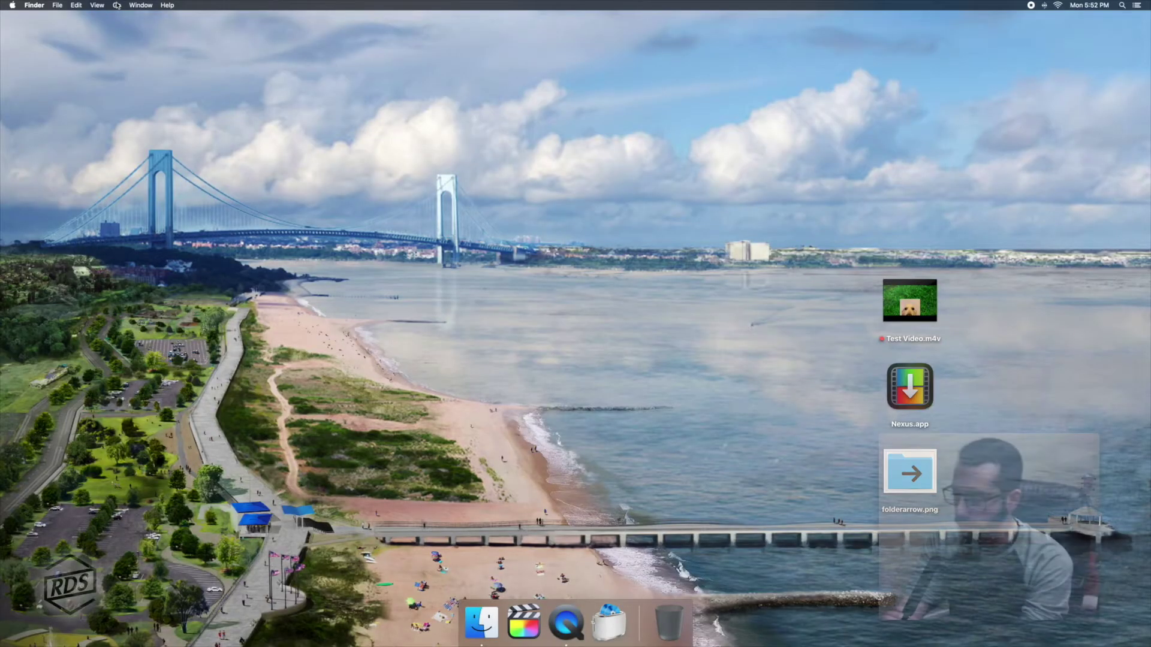
# Connect Finder to the server at smb://10.137.0.13.
pyautogui.click(116, 5)
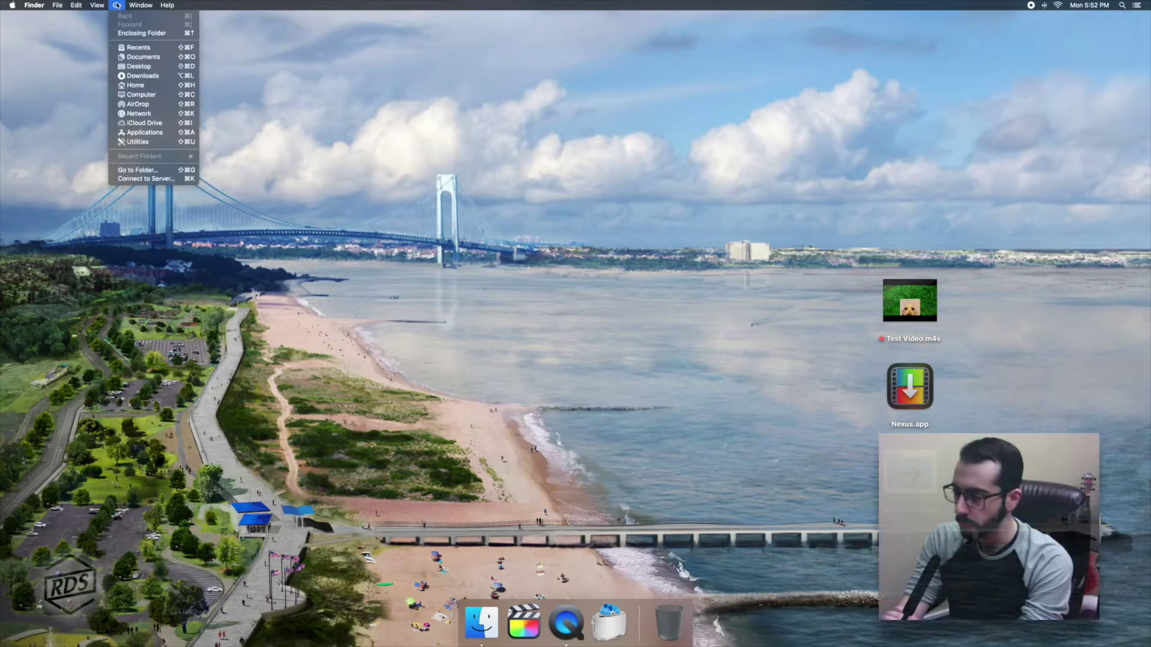
pyautogui.click(147, 179)
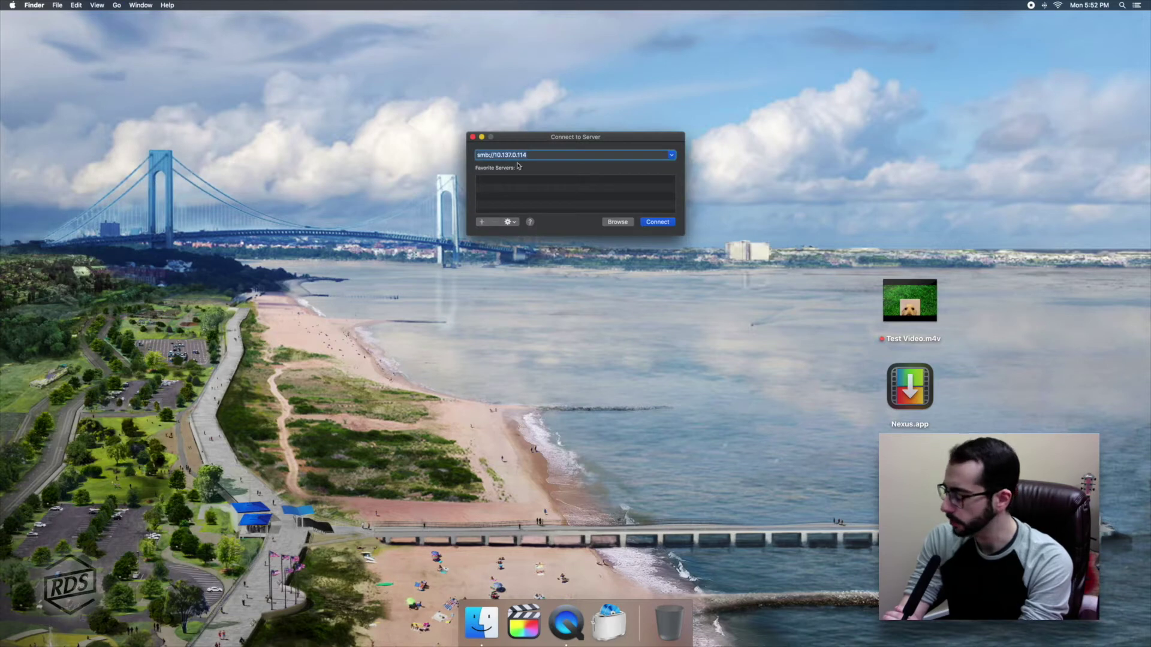
pyautogui.click(537, 155)
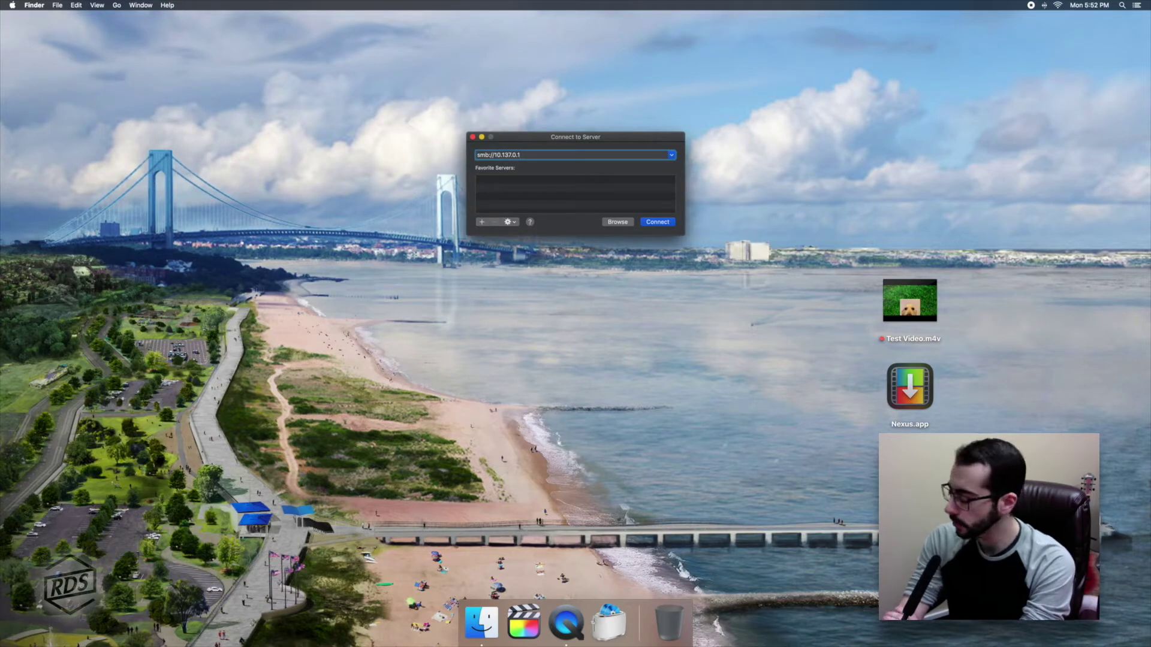
pyautogui.write('3')
pyautogui.press('Return')
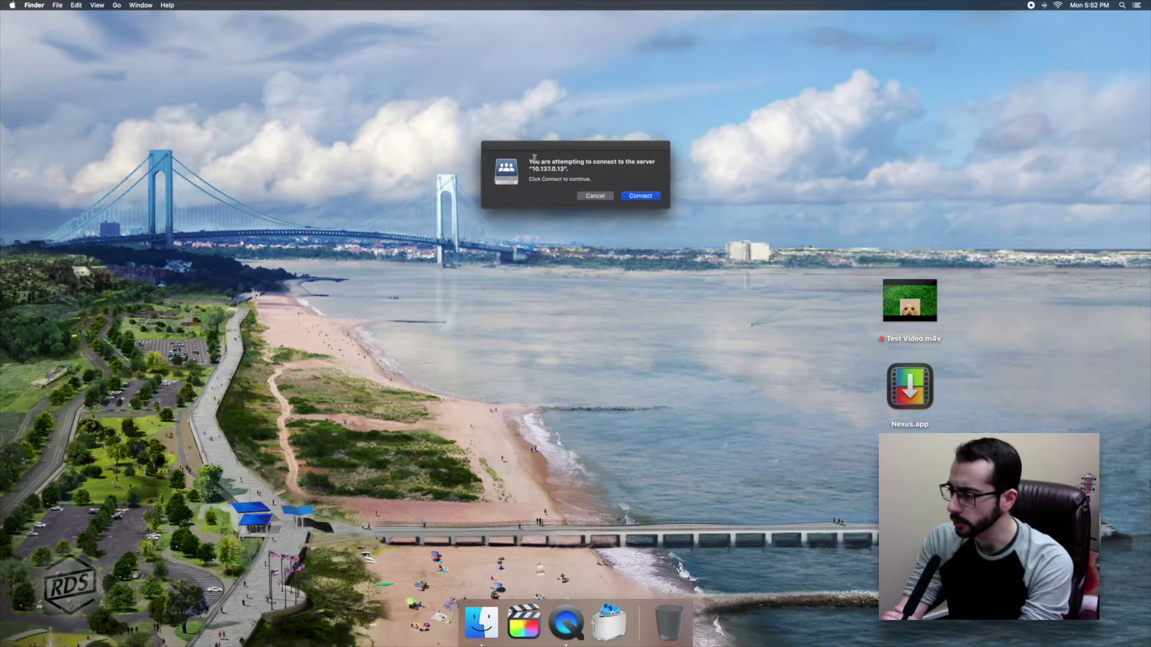
pyautogui.click(640, 196)
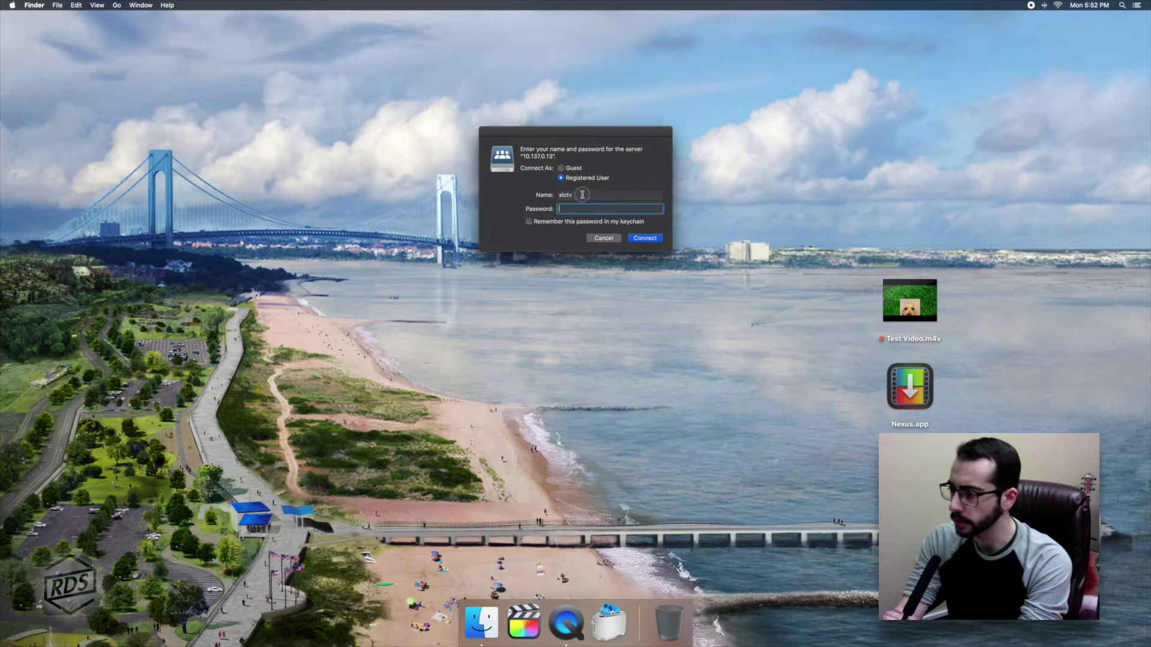
# Log in as a registered user with the account's name and password, then mount VideoShare.
pyautogui.moveTo(582, 194); pyautogui.dragTo(552, 195)
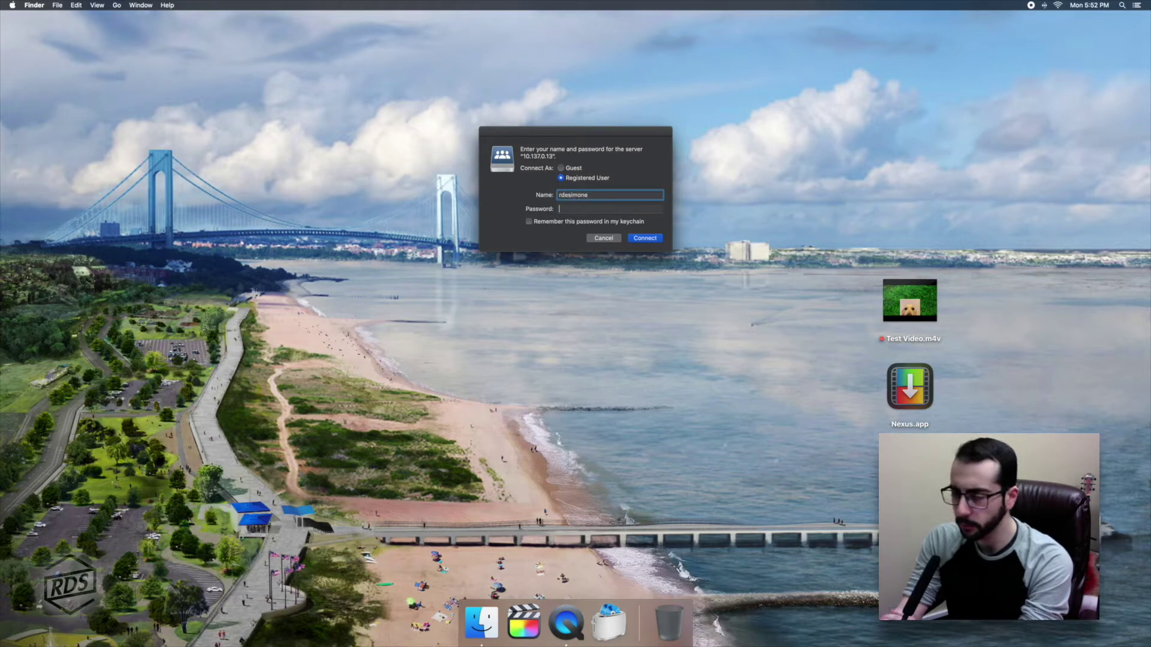
pyautogui.press('Tab')
pyautogui.write('•••')
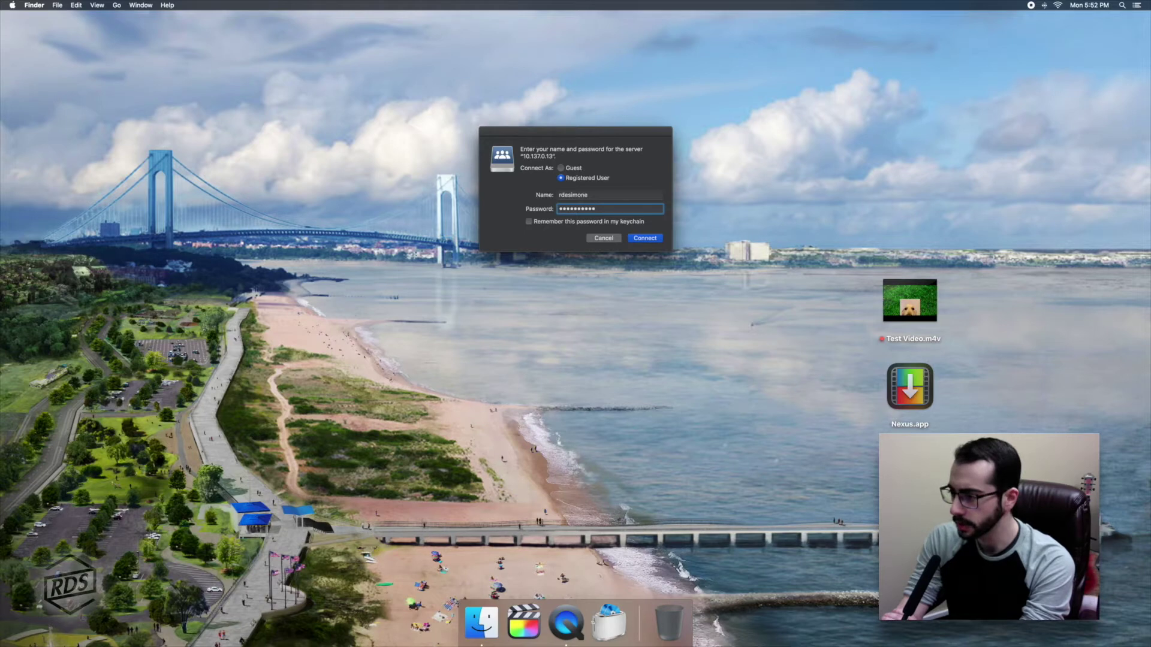
pyautogui.click(642, 240)
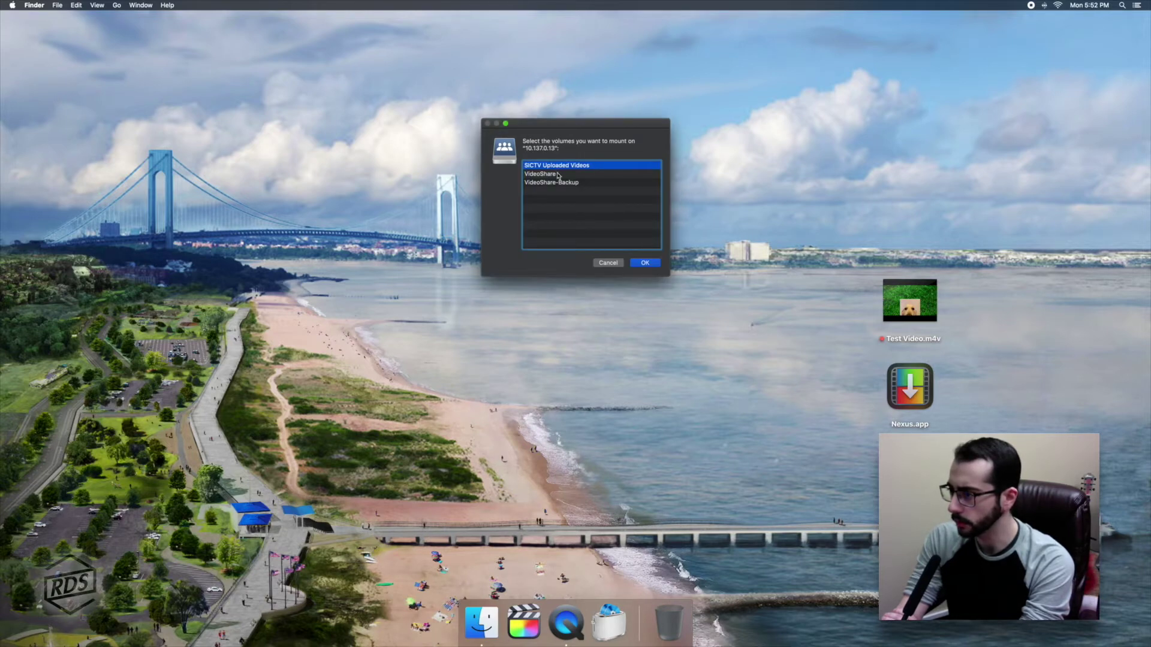
pyautogui.click(559, 176)
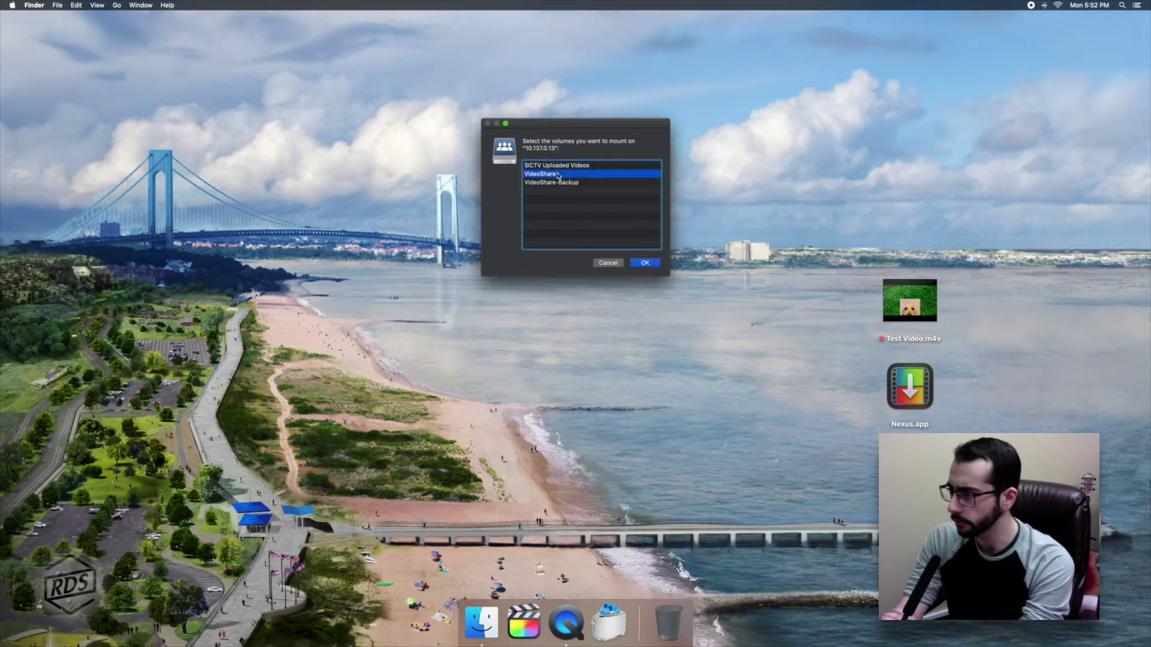
pyautogui.click(644, 264)
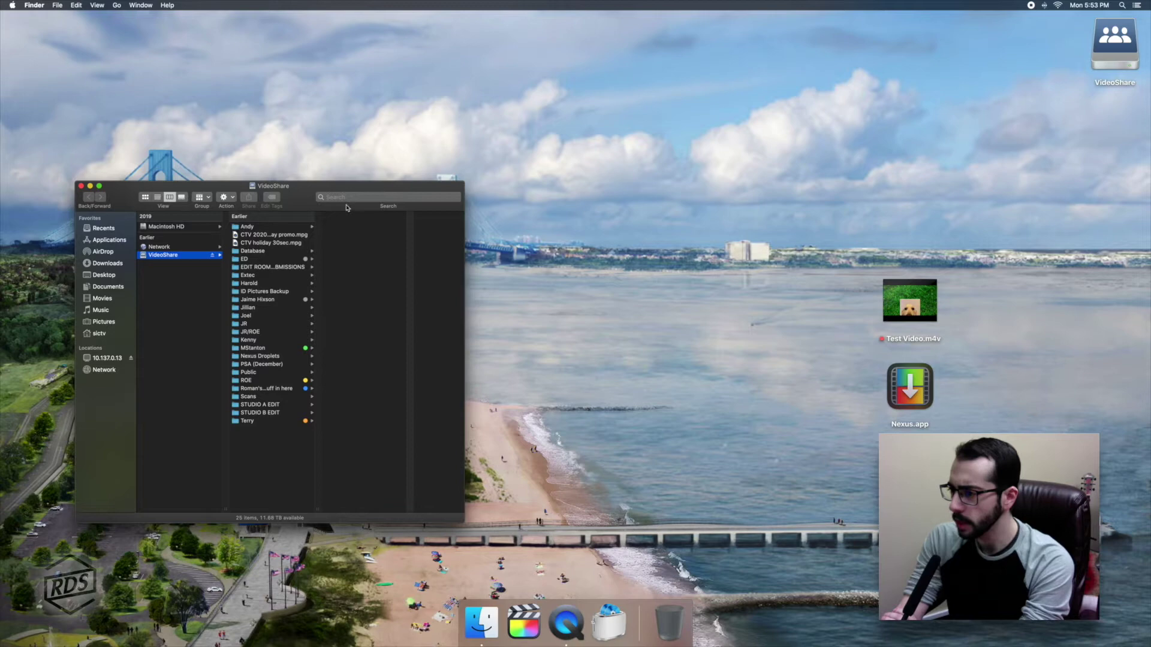
# Reposition and widen the VideoShare window, then open its EDIT ROOM SUBMISSIONS folder.
pyautogui.moveTo(347, 208); pyautogui.dragTo(322, 124)
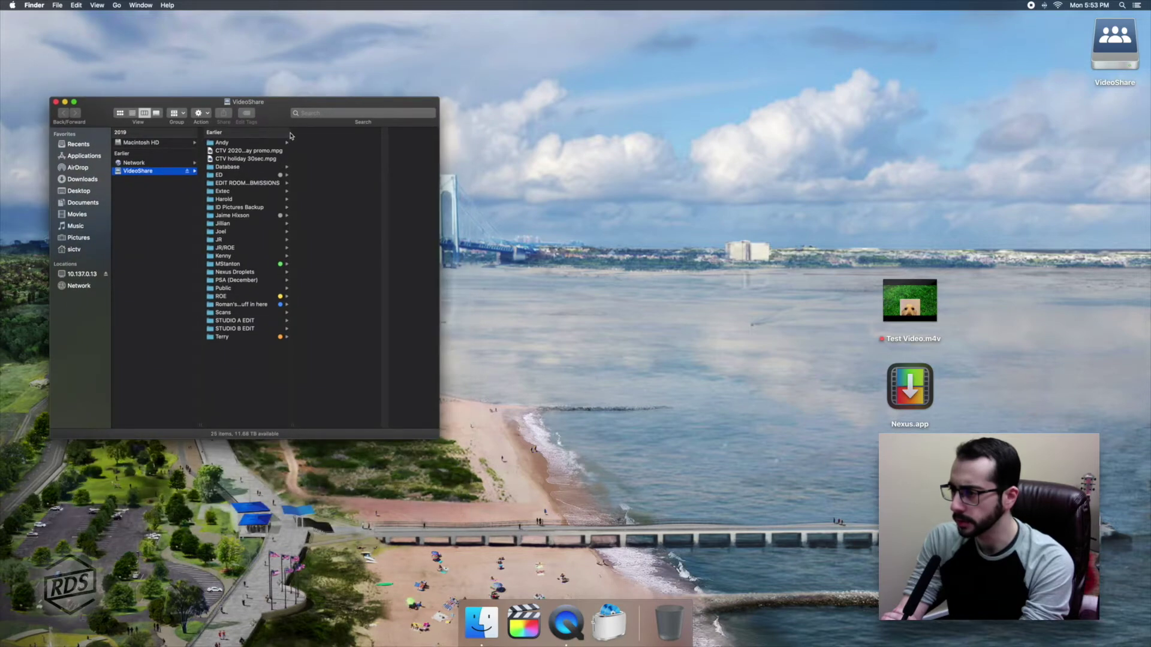
pyautogui.moveTo(293, 421); pyautogui.dragTo(353, 422)
pyautogui.click(264, 183)
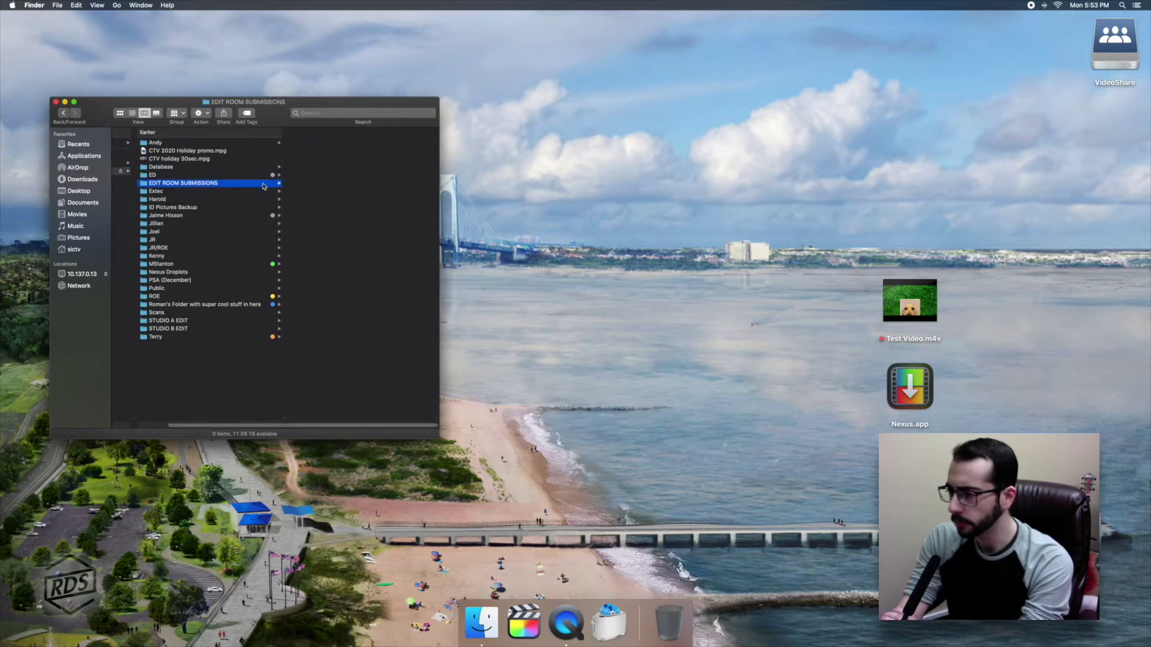
# Create a desktop folder named 'Drag And Drop Send' and place it below VideoShare.
pyautogui.click(1049, 138)
pyautogui.rightClick(1079, 158)
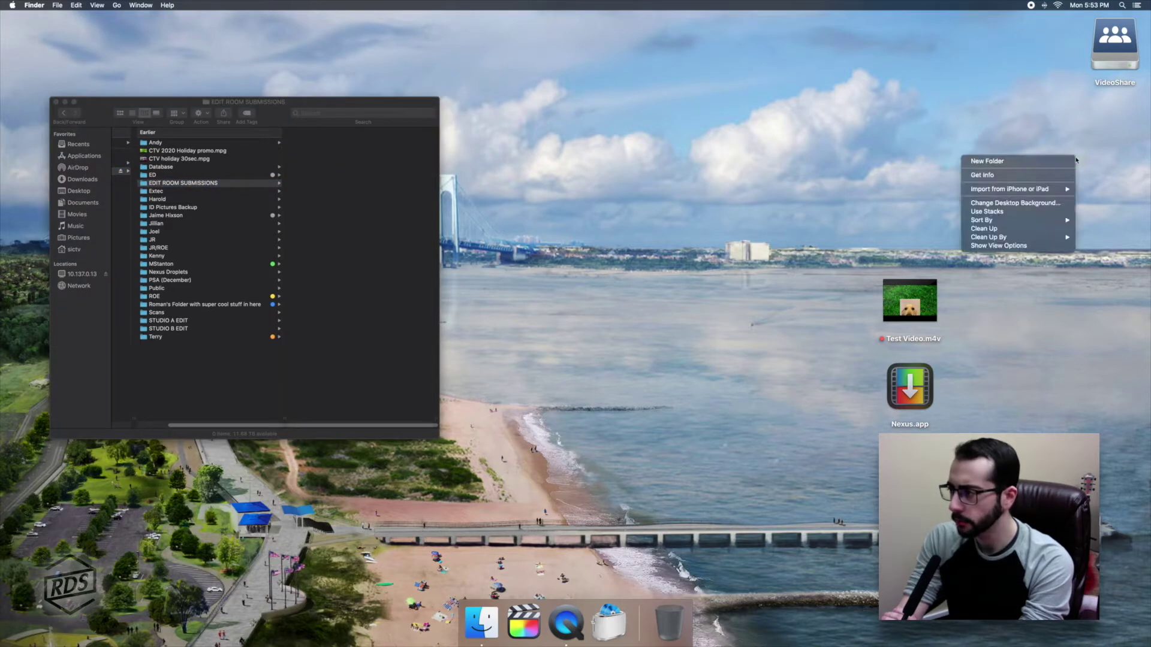
pyautogui.click(1060, 163)
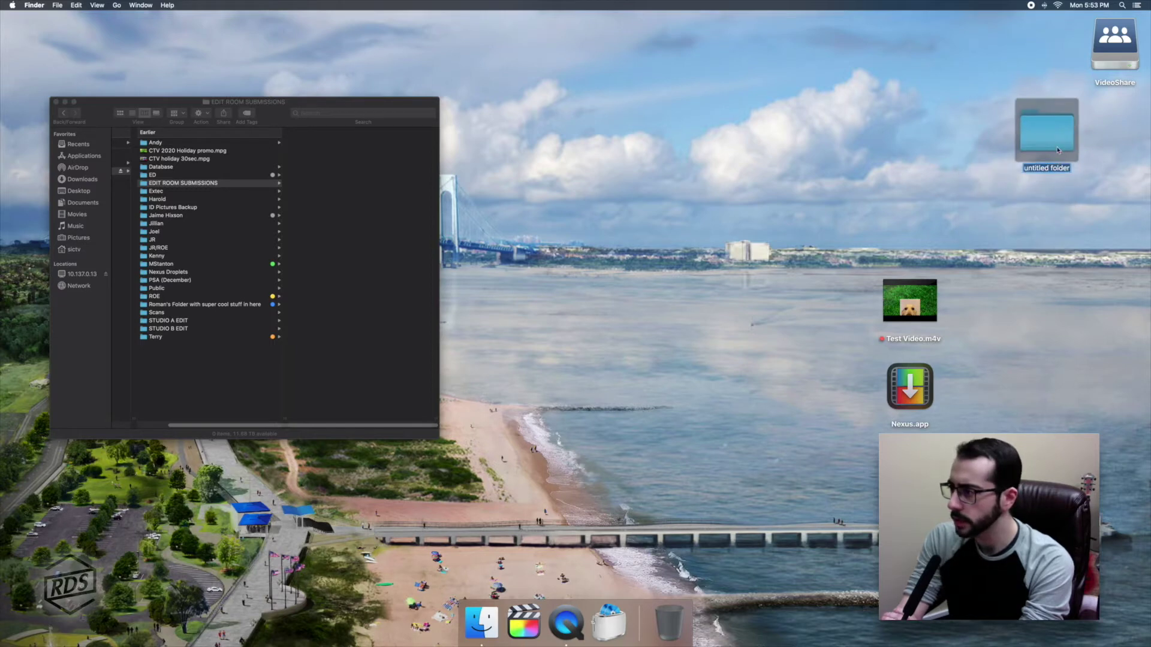
pyautogui.press('BackSpace')
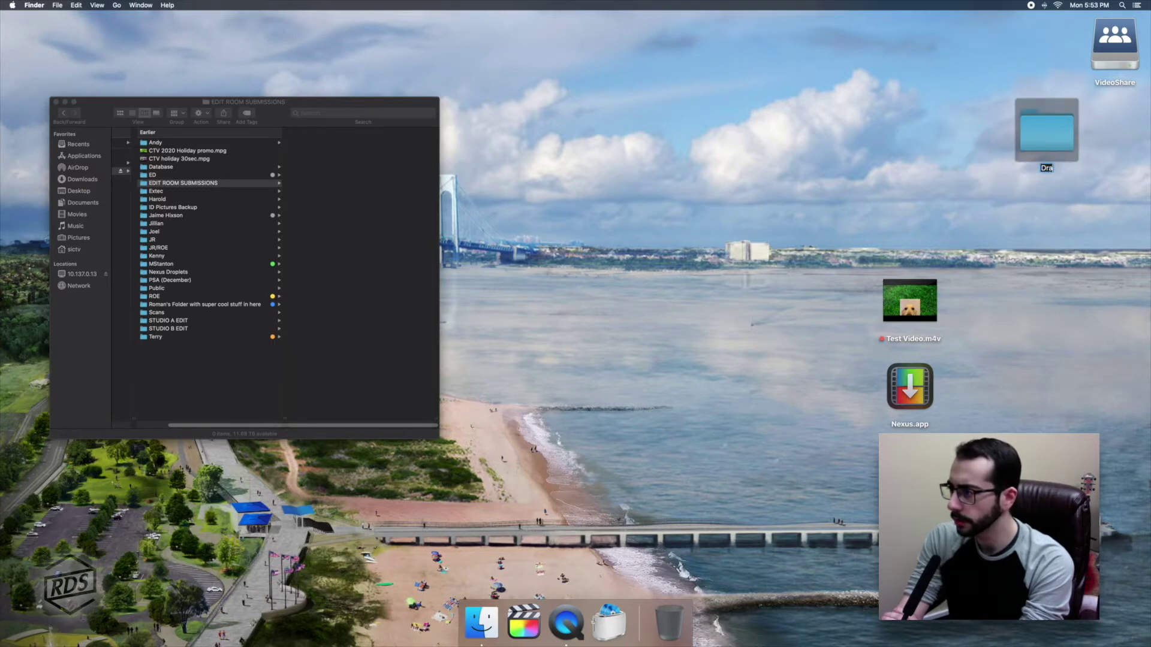
pyautogui.write('Drag And Drop')
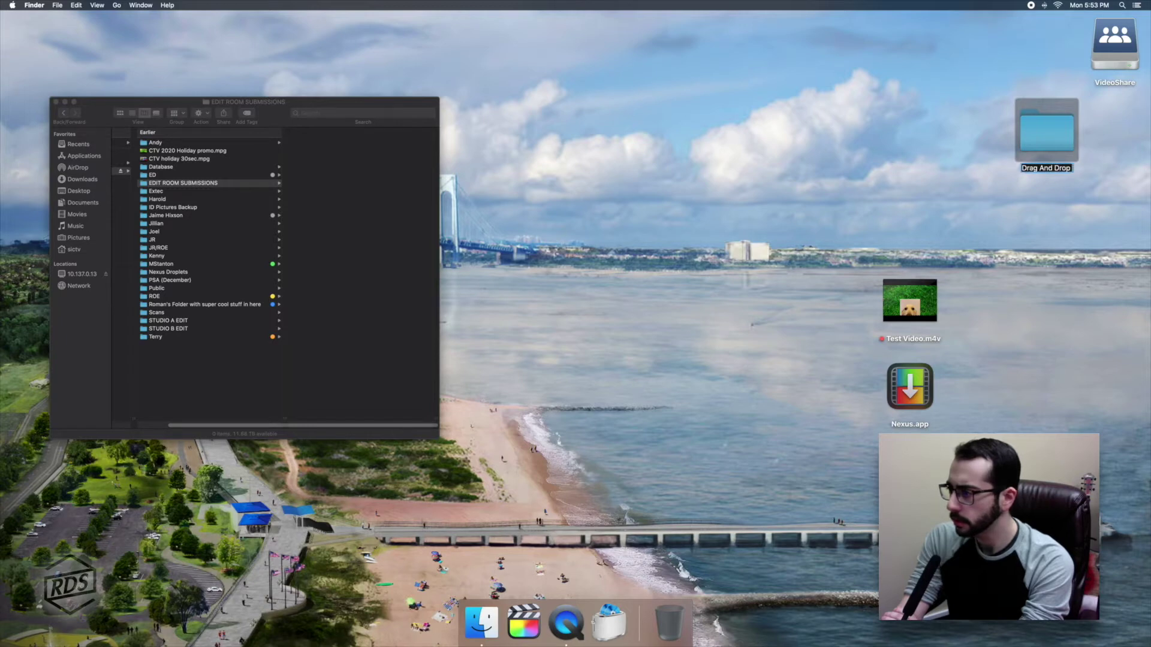
pyautogui.write(' Send')
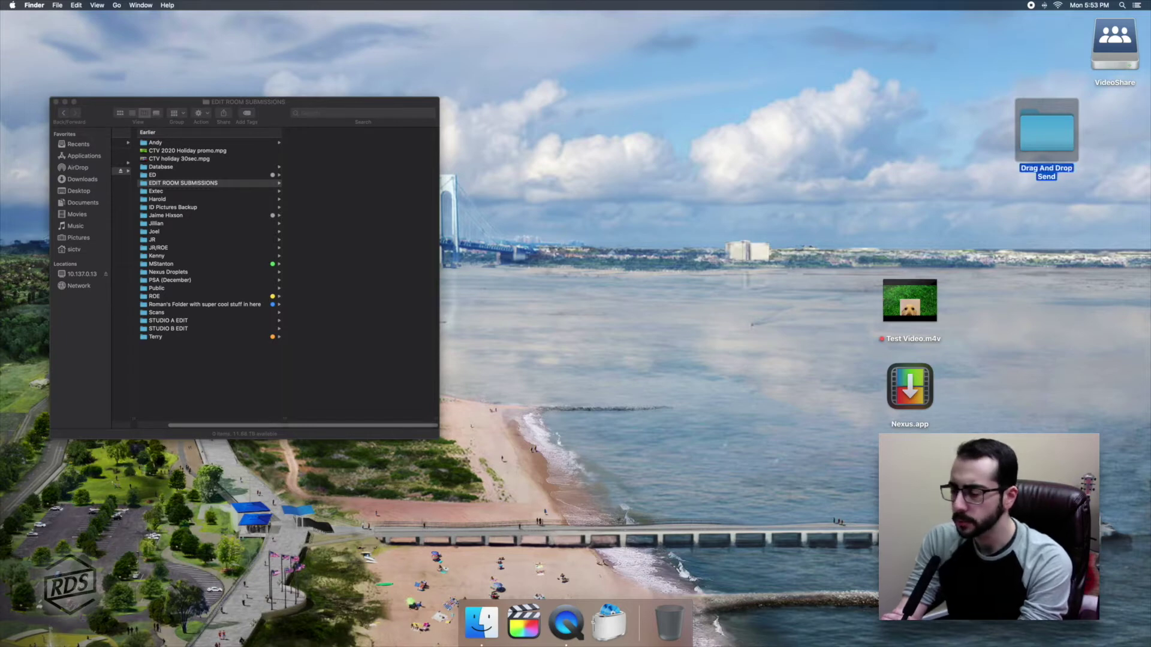
pyautogui.moveTo(1043, 135); pyautogui.dragTo(1111, 136)
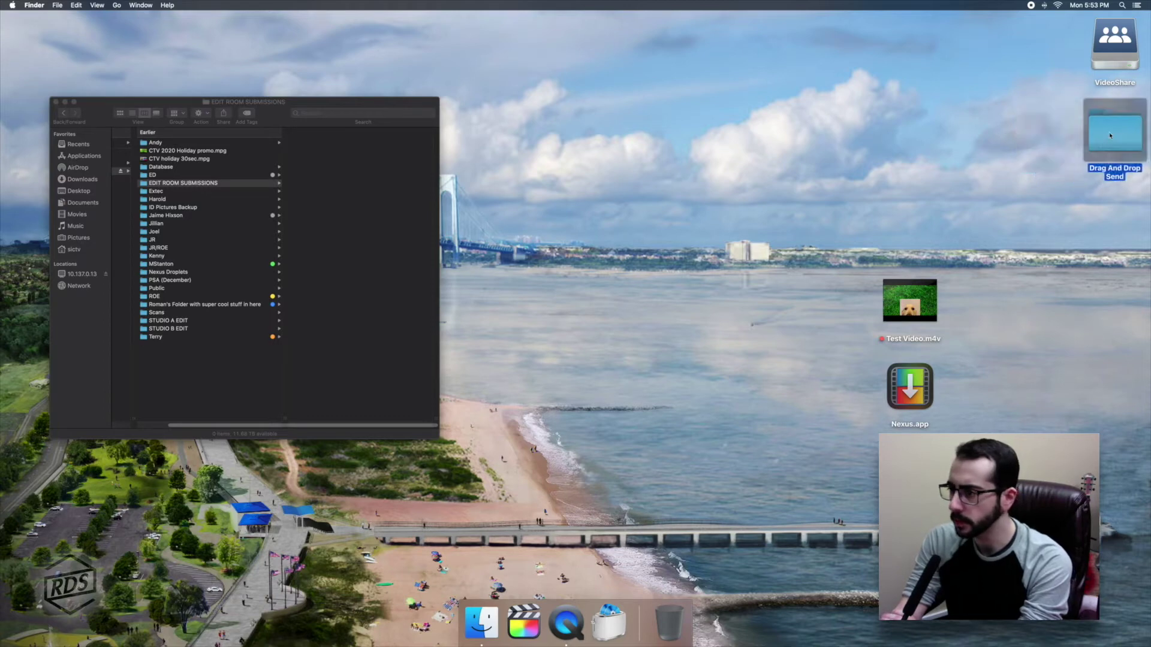
pyautogui.click(1036, 140)
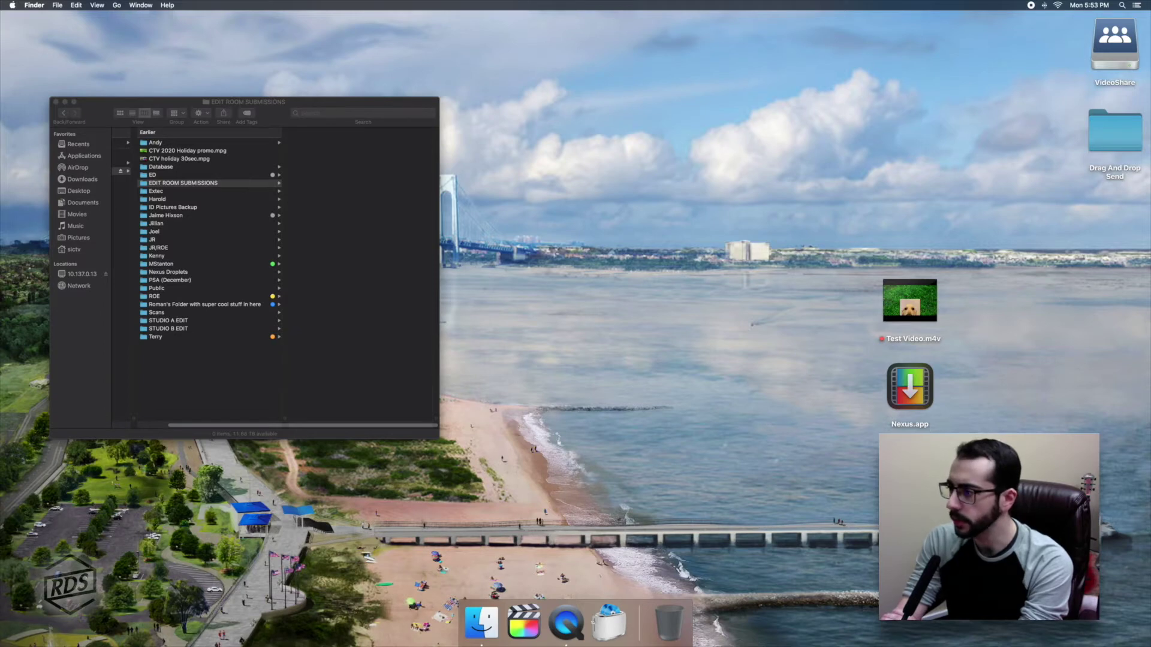
# In Get Info for Drag And Drop Send, set staff and everyone to Read & Write.
pyautogui.click(1109, 125)
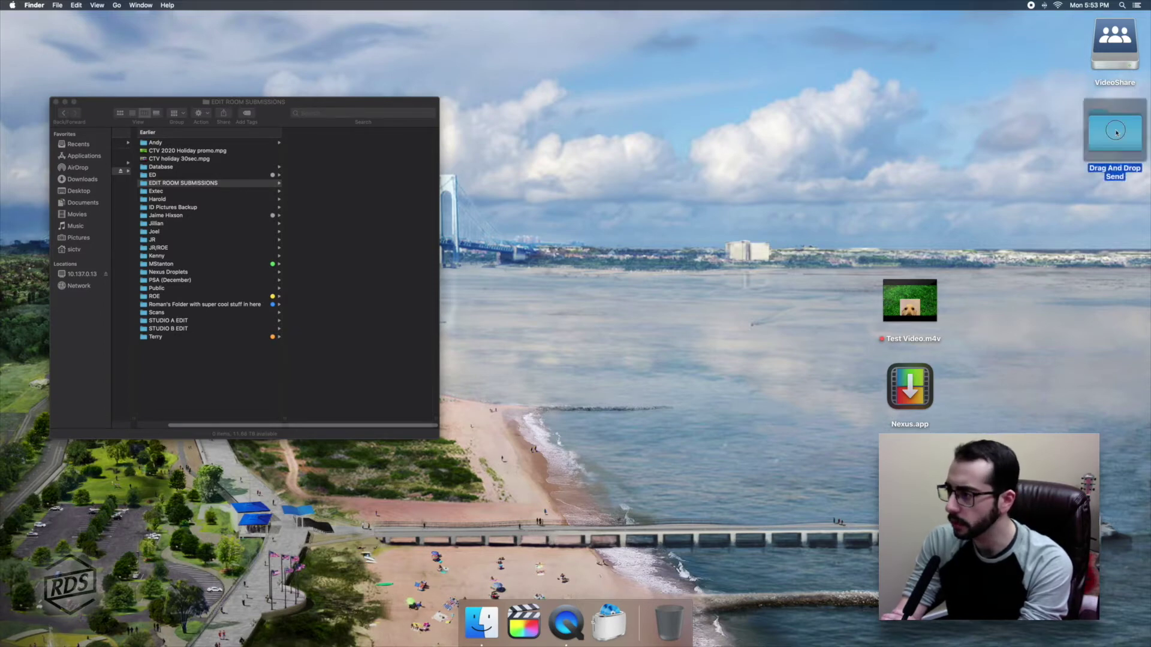
pyautogui.rightClick(1112, 132)
pyautogui.click(1013, 162)
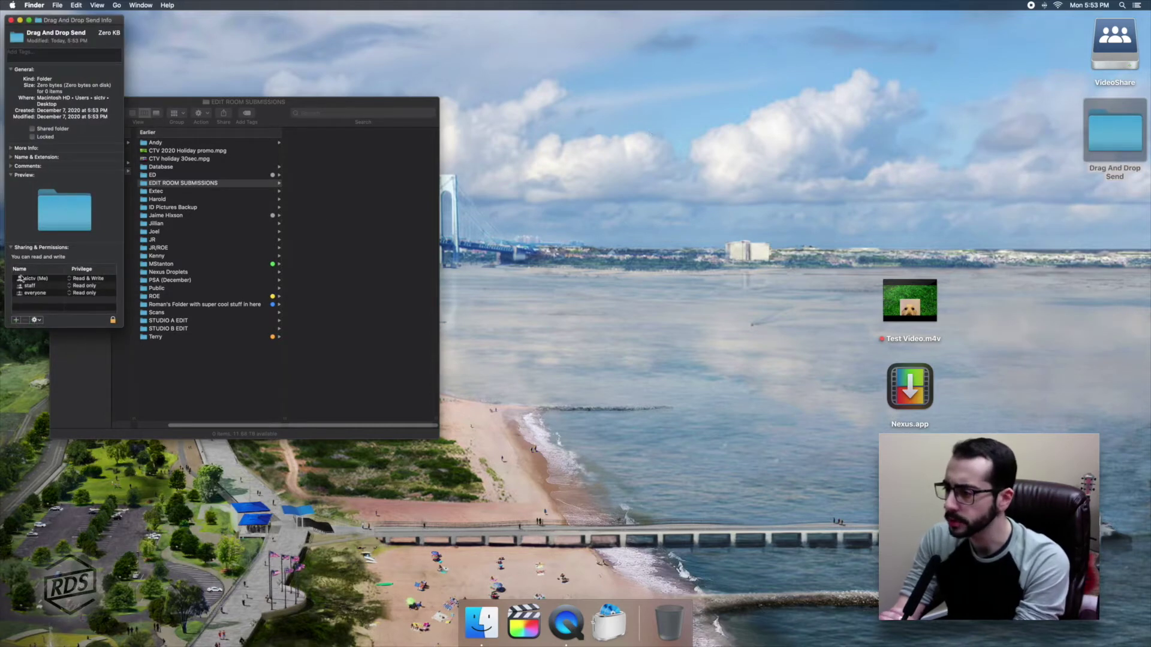
pyautogui.click(80, 287)
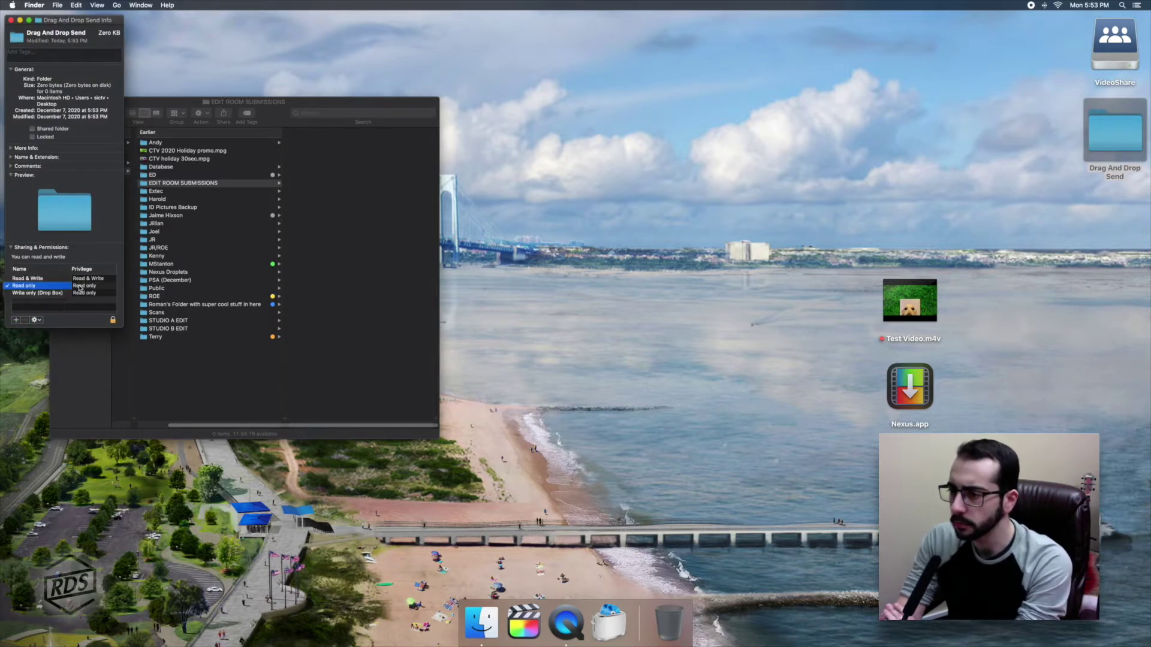
pyautogui.click(57, 279)
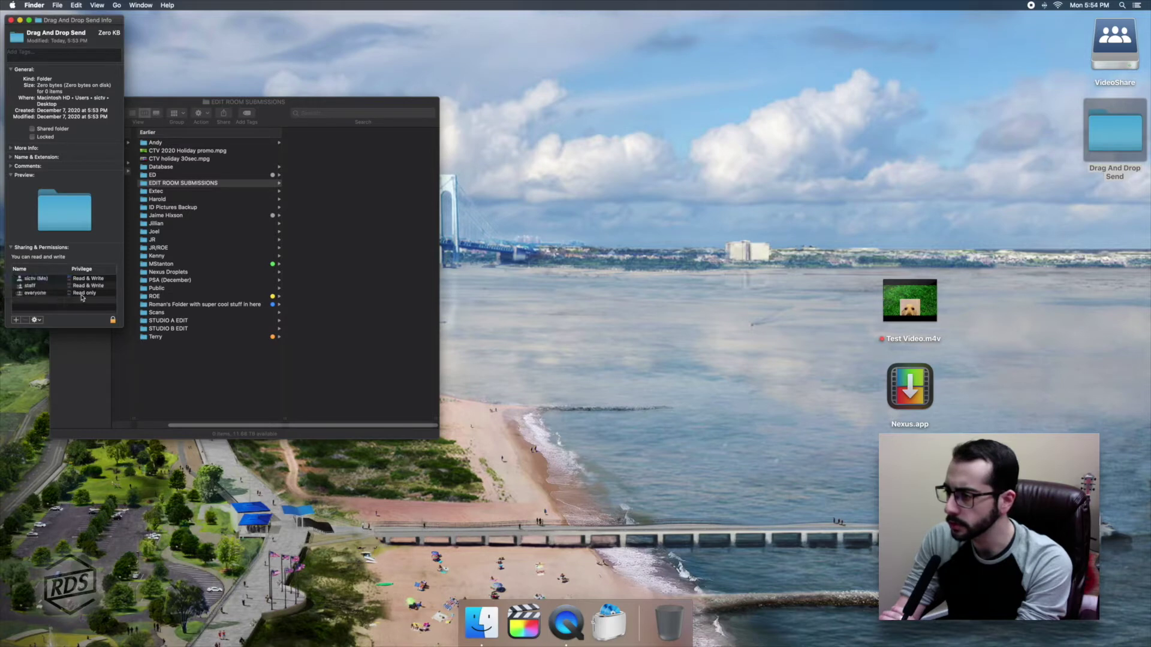
pyautogui.click(82, 294)
pyautogui.click(57, 285)
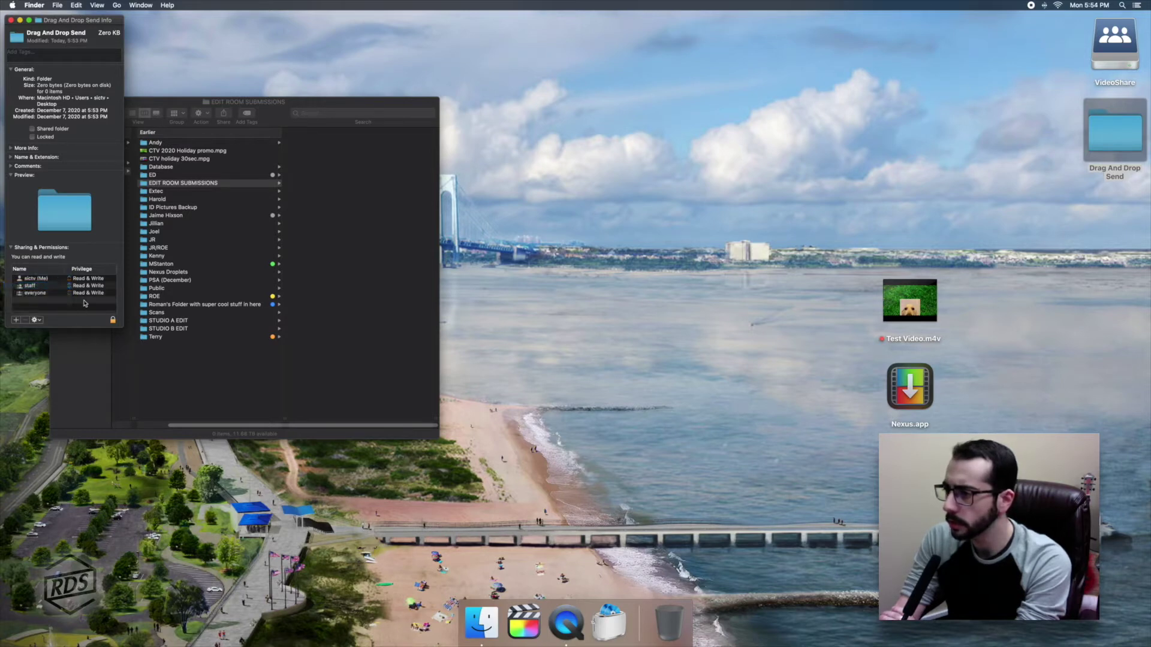
pyautogui.moveTo(94, 22); pyautogui.dragTo(626, 182)
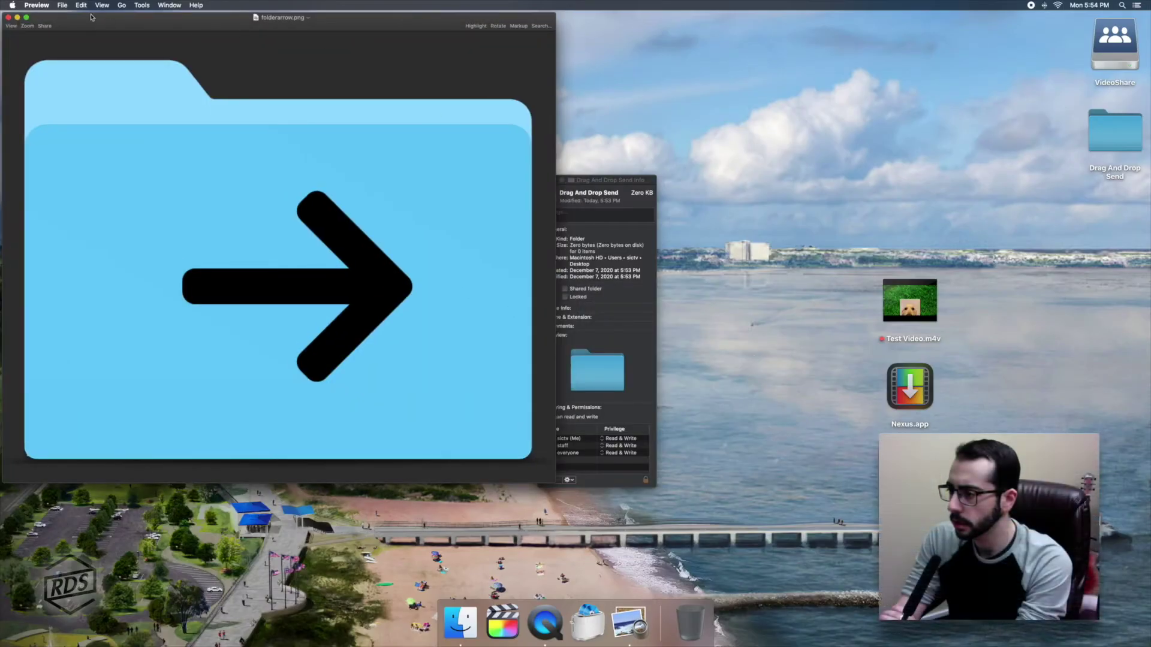
# Paste the folderarrow.png image as the Drag And Drop Send icon, then close Preview and the info window.
pyautogui.click(81, 5)
pyautogui.click(96, 49)
pyautogui.click(598, 181)
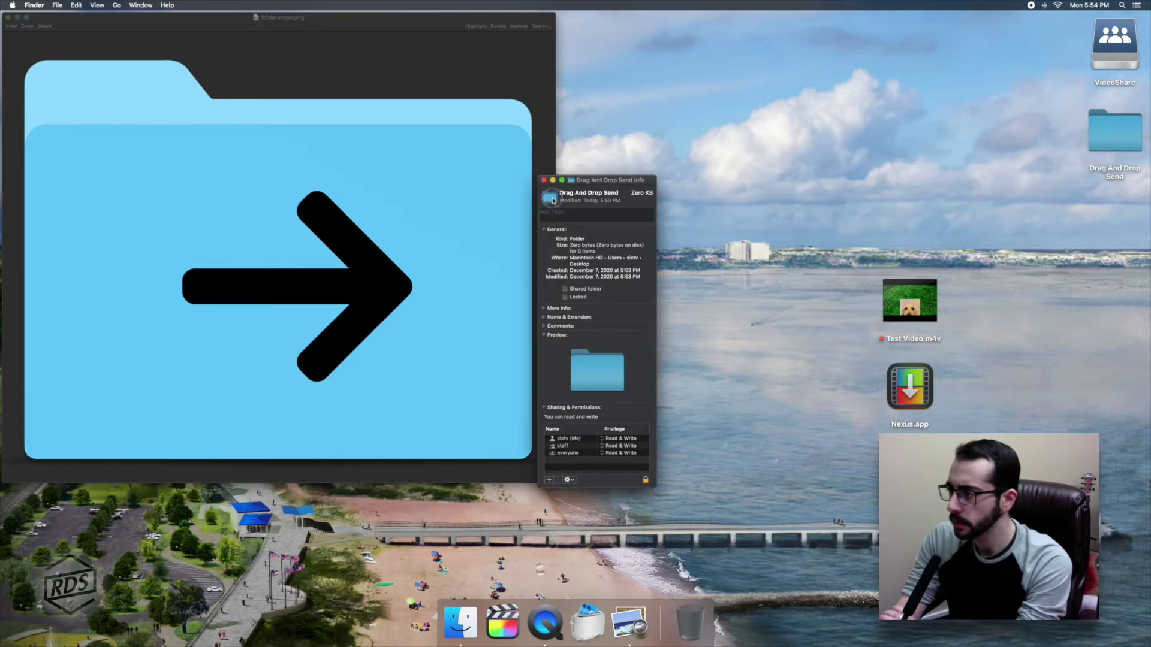
pyautogui.click(76, 4)
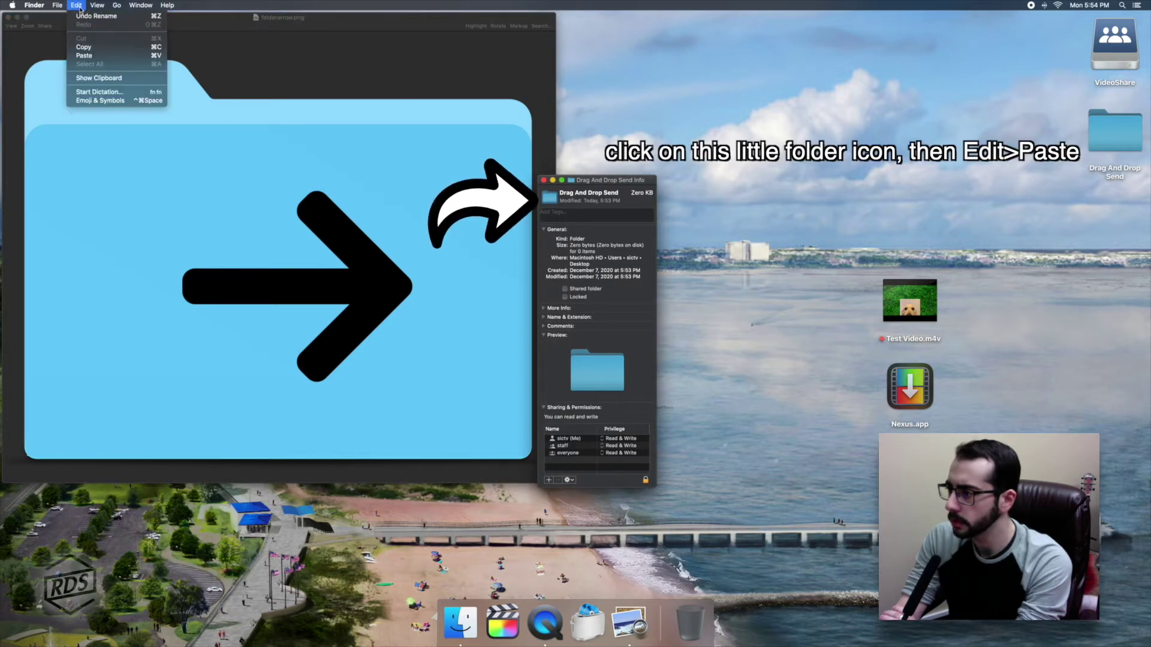
pyautogui.click(86, 55)
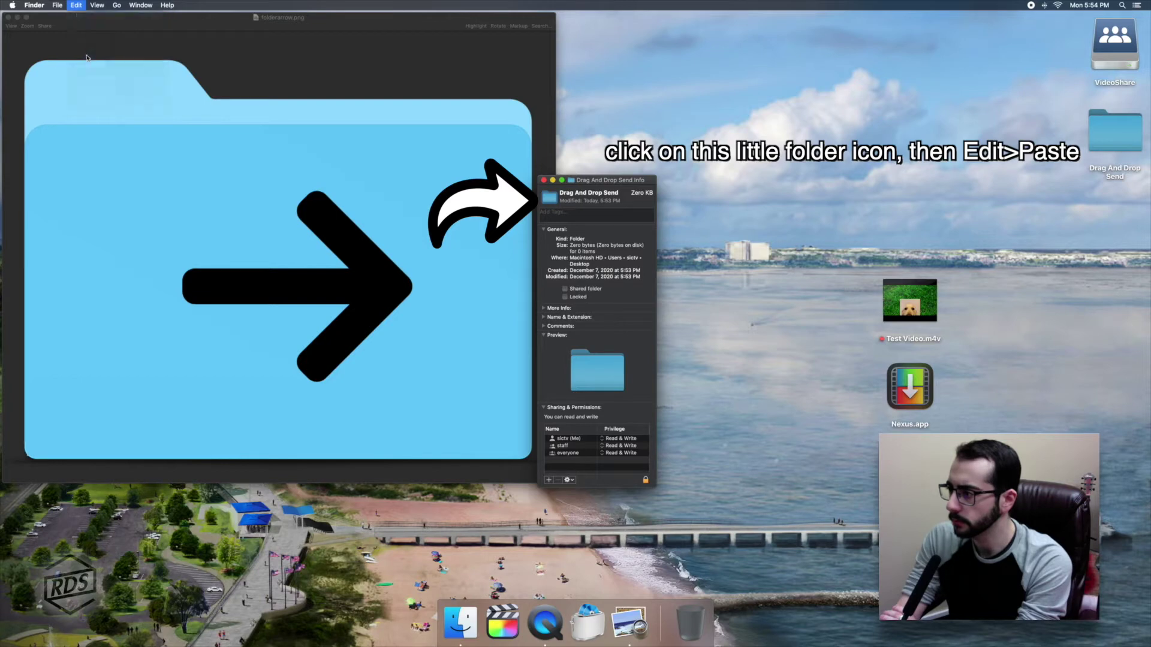
pyautogui.click(8, 17)
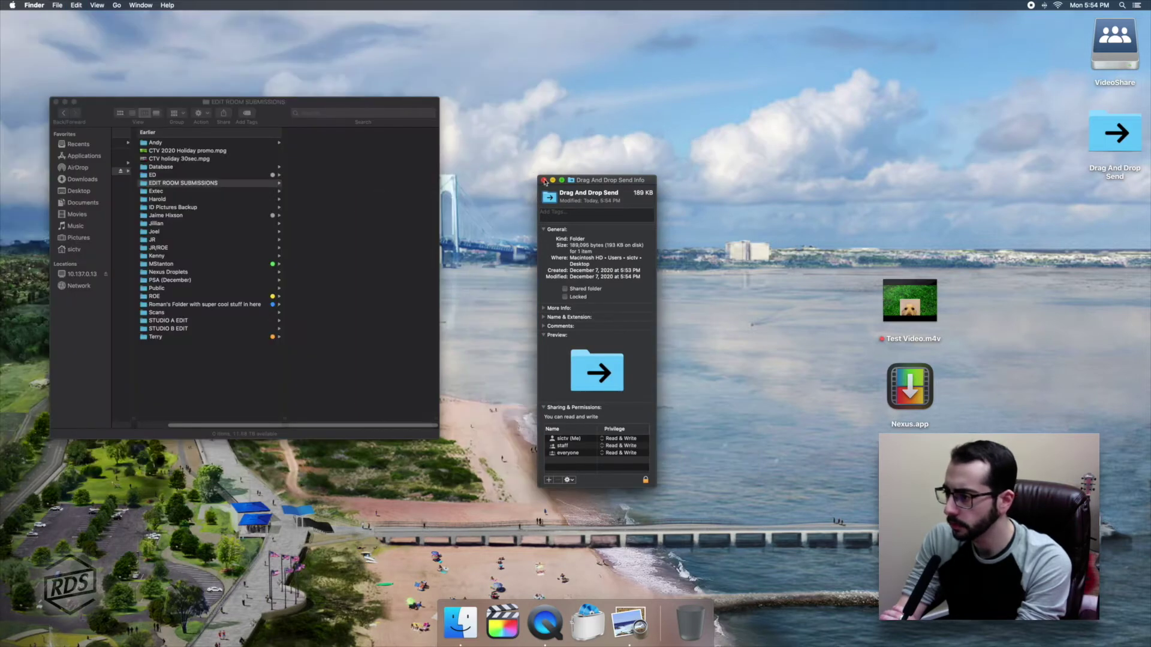
pyautogui.click(544, 180)
# Search Spotlight for 'preferences' and launch System Preferences.
pyautogui.click(1121, 5)
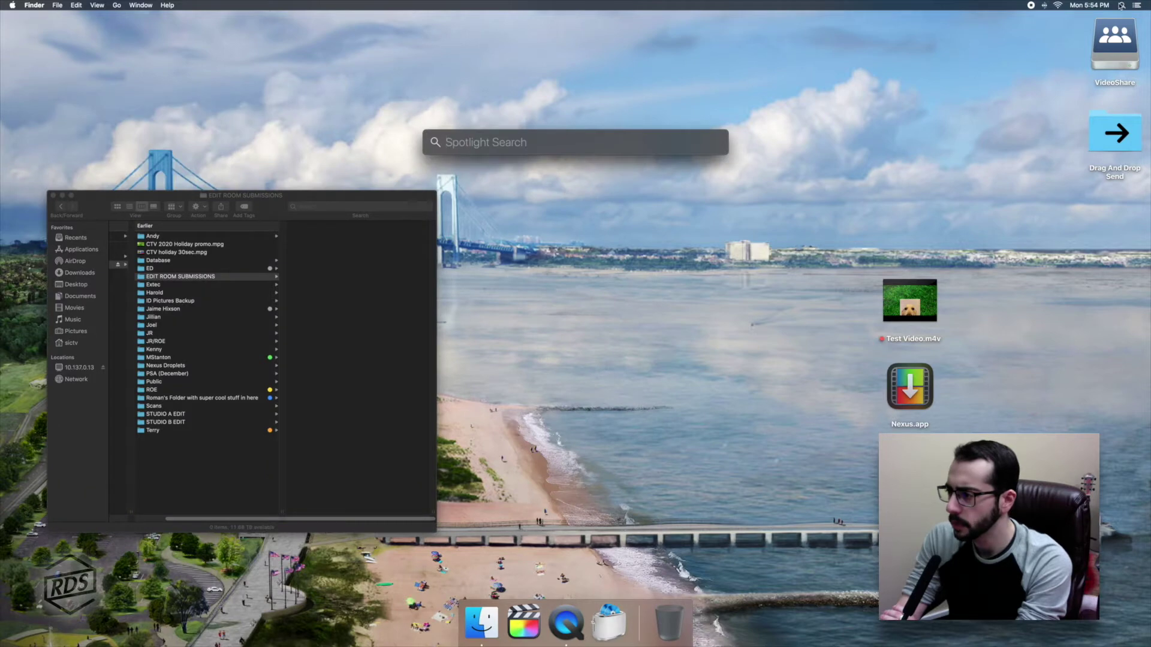
pyautogui.write('preferwe')
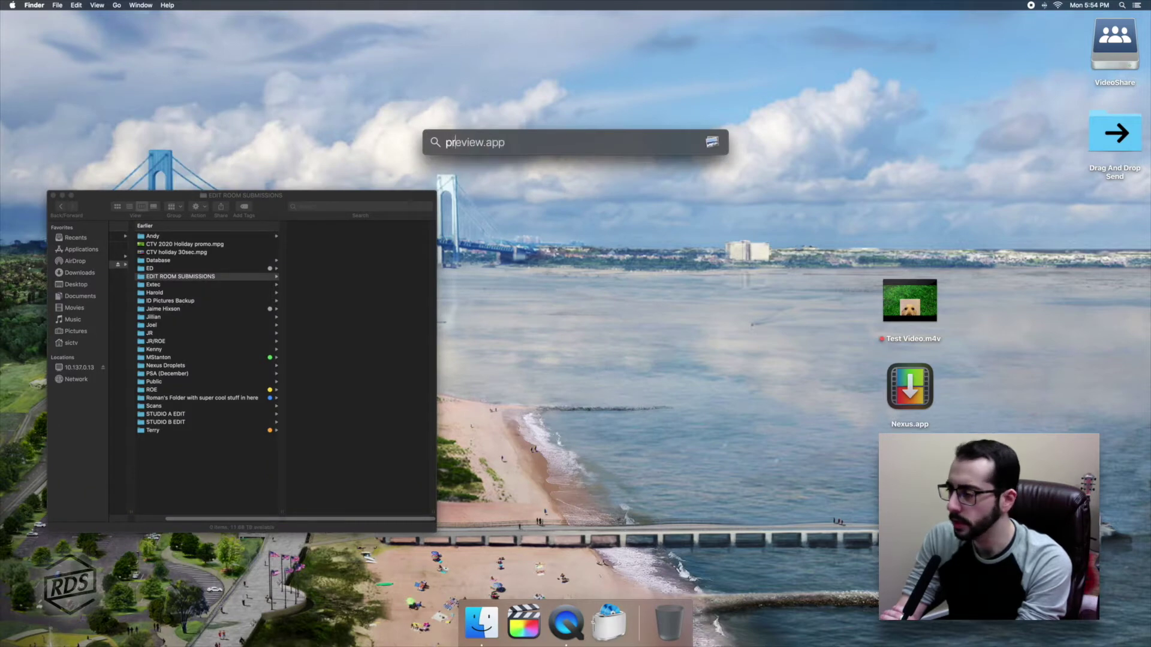
pyautogui.press('BackSpace')
pyautogui.press('BackSpace')
pyautogui.write('efere')
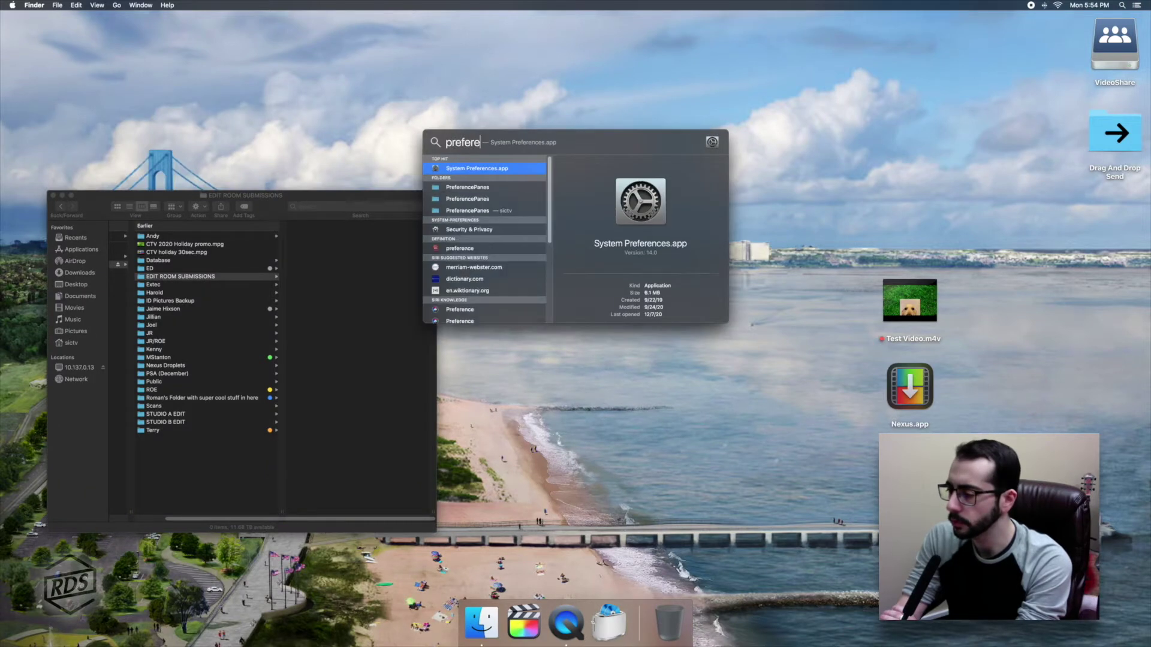
pyautogui.click(507, 169)
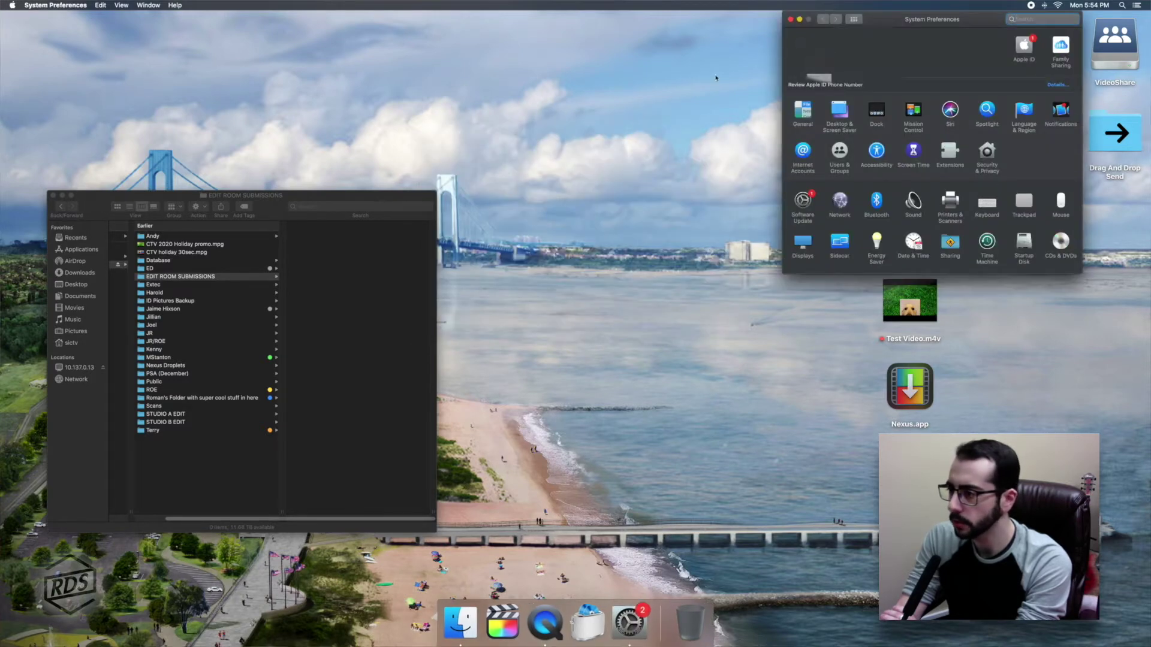
# Open the current user's Login Items in Users & Groups and unlock them with the admin password.
pyautogui.moveTo(894, 19); pyautogui.dragTo(593, 110)
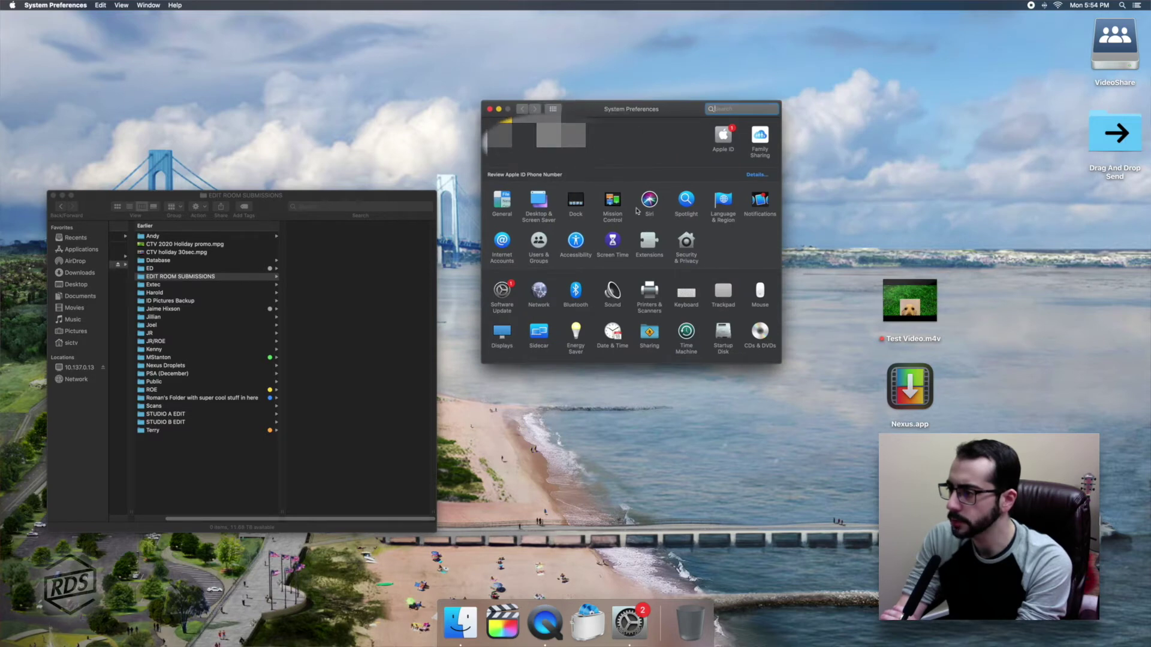
pyautogui.click(539, 242)
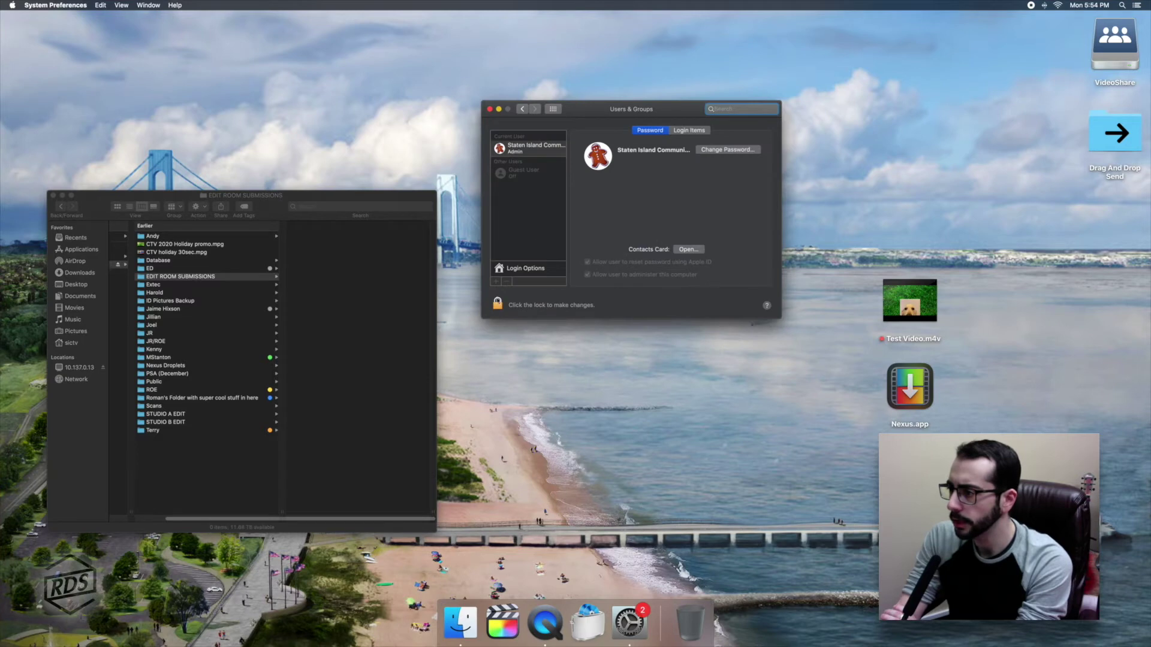
pyautogui.click(700, 132)
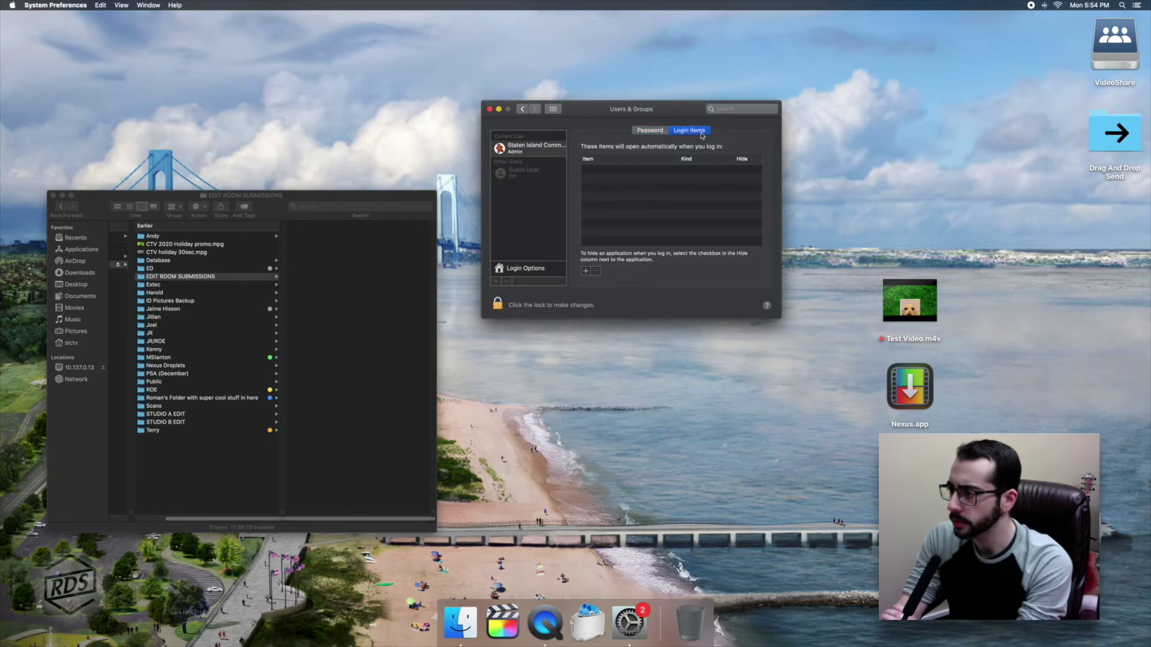
pyautogui.click(498, 303)
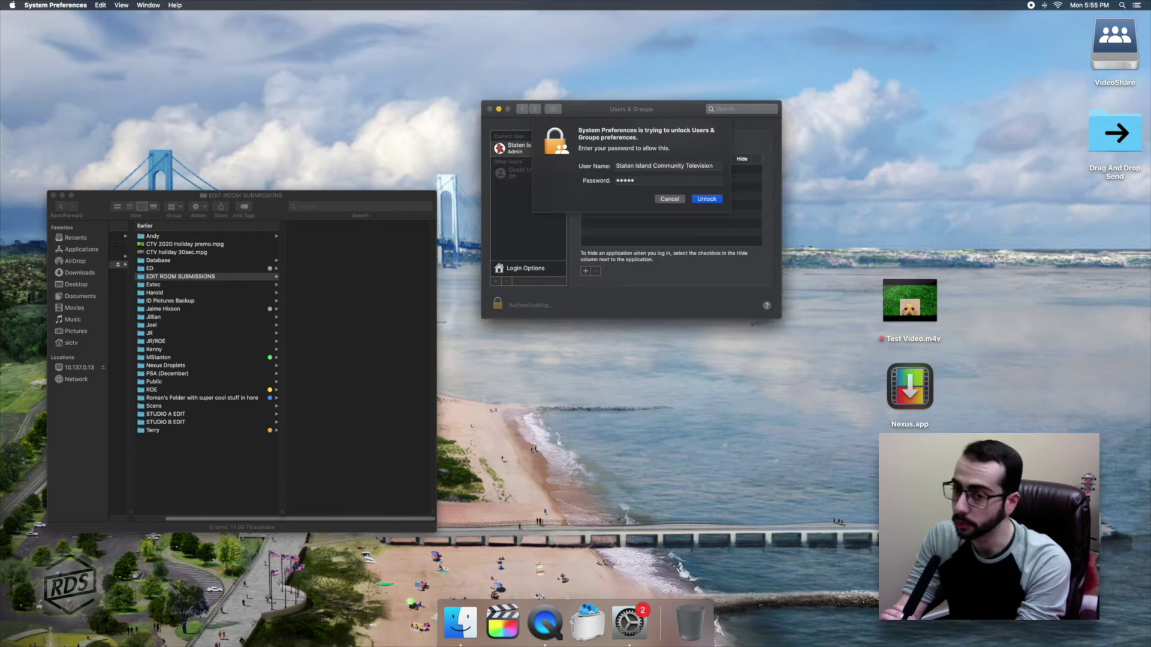
pyautogui.press('Return')
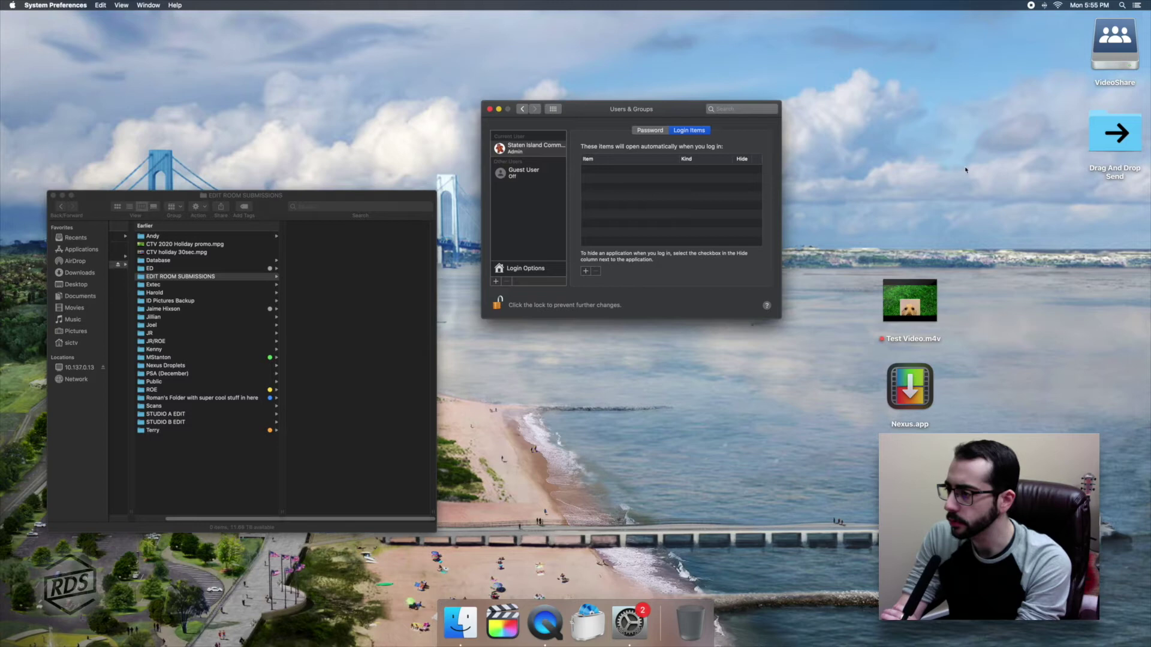
# Add VideoShare as a hidden login item, relock the settings, and quit System Preferences.
pyautogui.moveTo(1114, 42); pyautogui.dragTo(690, 190)
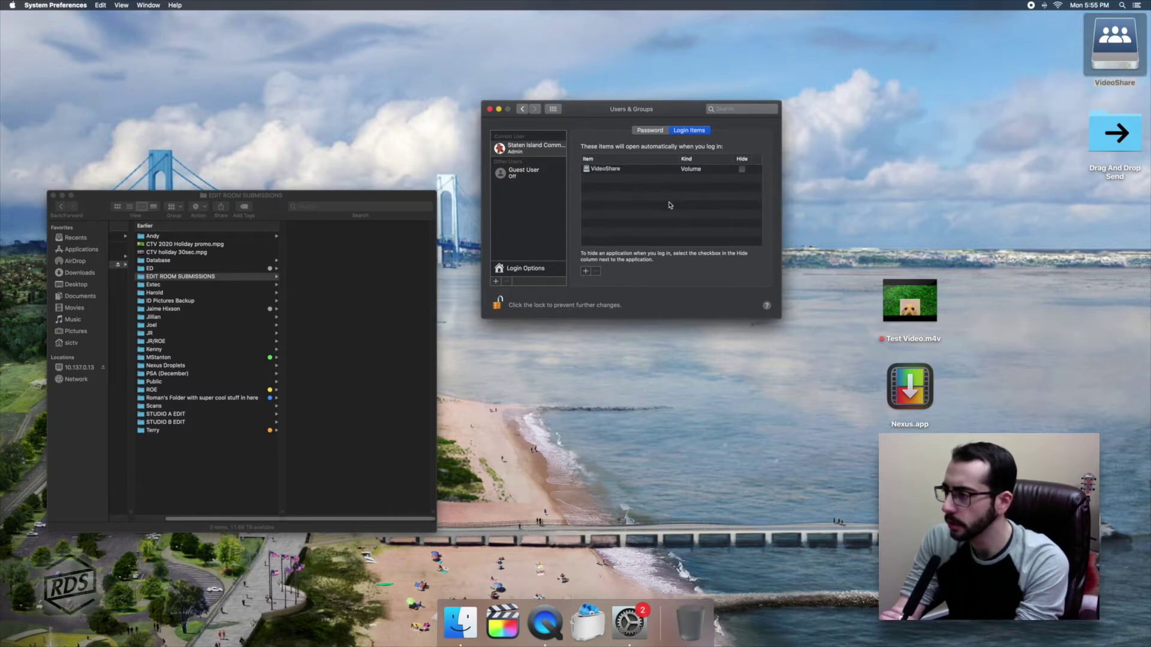
pyautogui.click(742, 171)
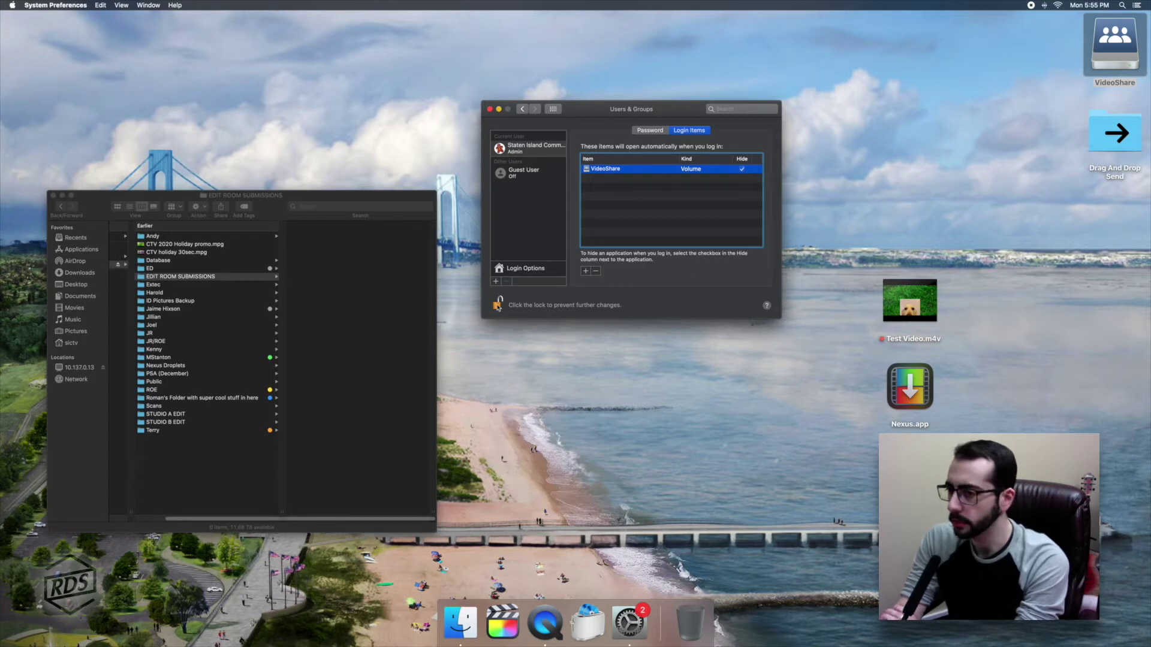
pyautogui.click(498, 305)
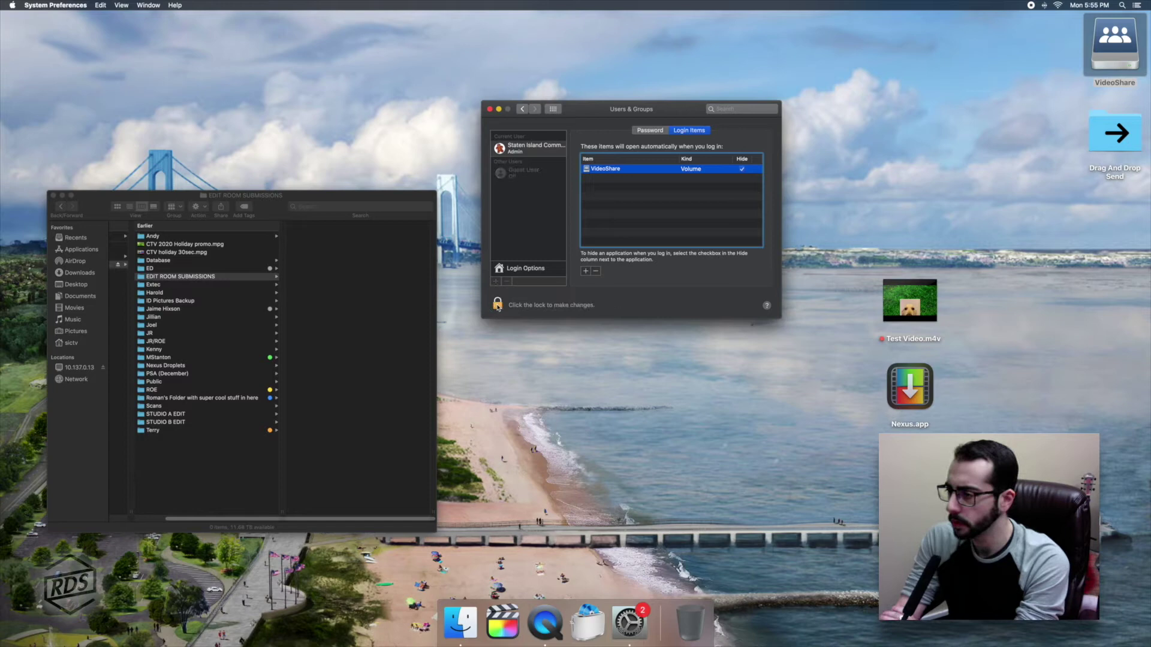
pyautogui.click(490, 110)
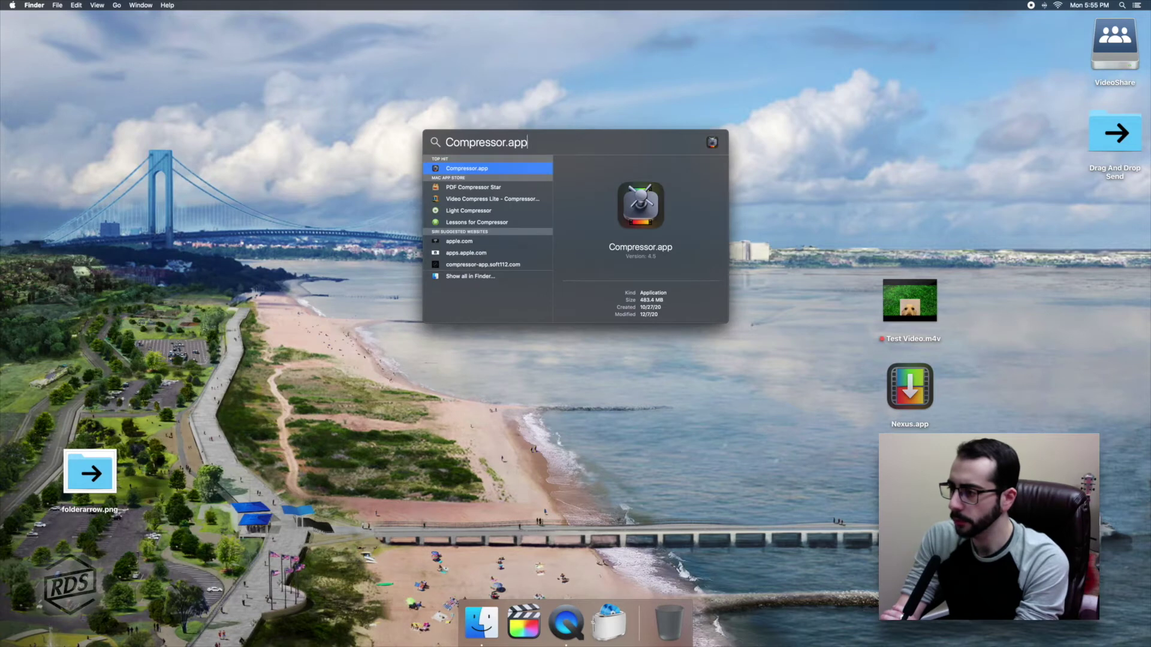
# Launch Compressor with sidebar and inspector shown, enlarge it, and add Nexus.app to Custom settings.
pyautogui.press('Return')
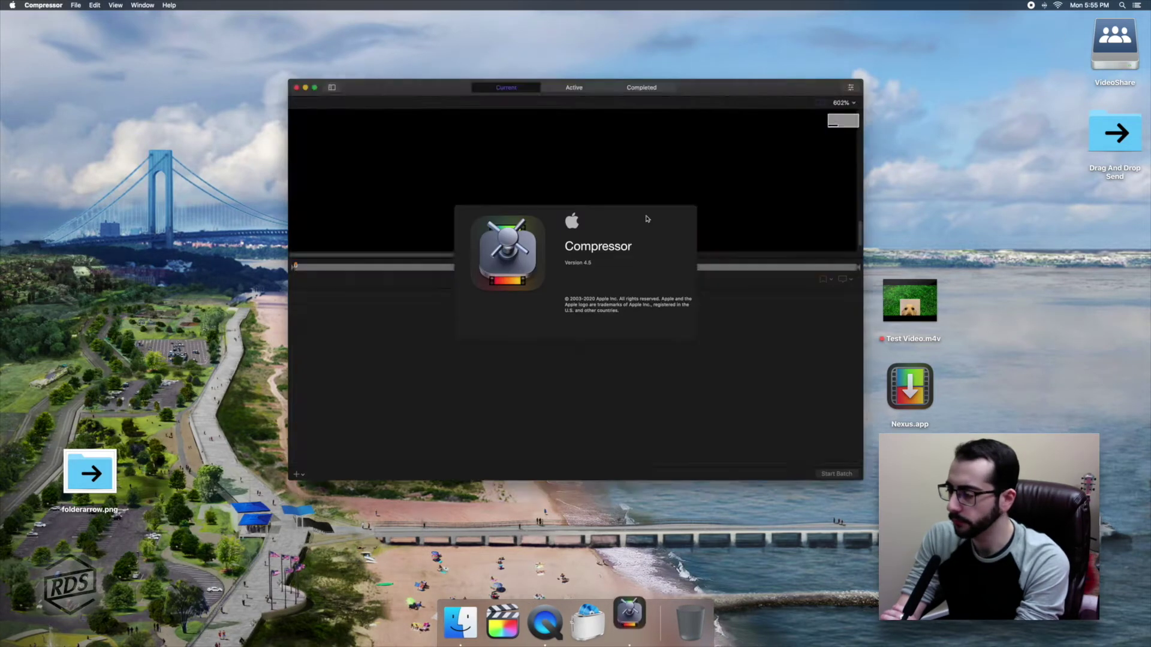
pyautogui.click(580, 413)
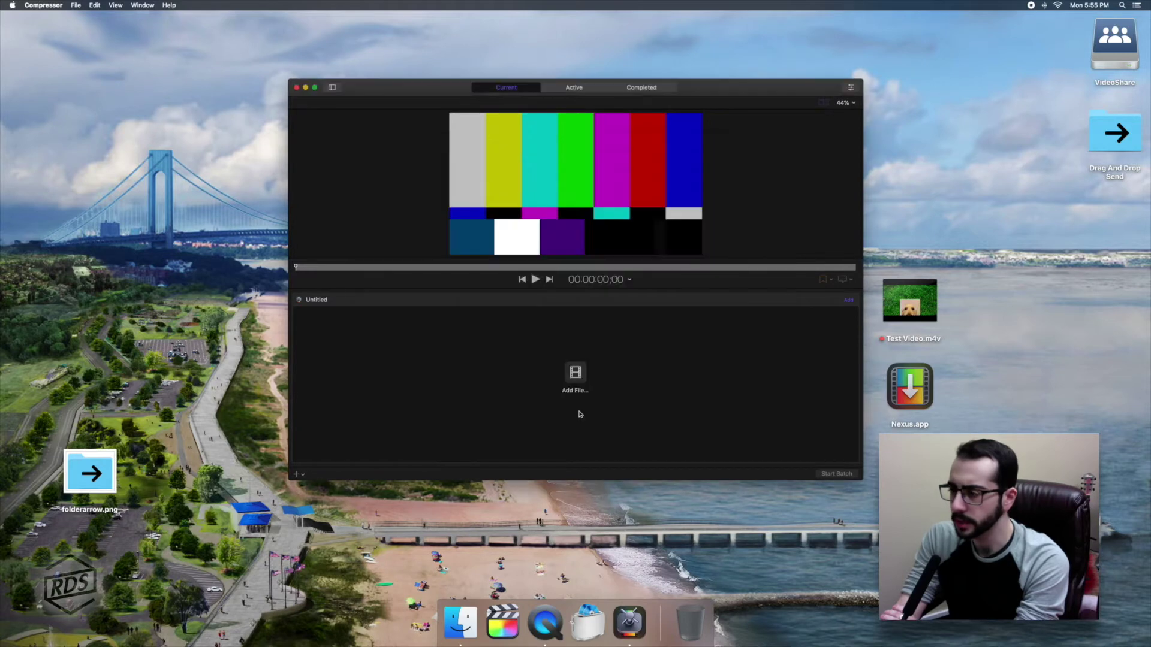
pyautogui.click(332, 88)
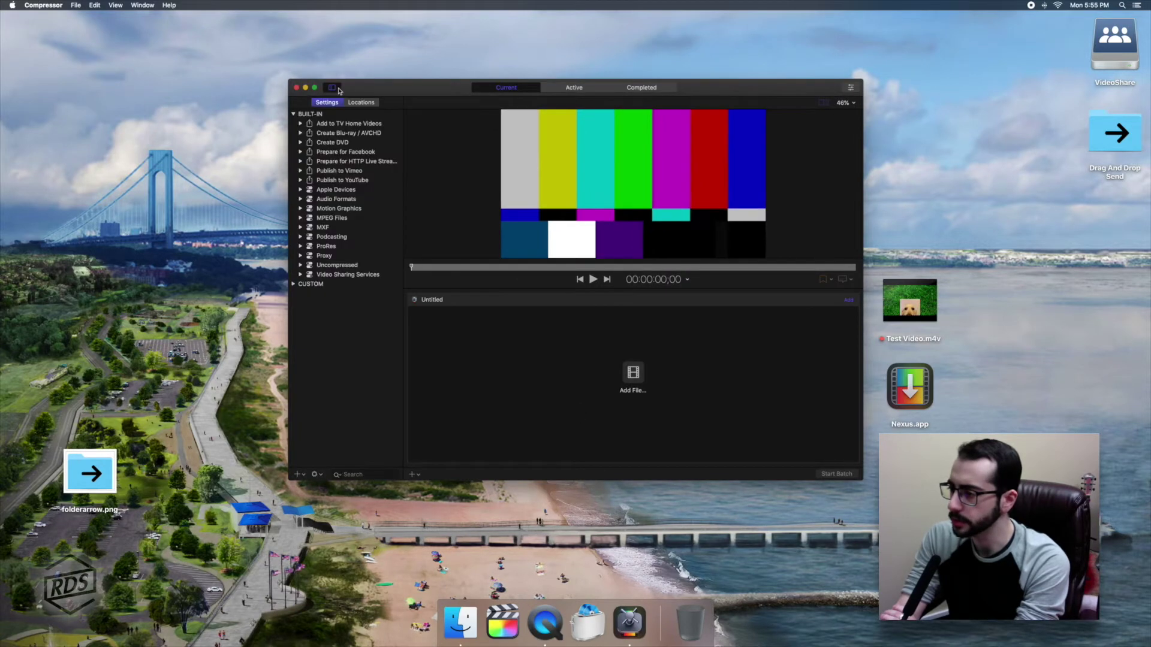
pyautogui.click(851, 88)
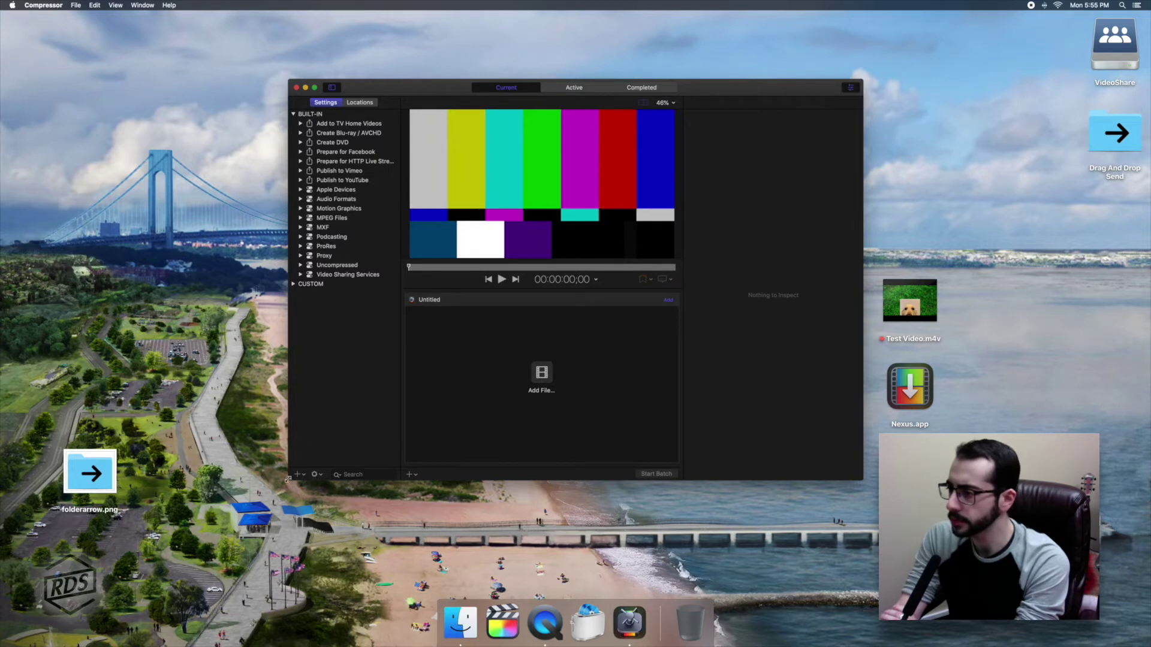
pyautogui.moveTo(287, 479); pyautogui.dragTo(189, 555)
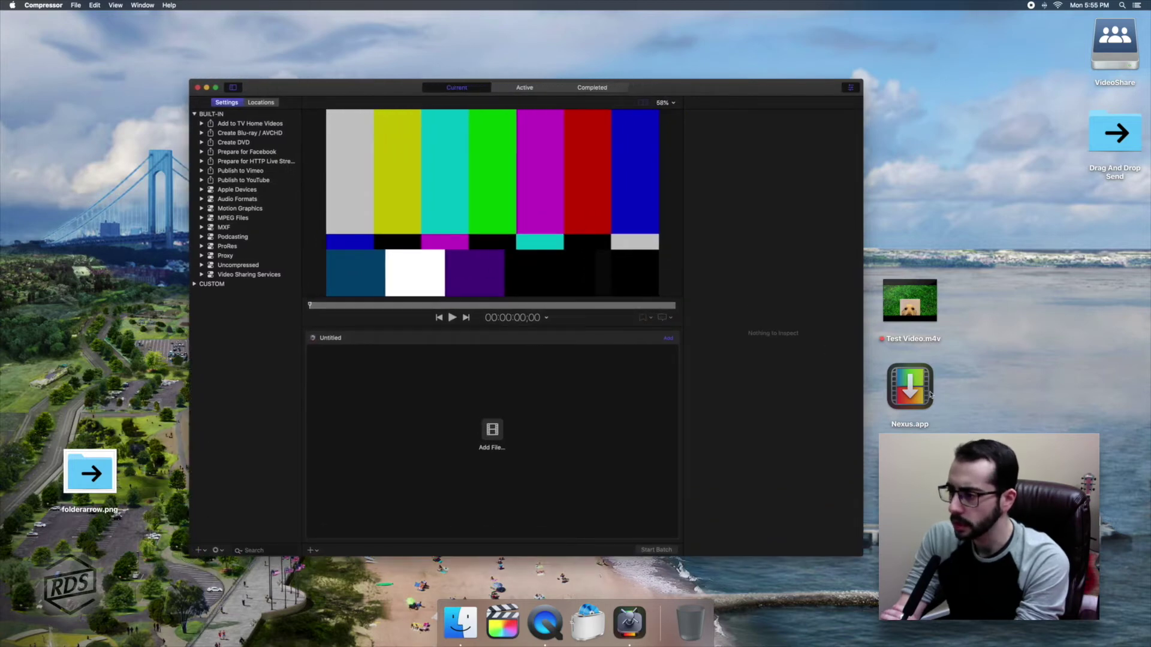
pyautogui.moveTo(930, 394); pyautogui.dragTo(262, 425)
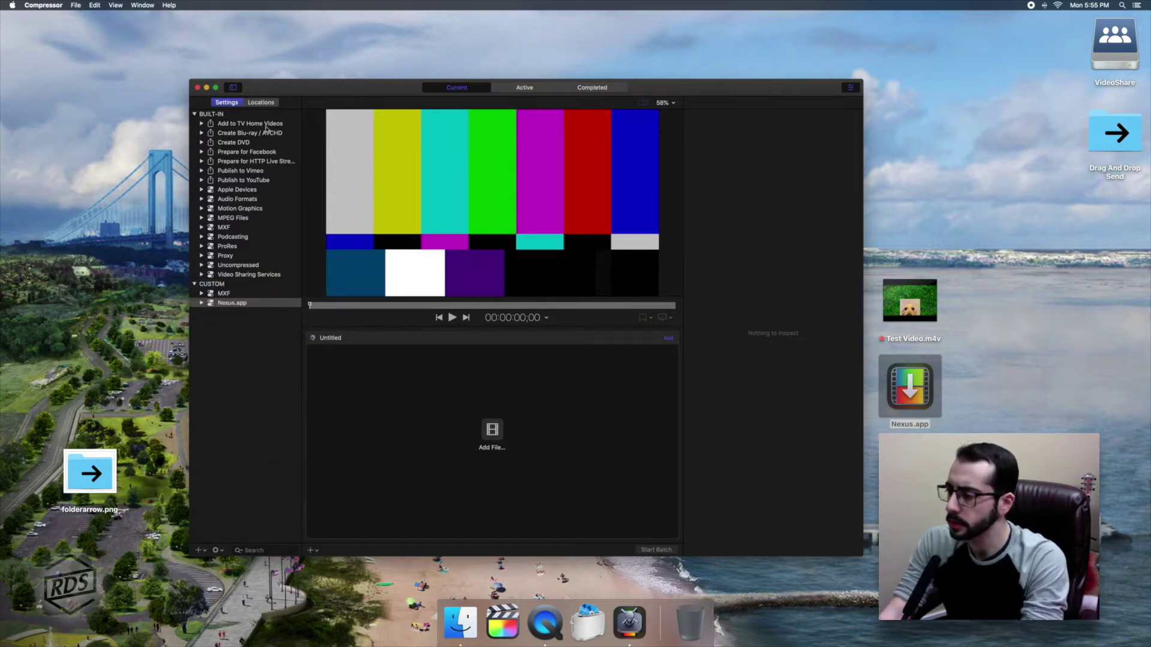
# Expand Nexus.app's Settings to review the Nexus setting's General properties, then show Locations.
pyautogui.click(201, 302)
pyautogui.click(208, 313)
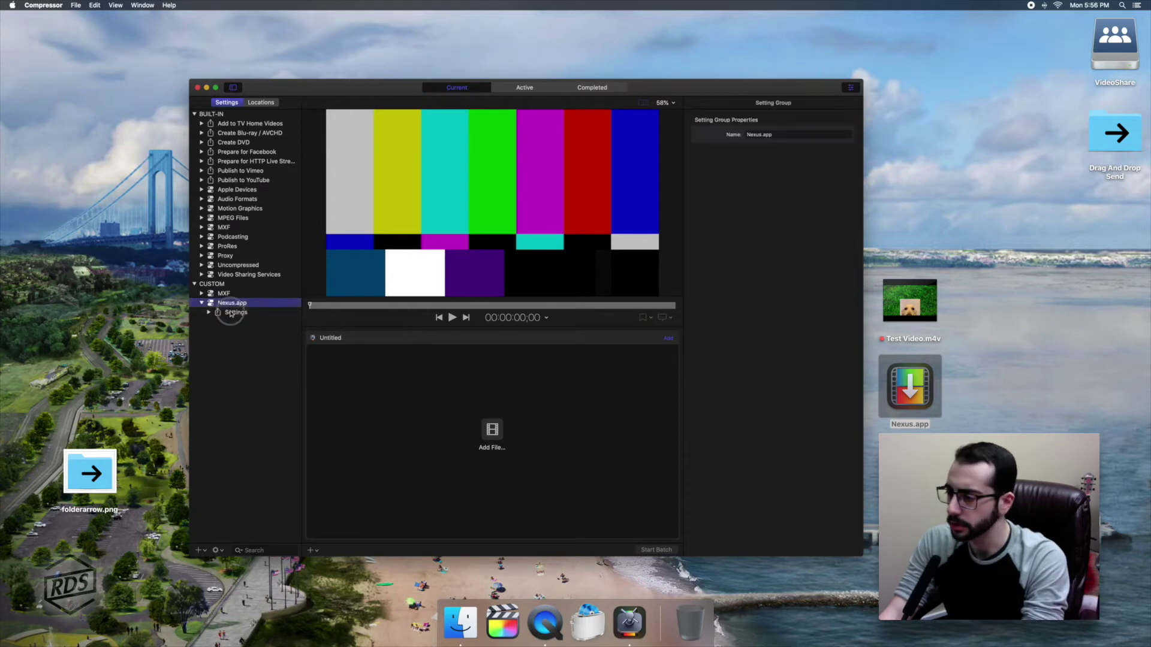
pyautogui.click(208, 313)
pyautogui.click(237, 323)
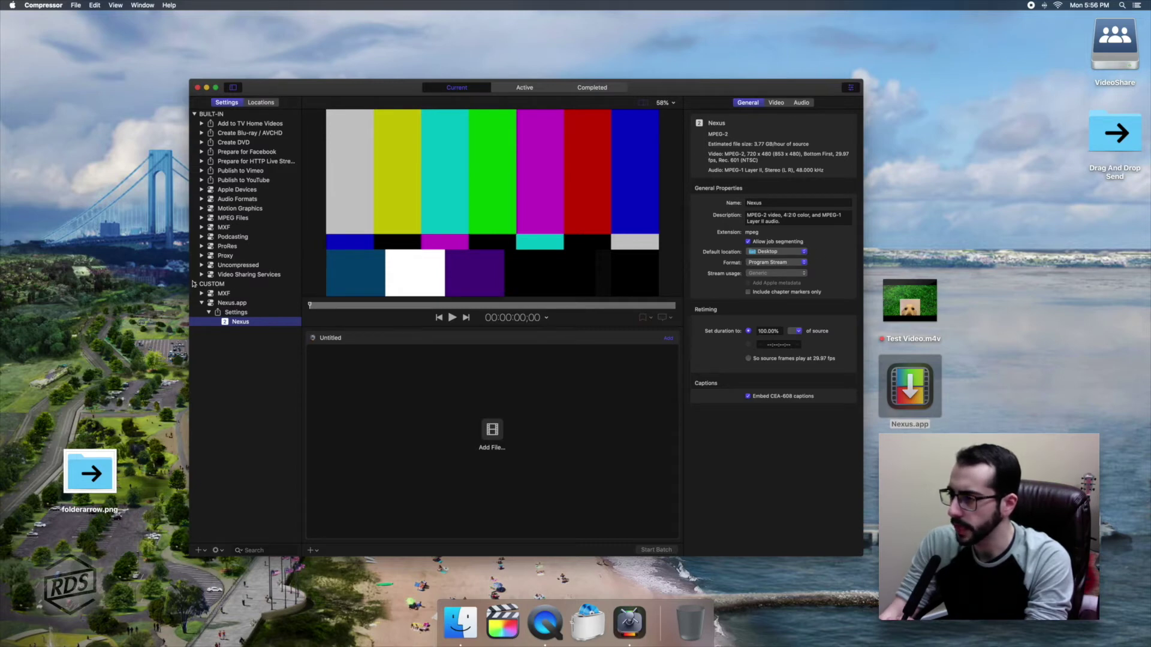
pyautogui.click(261, 103)
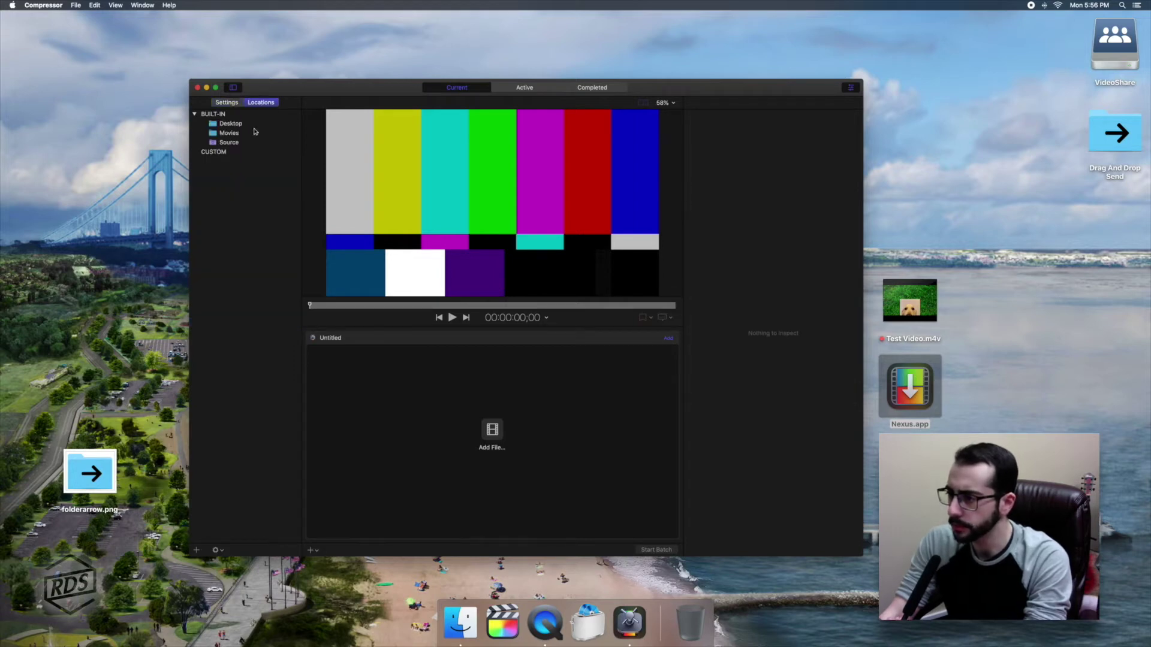
# Add VideoShare's EDIT ROOM SUBMISSIONS folder on 10.137.0.13 as a custom output location.
pyautogui.click(197, 550)
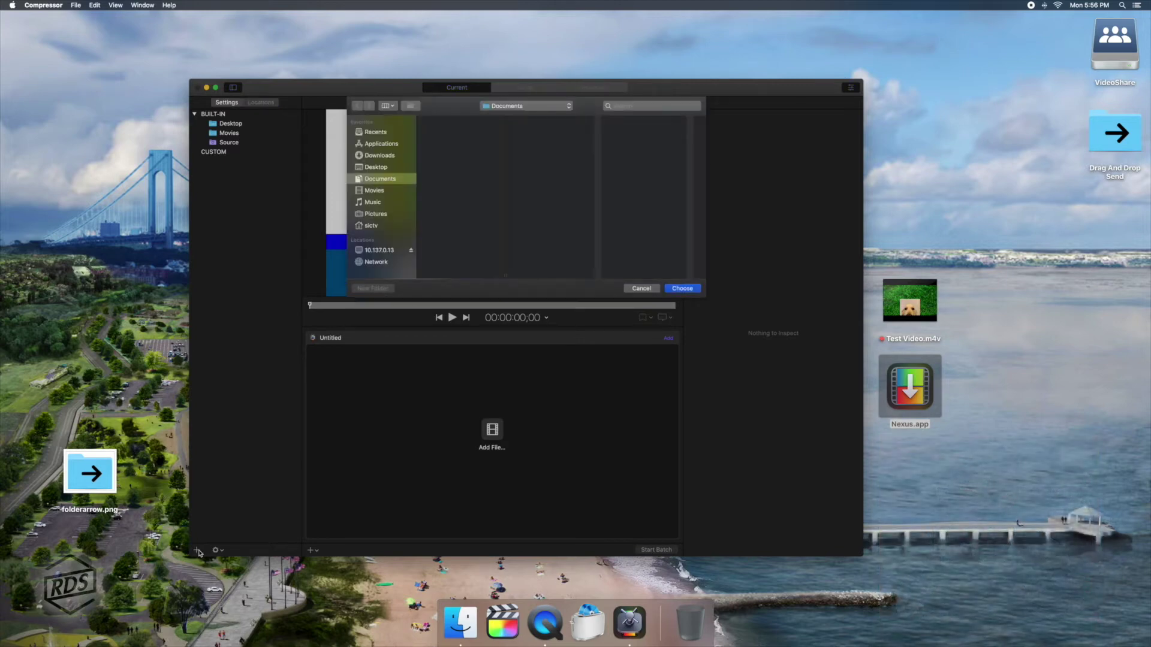
pyautogui.click(374, 251)
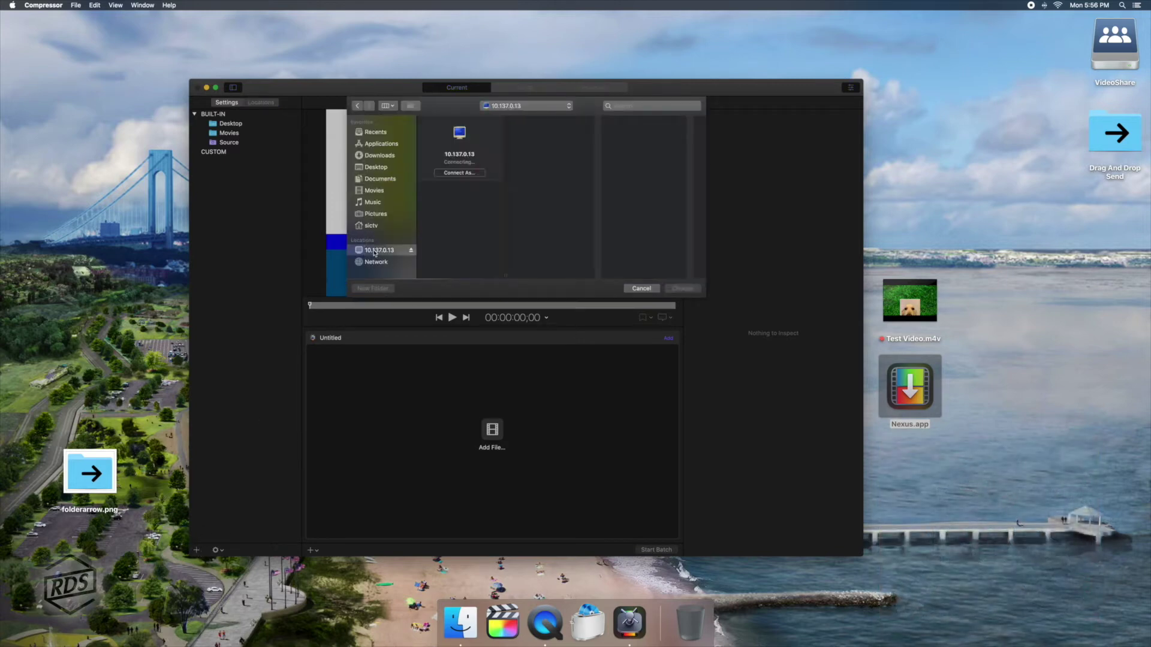
pyautogui.click(447, 194)
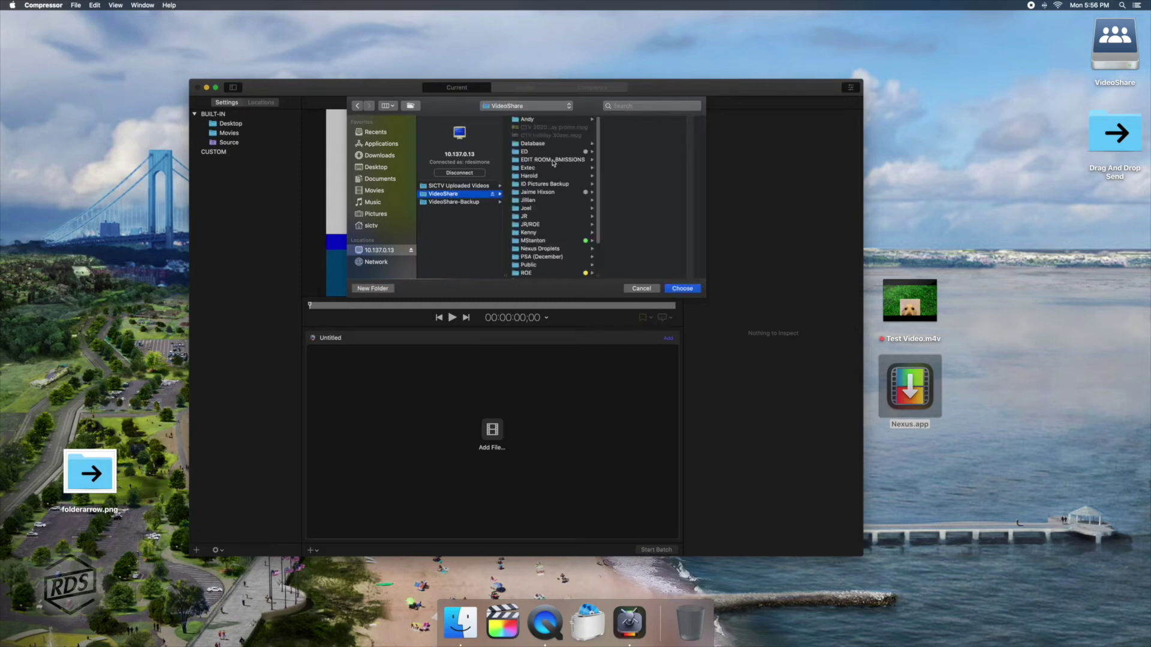
pyautogui.click(555, 160)
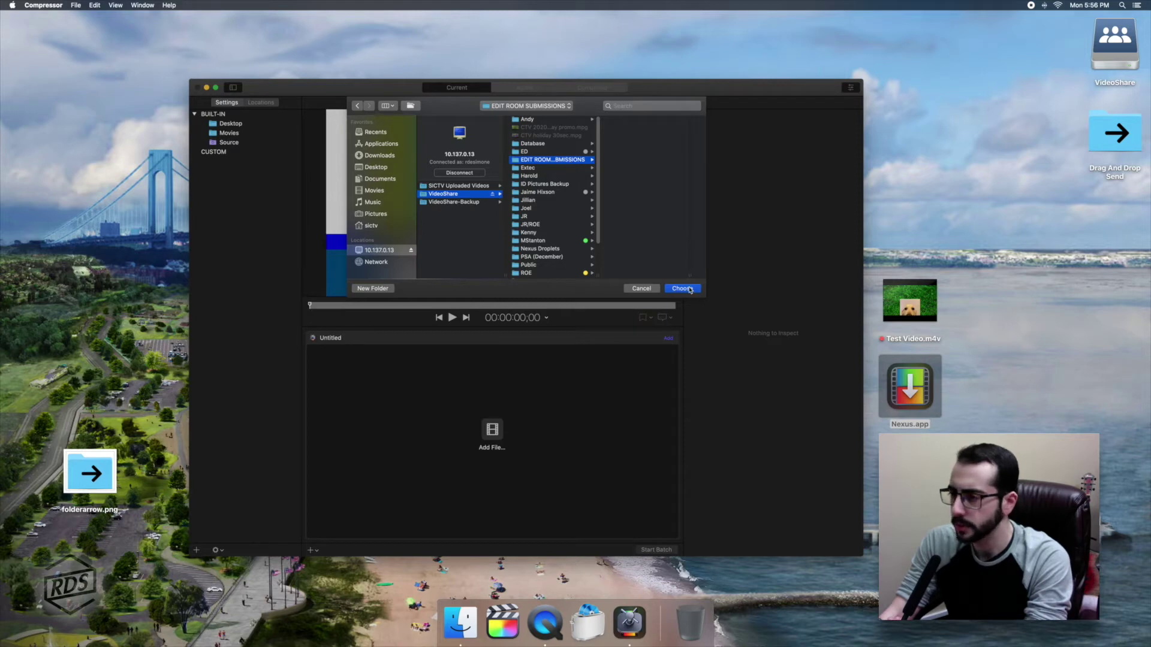
pyautogui.click(681, 288)
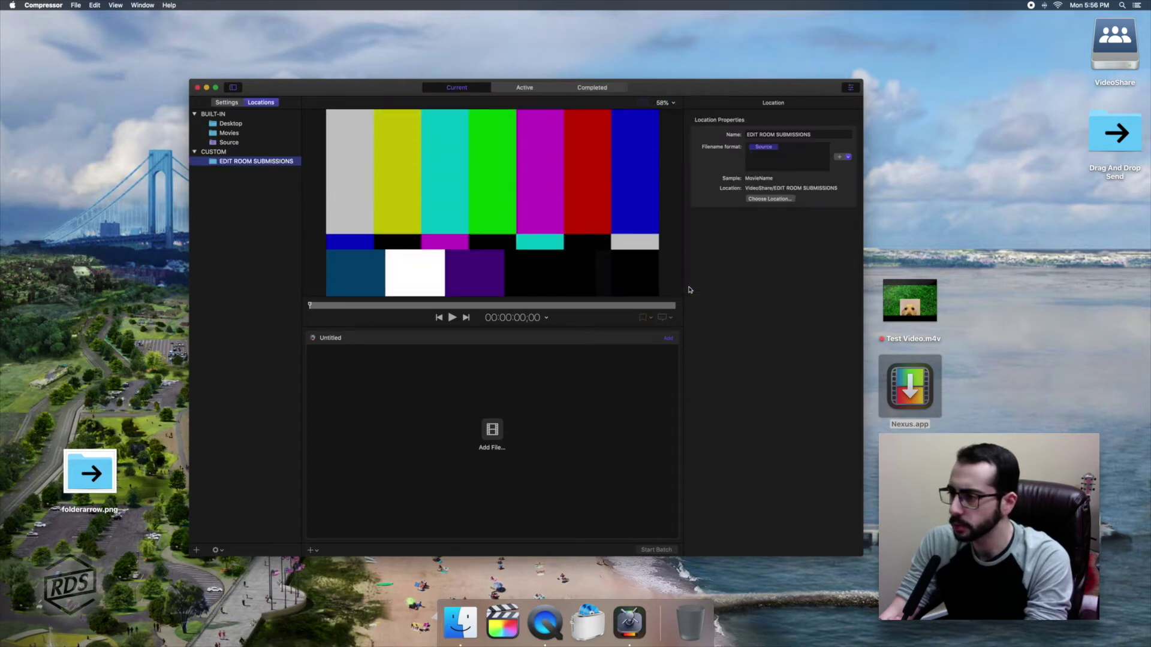
# Set the Nexus setting's default location to EDIT ROOM SUBMISSIONS.
pyautogui.click(227, 103)
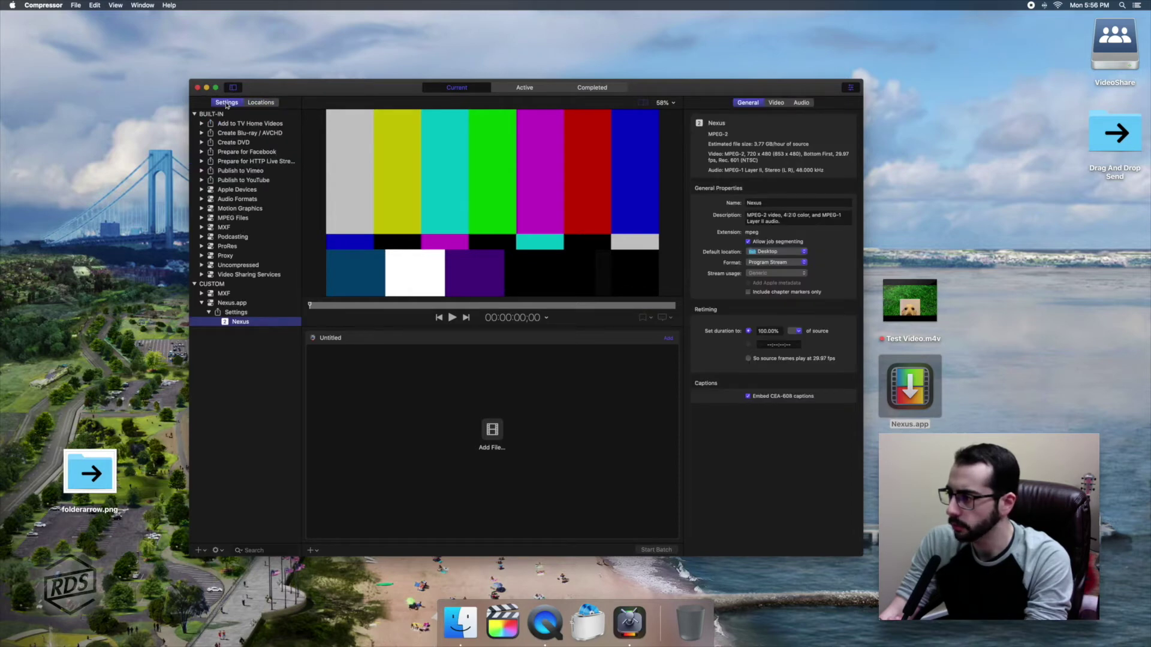
pyautogui.click(776, 252)
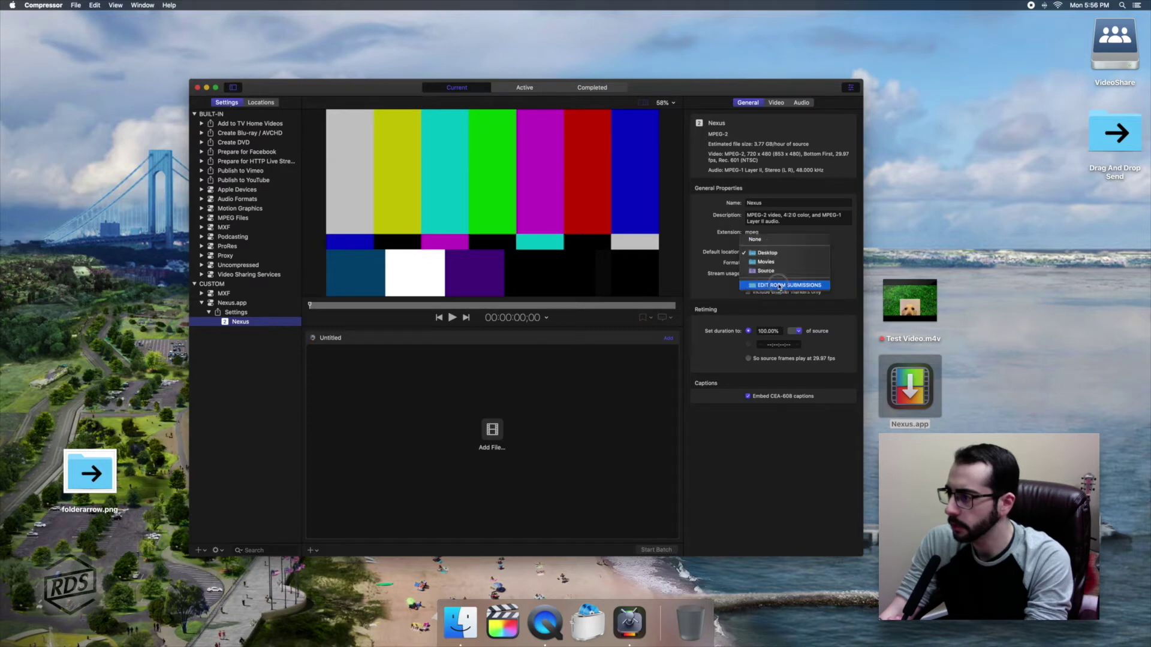
pyautogui.click(777, 281)
pyautogui.click(771, 252)
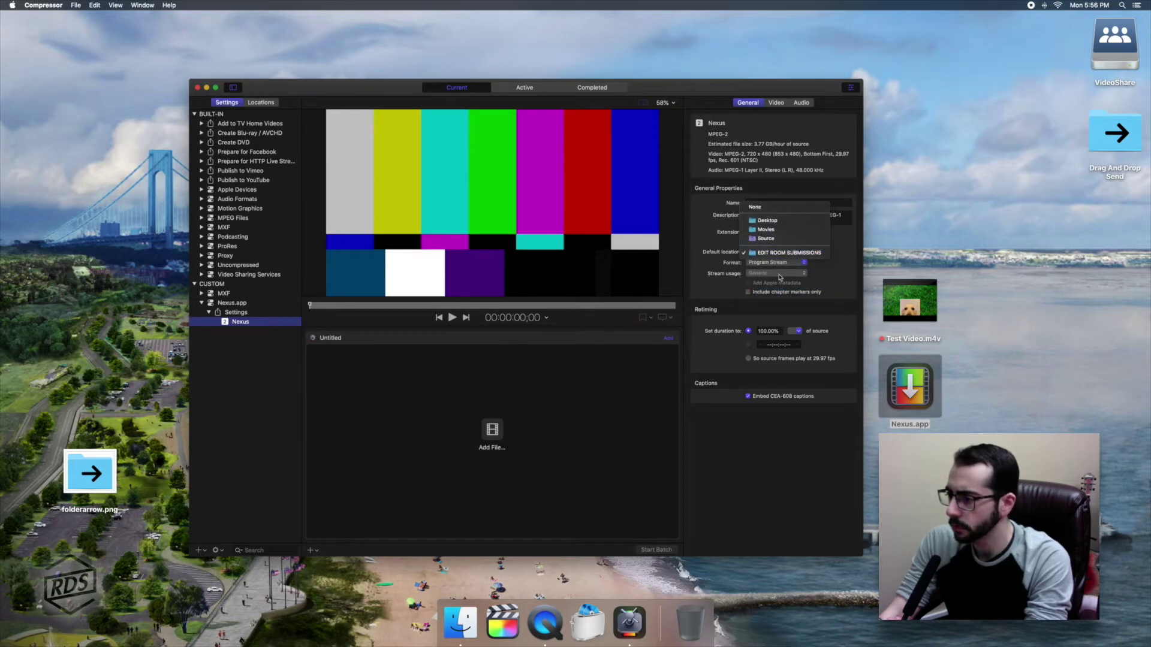
pyautogui.click(753, 254)
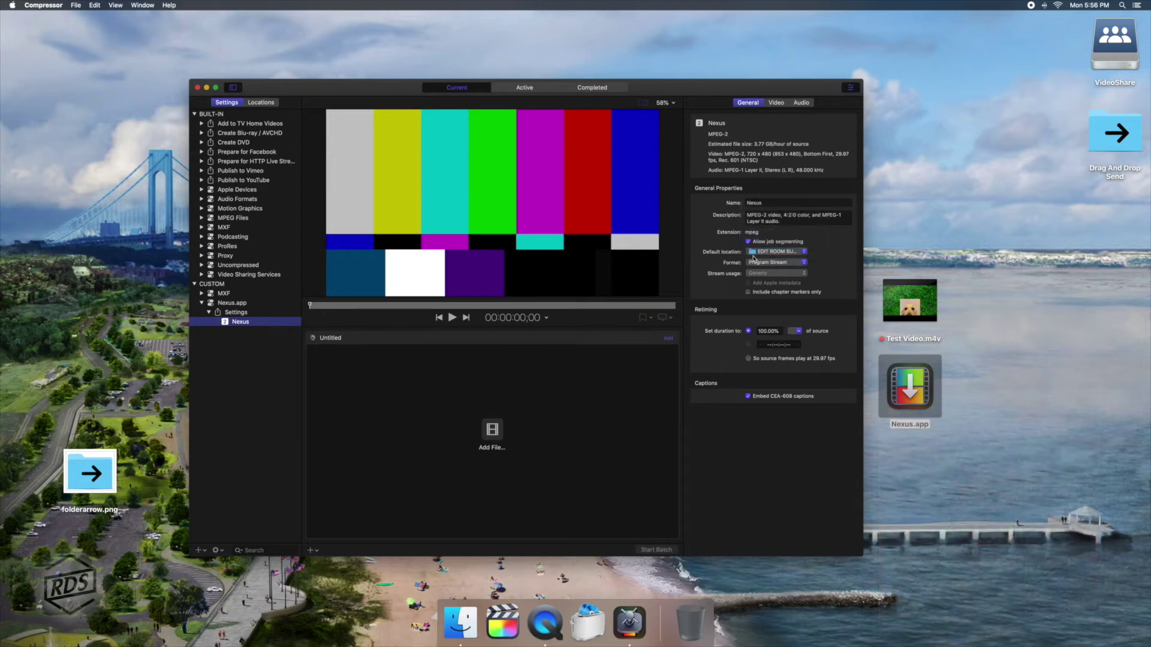
# Save the Nexus setting as a droplet named 'Nexus Send to Network Folder'.
pyautogui.click(204, 552)
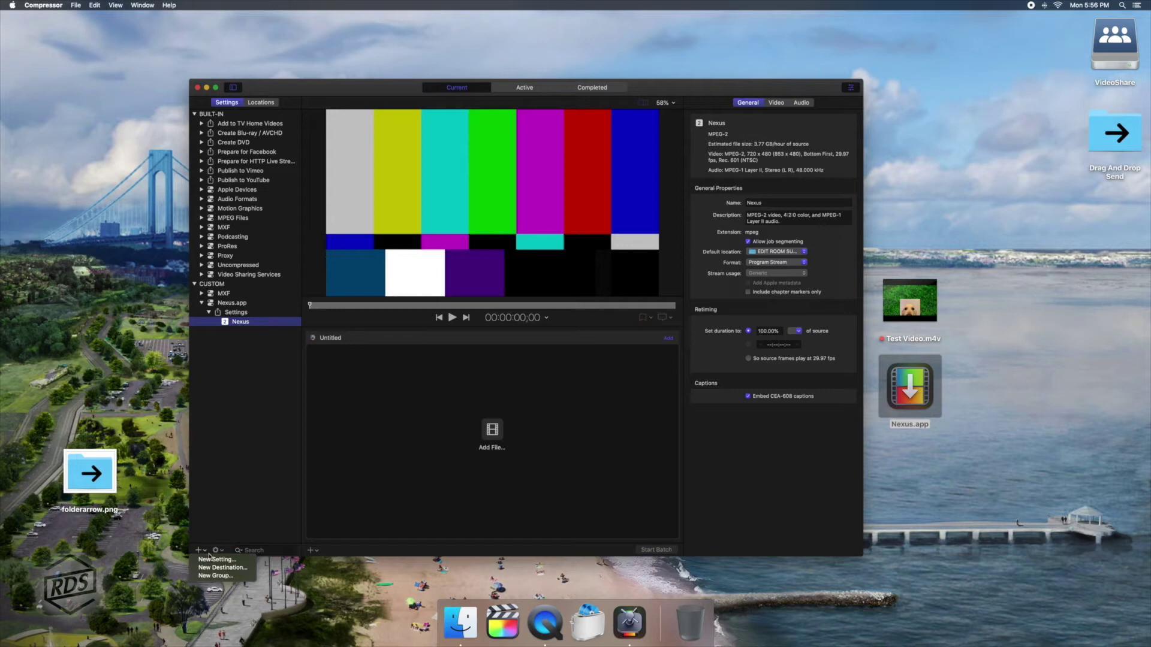
pyautogui.click(219, 552)
pyautogui.click(220, 552)
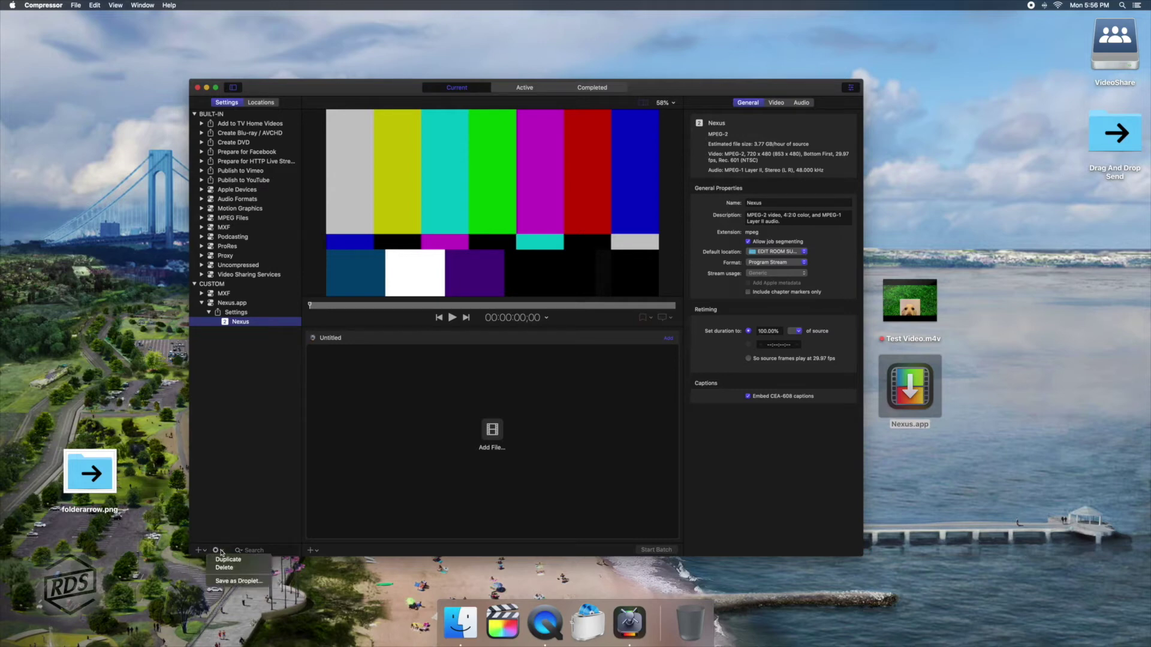
pyautogui.click(237, 582)
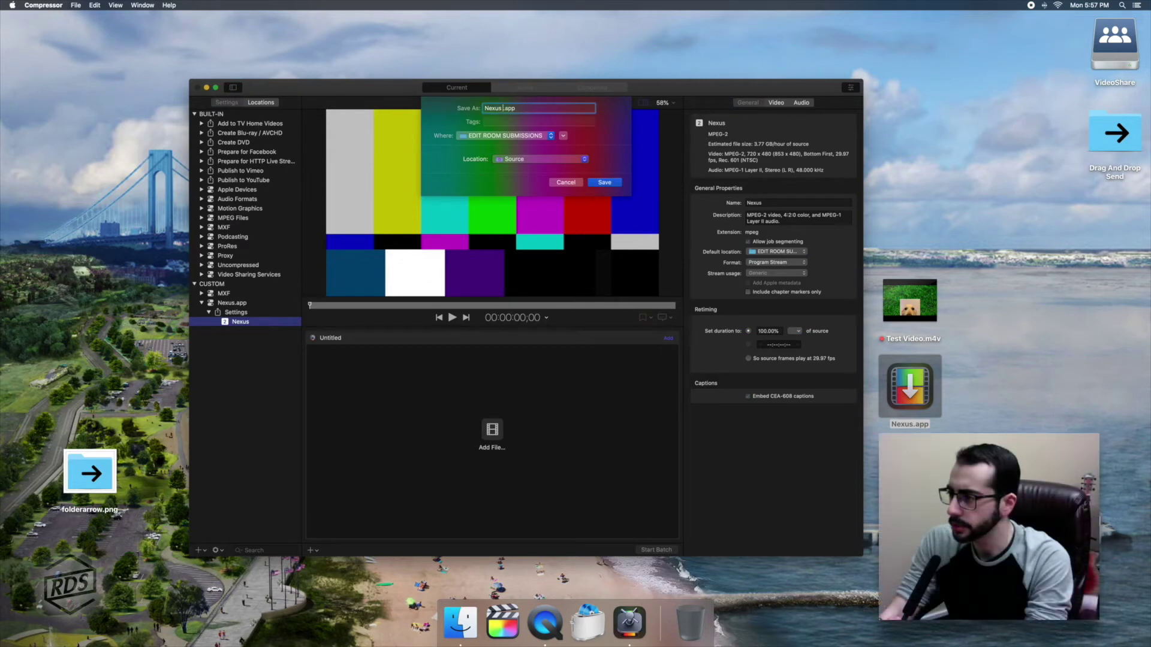
pyautogui.write('Send')
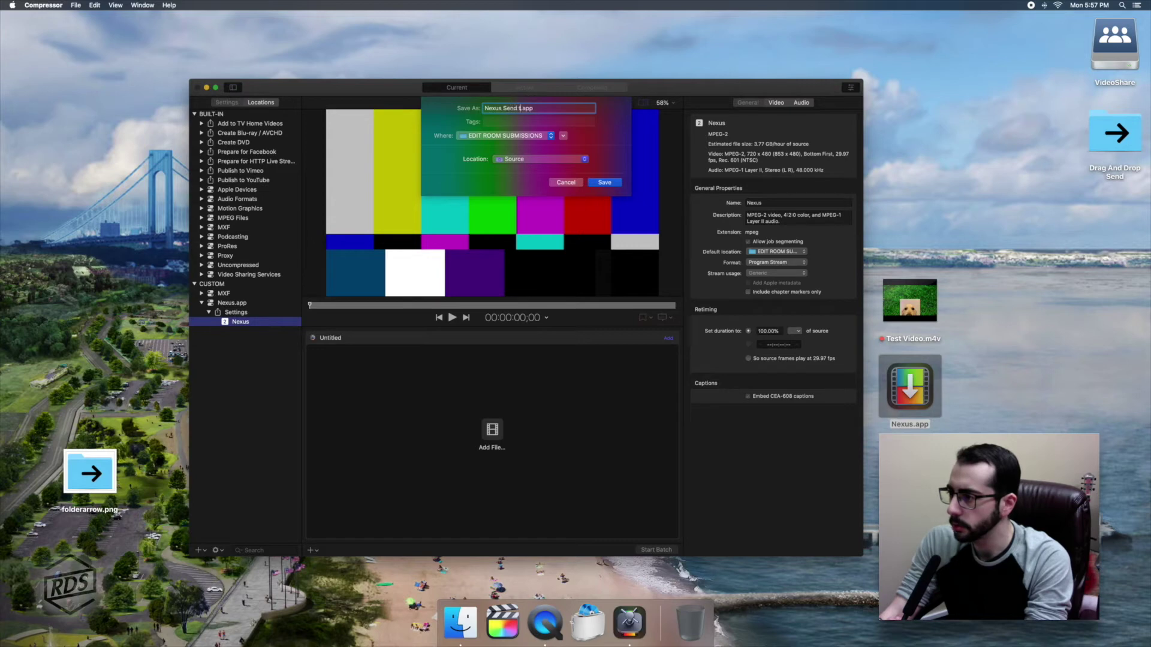
pyautogui.write(' to Networ')
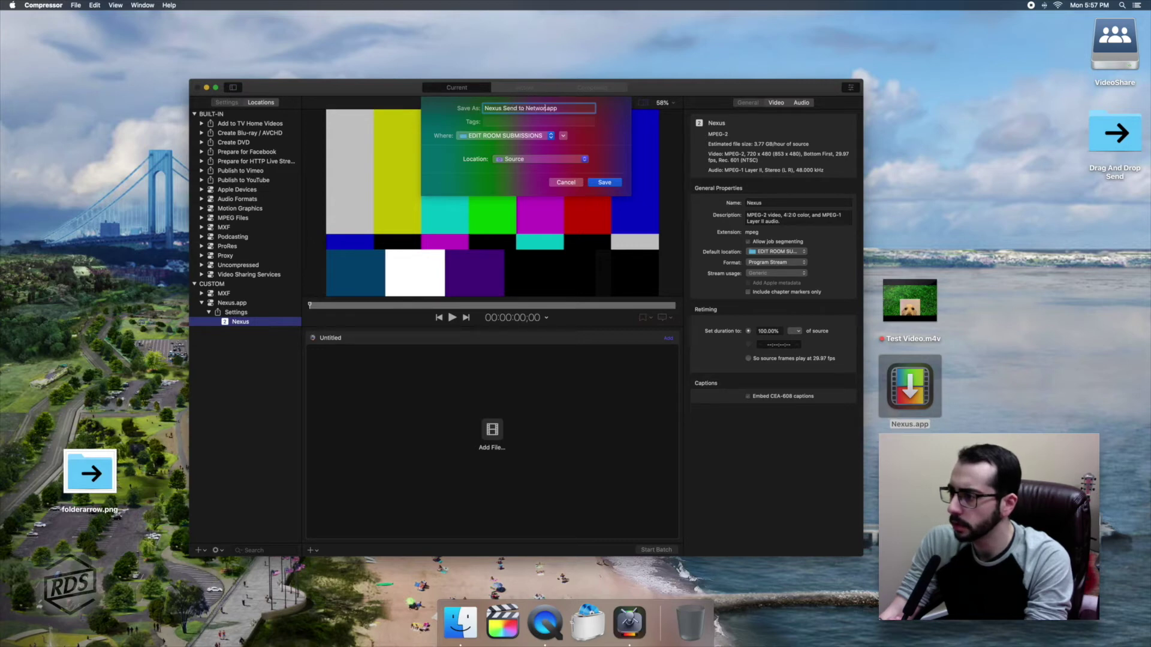
pyautogui.write('k')
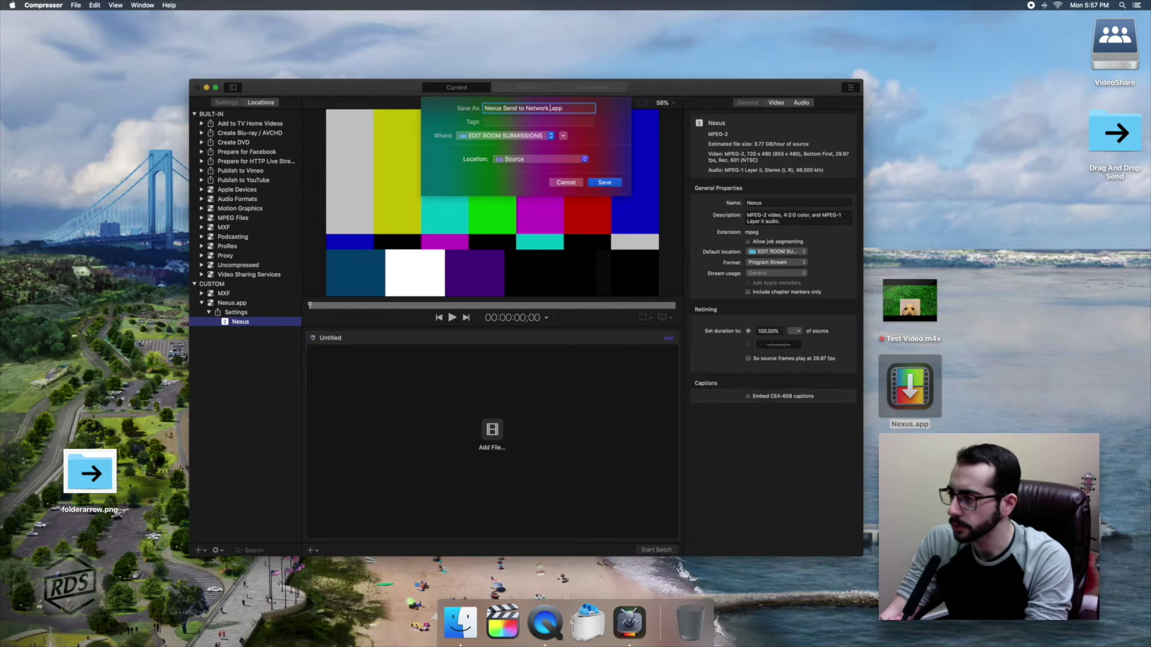
pyautogui.write(' Folde')
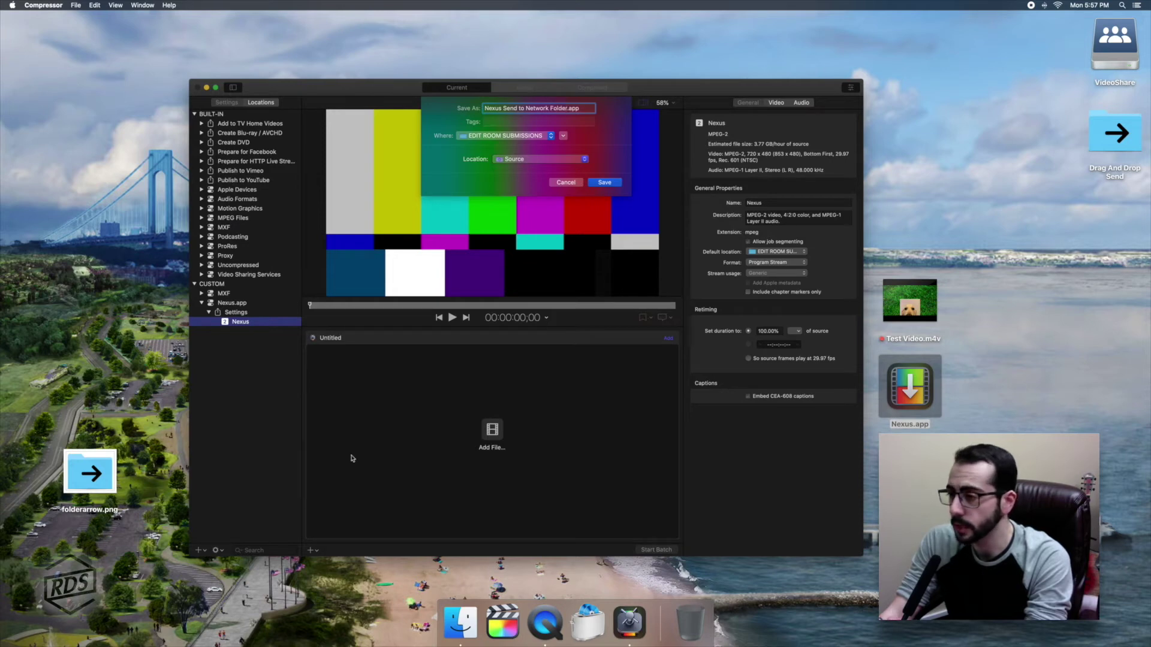
# Save the droplet to the Desktop with output location EDIT ROOM SUBMISSIONS.
pyautogui.click(504, 137)
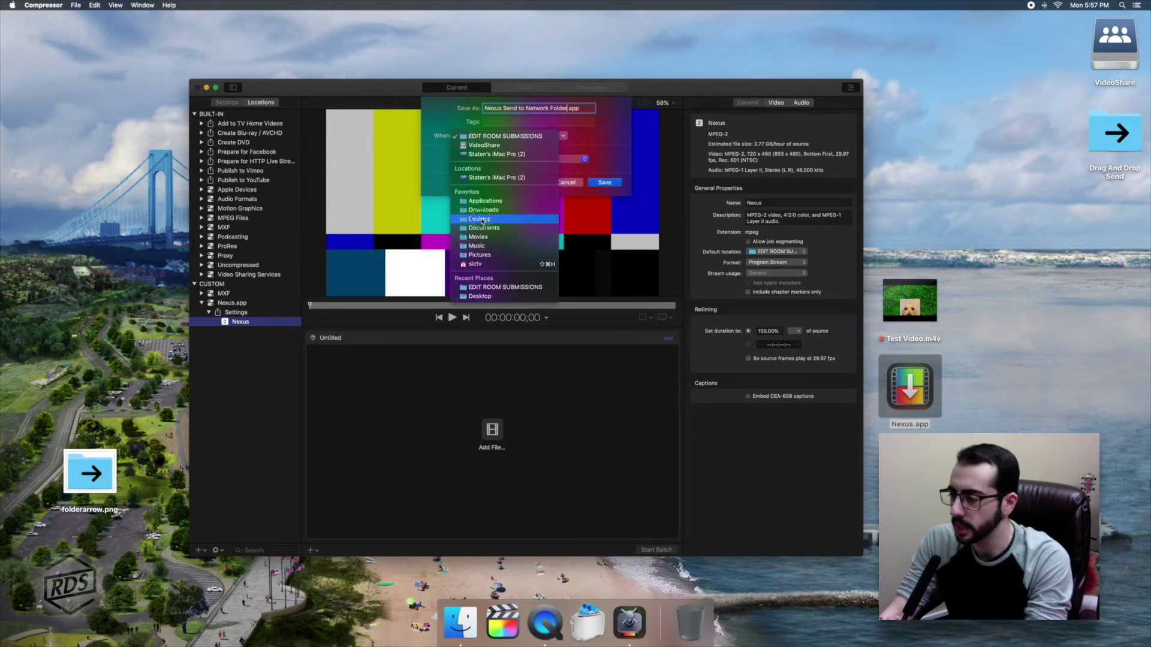
pyautogui.click(480, 219)
pyautogui.click(507, 159)
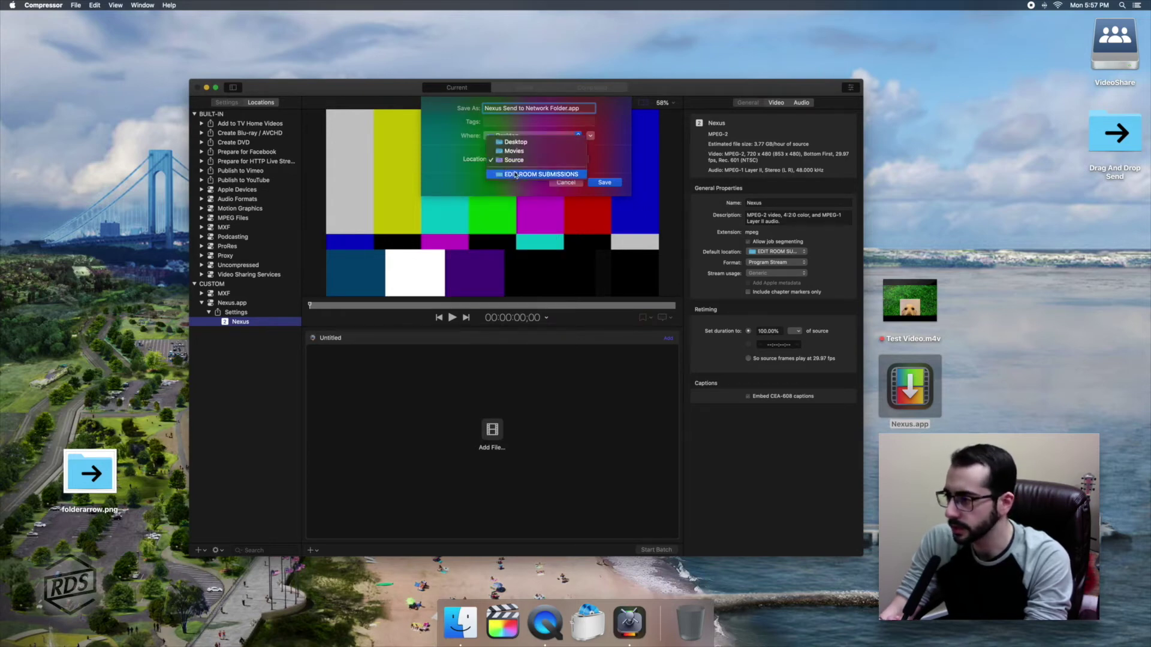
pyautogui.click(515, 174)
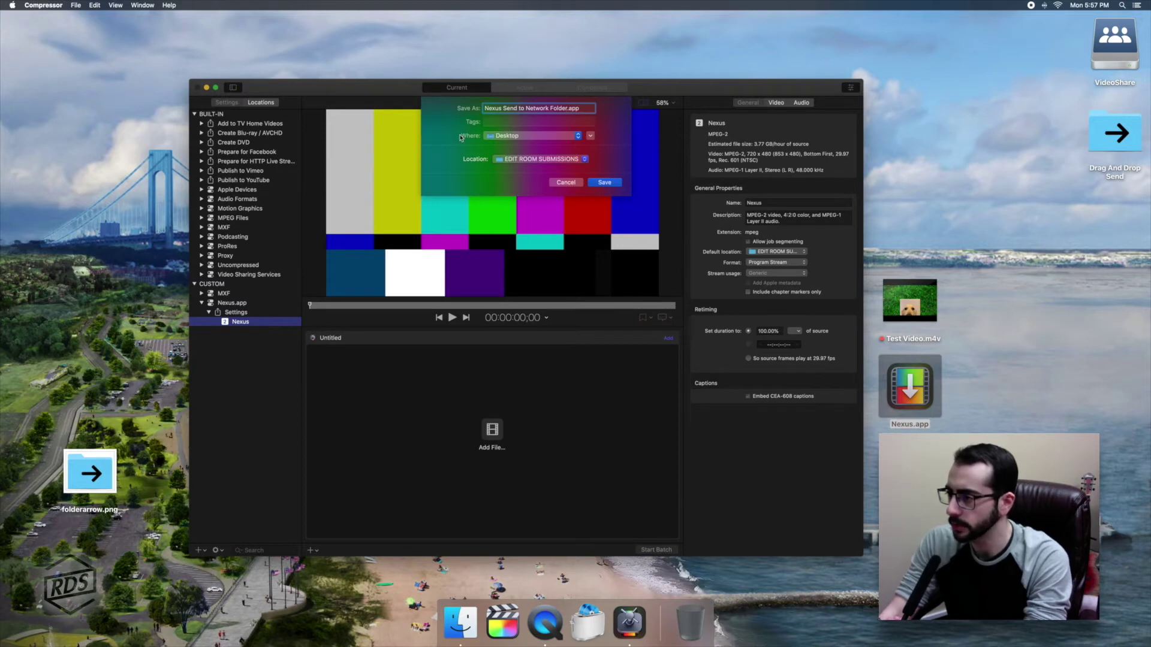
pyautogui.click(604, 182)
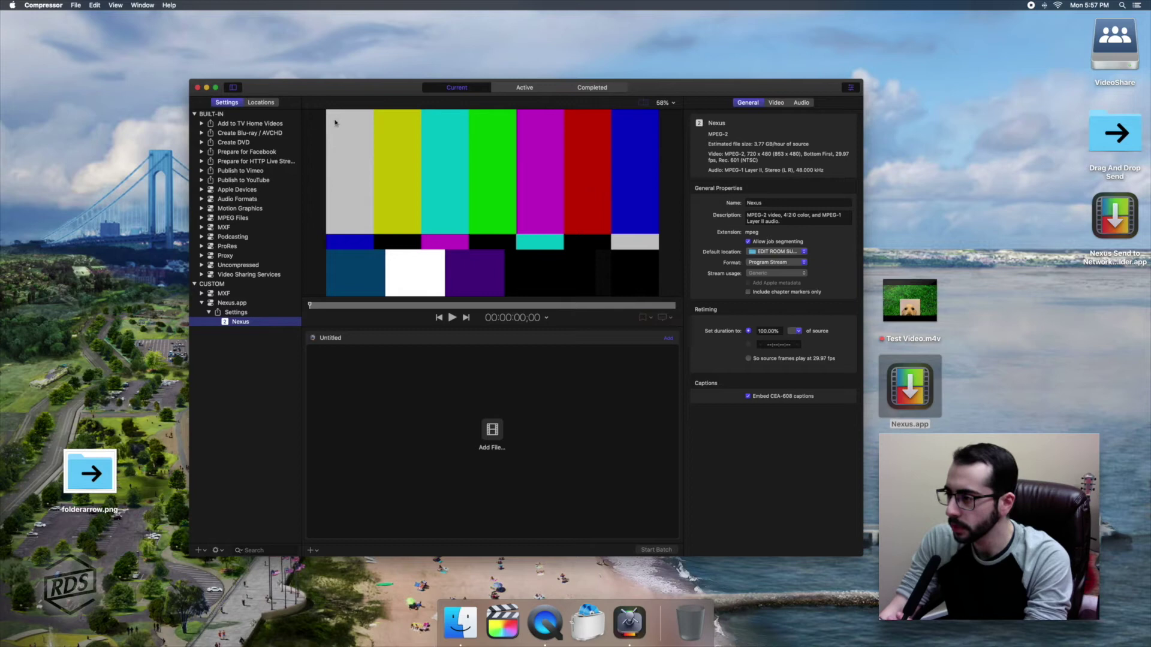
# Quit Compressor, then open the new droplet to check its settings and close it.
pyautogui.click(197, 87)
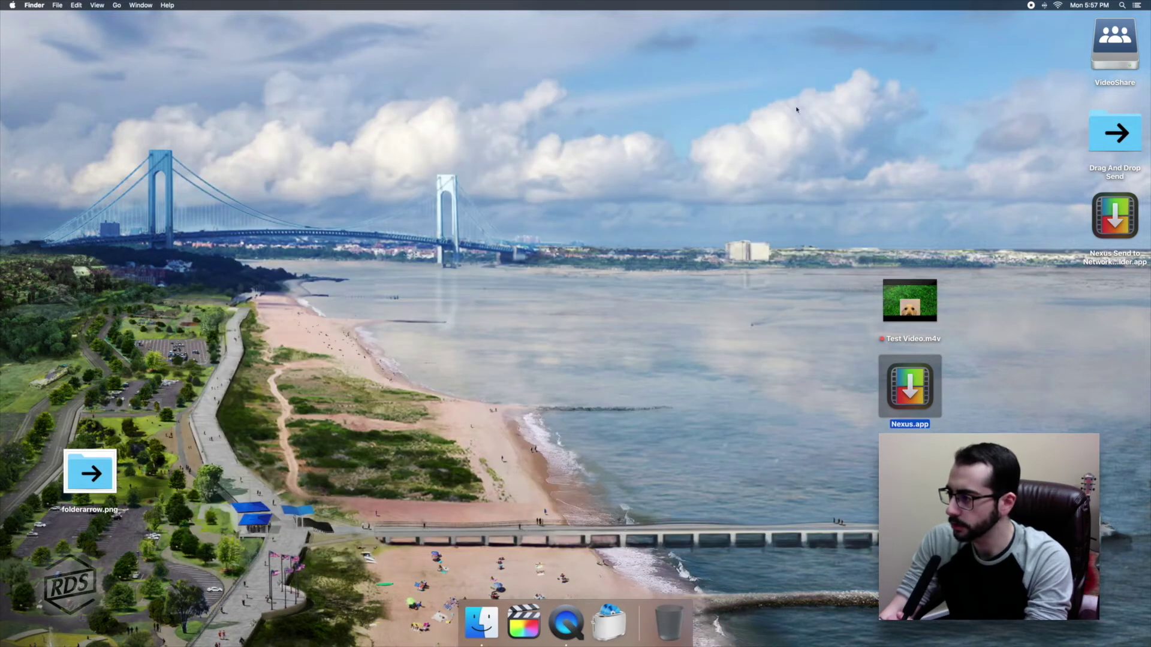
pyautogui.doubleClick(1114, 233)
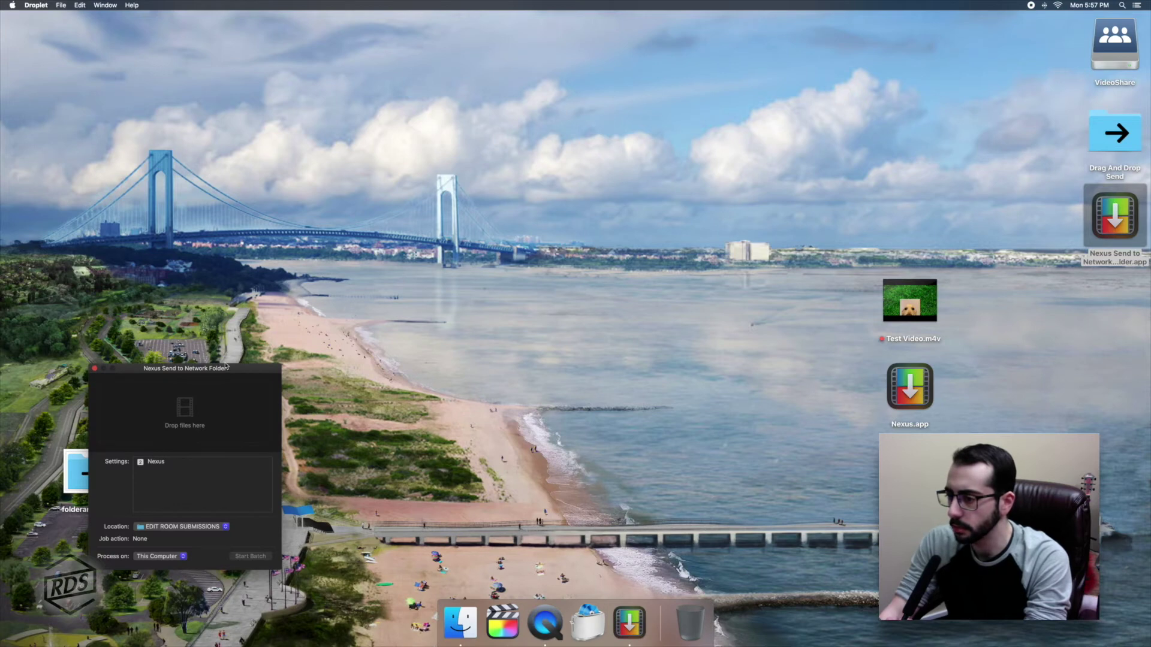
pyautogui.moveTo(215, 368); pyautogui.dragTo(763, 228)
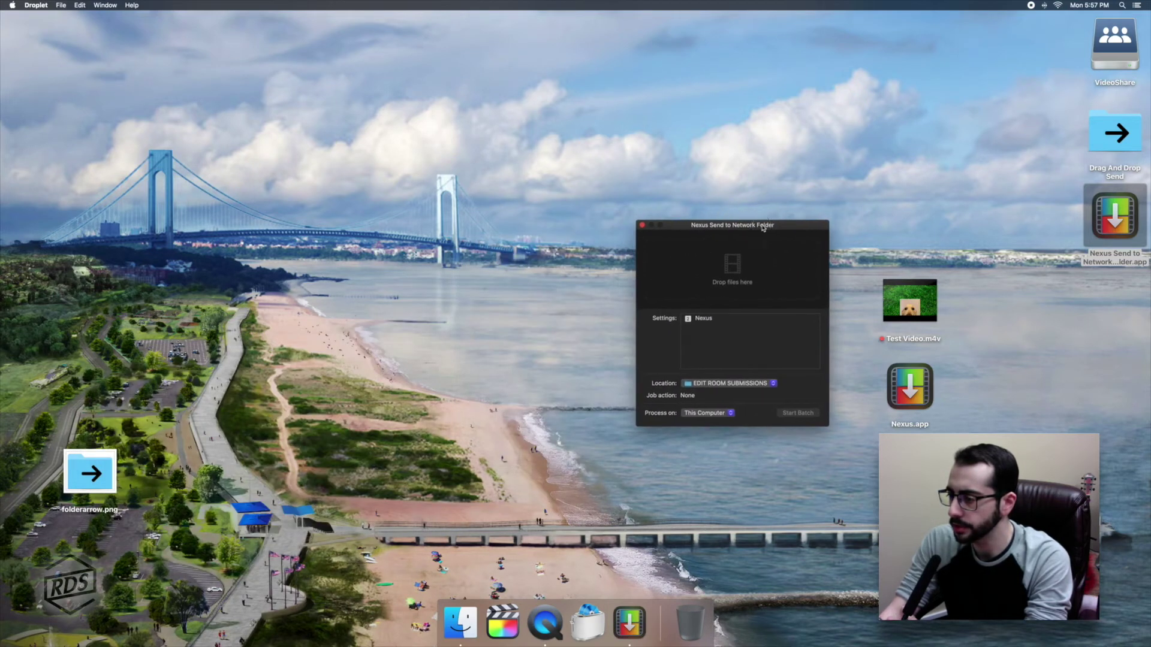
pyautogui.click(642, 227)
# Move Nexus.app left and drop the droplet into the Drag And Drop Send folder.
pyautogui.moveTo(920, 378); pyautogui.dragTo(102, 379)
pyautogui.click(221, 358)
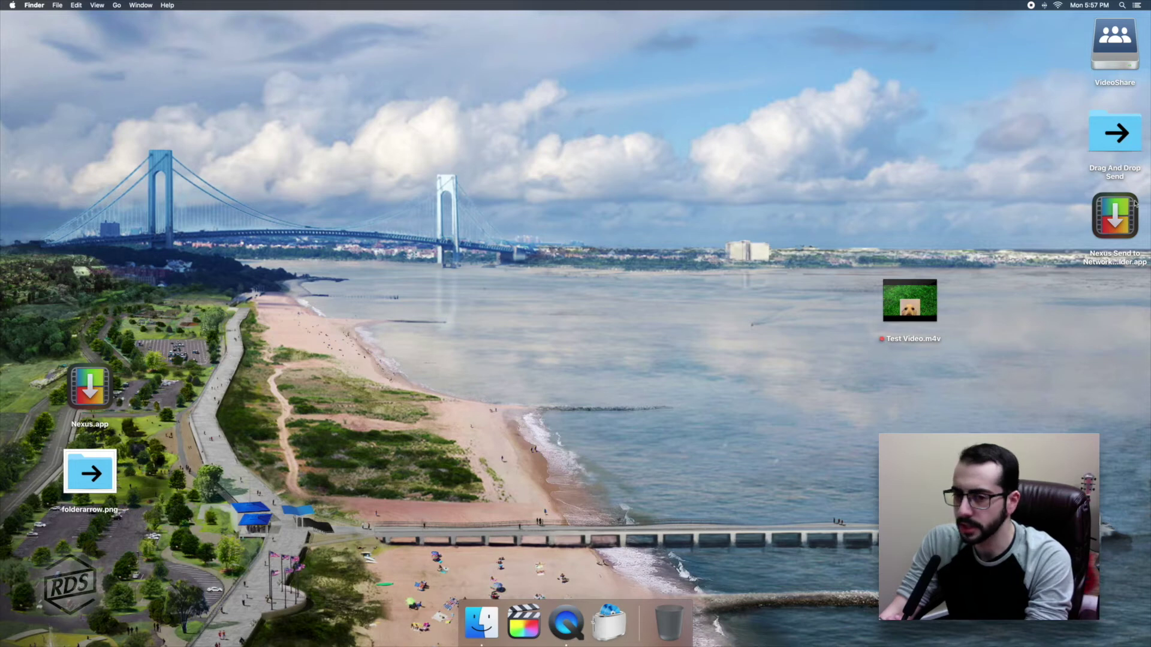
pyautogui.moveTo(1120, 213); pyautogui.dragTo(1116, 133)
# Launch Automator from Spotlight.
pyautogui.press('super+space')
pyautogui.write('automat')
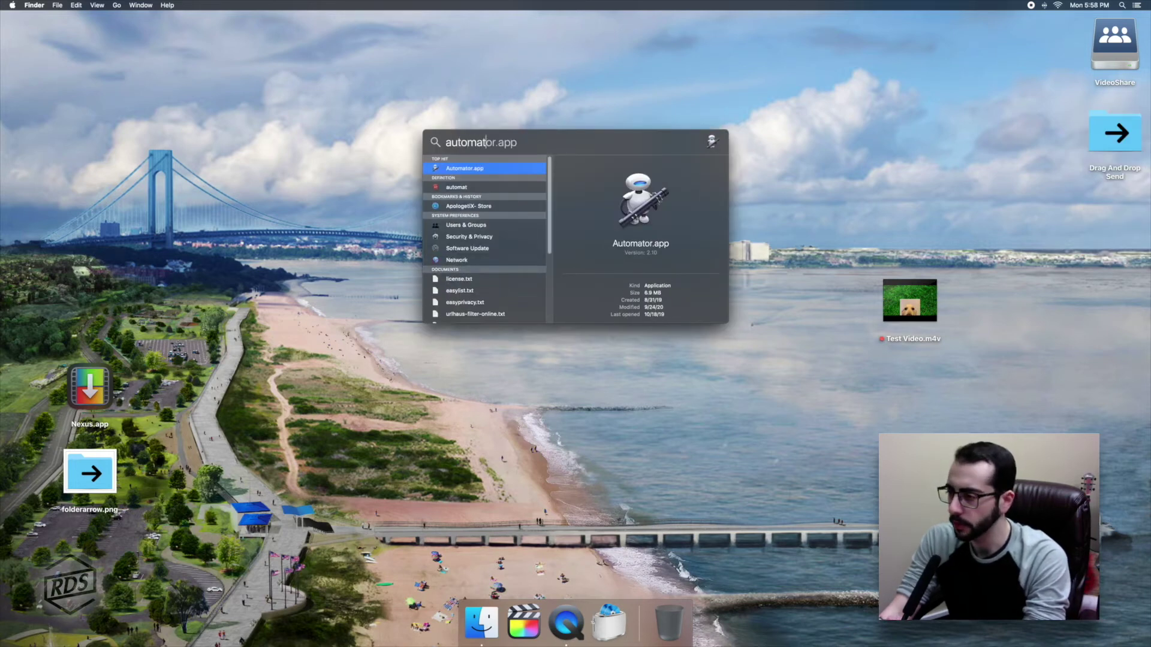
pyautogui.press('Right')
pyautogui.press('Return')
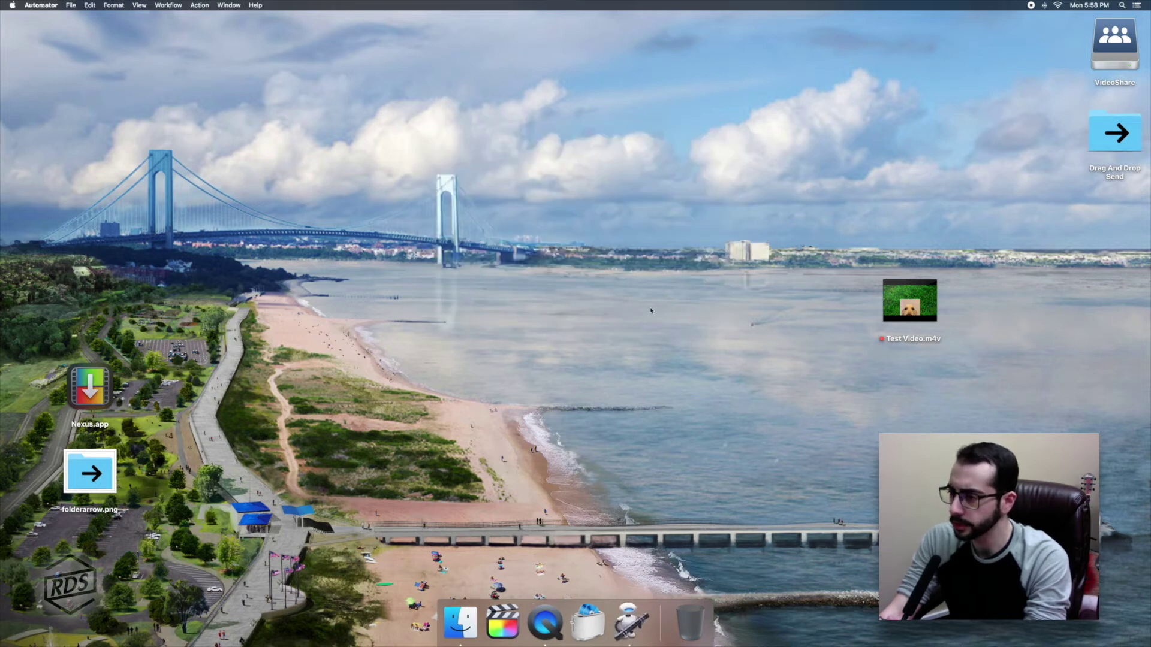
# Create a new Folder Action document from File > New.
pyautogui.click(69, 6)
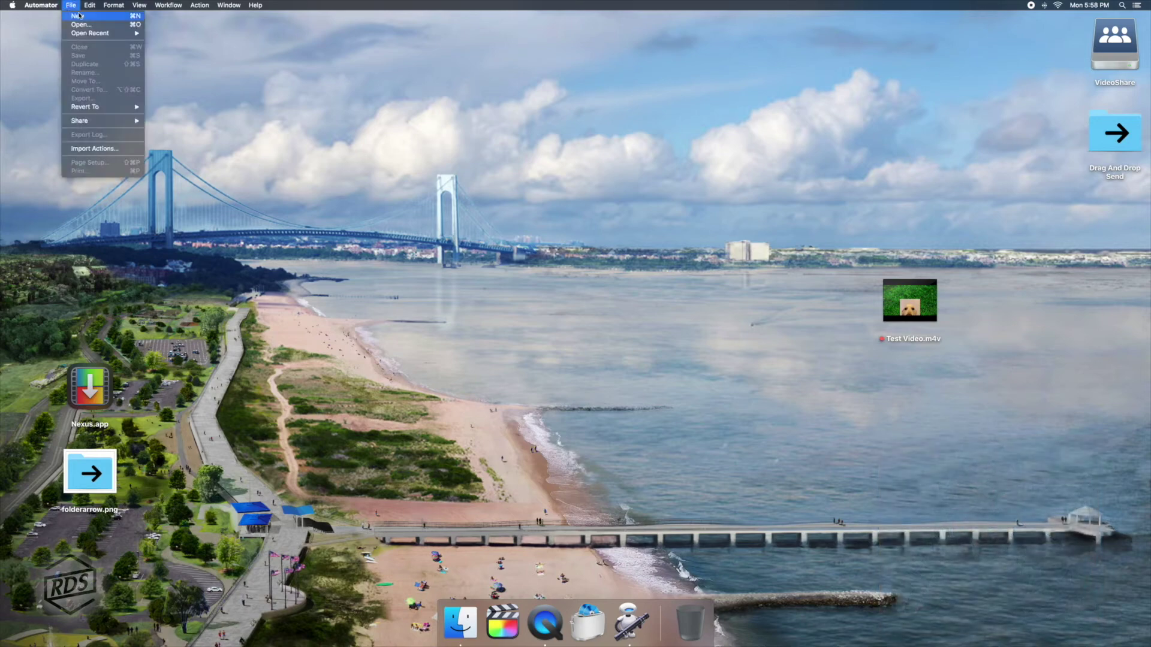
pyautogui.click(79, 16)
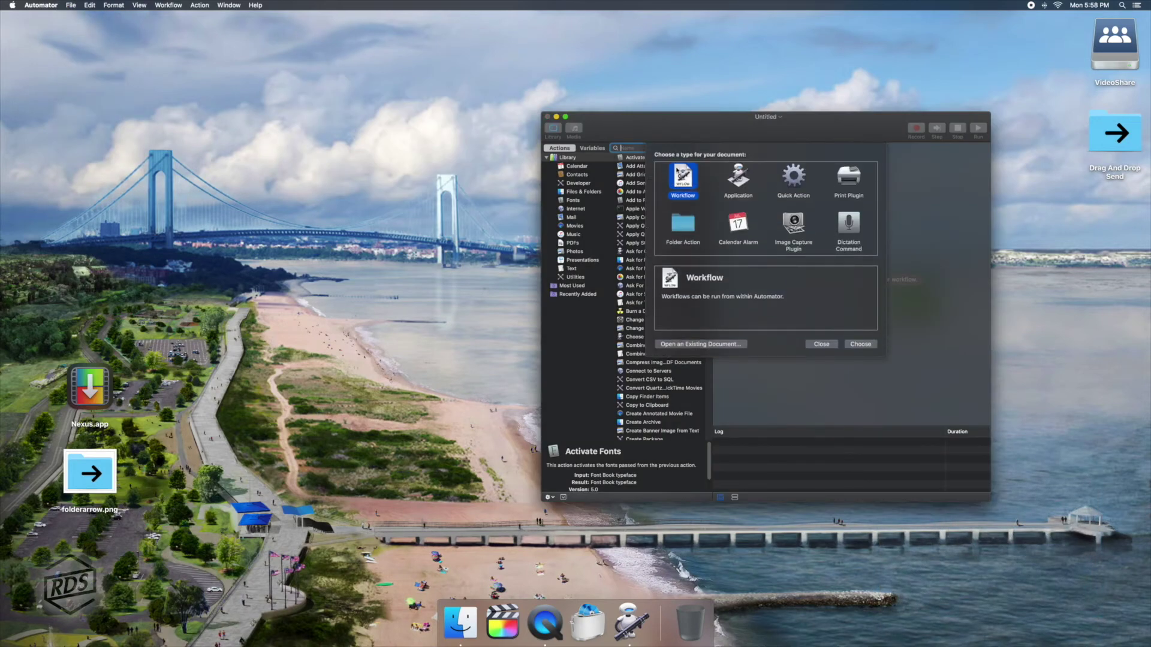
pyautogui.click(687, 225)
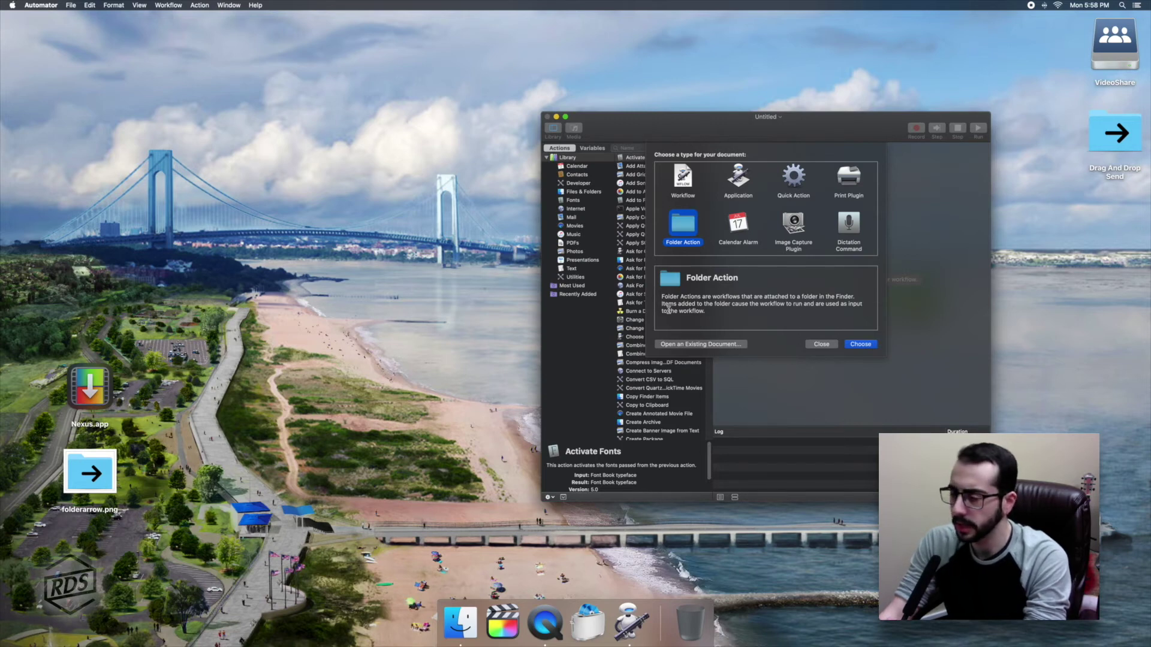
pyautogui.click(858, 344)
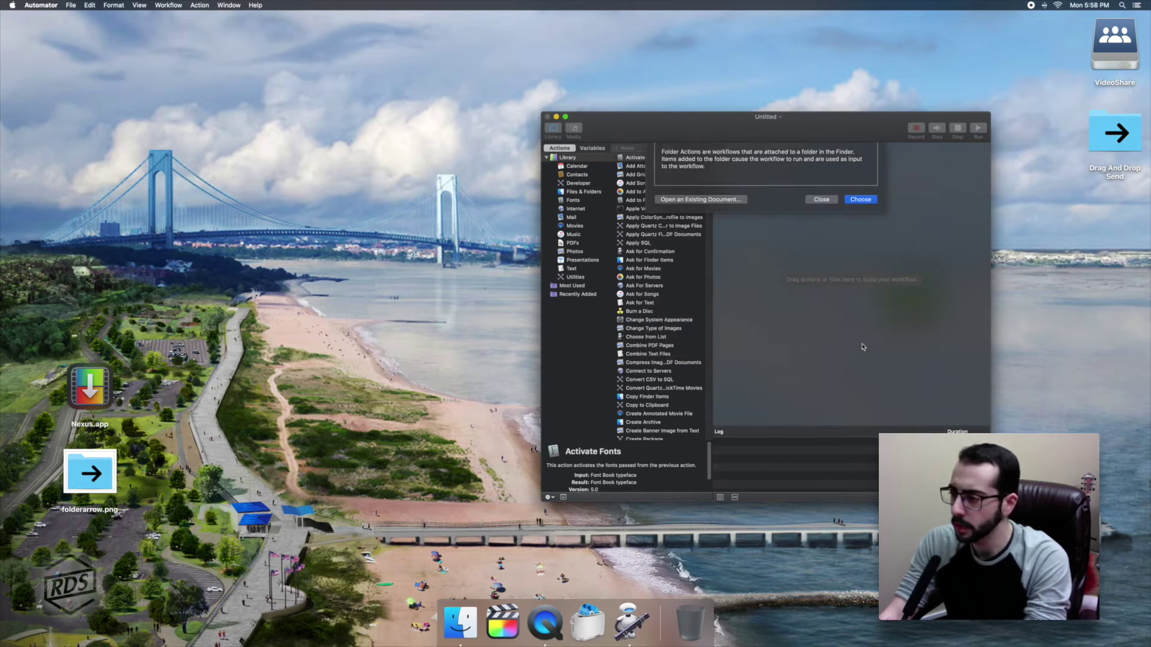
# Set the Folder Action to receive files added to Desktop/Drag And Drop Send.
pyautogui.moveTo(801, 130); pyautogui.dragTo(541, 128)
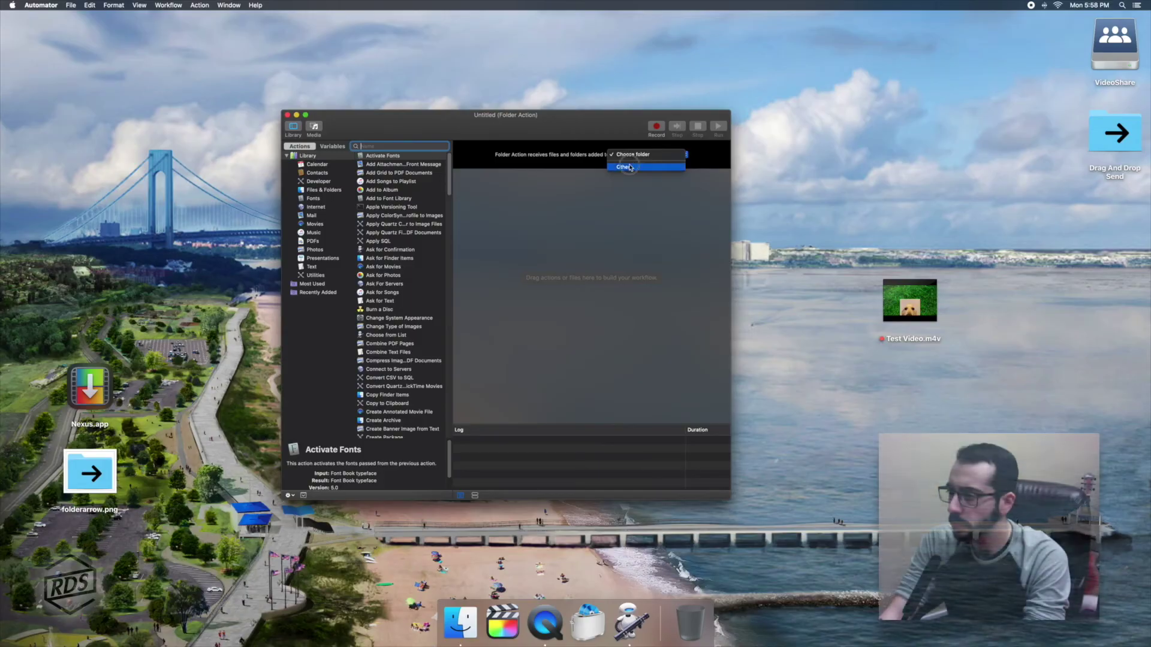
pyautogui.click(629, 167)
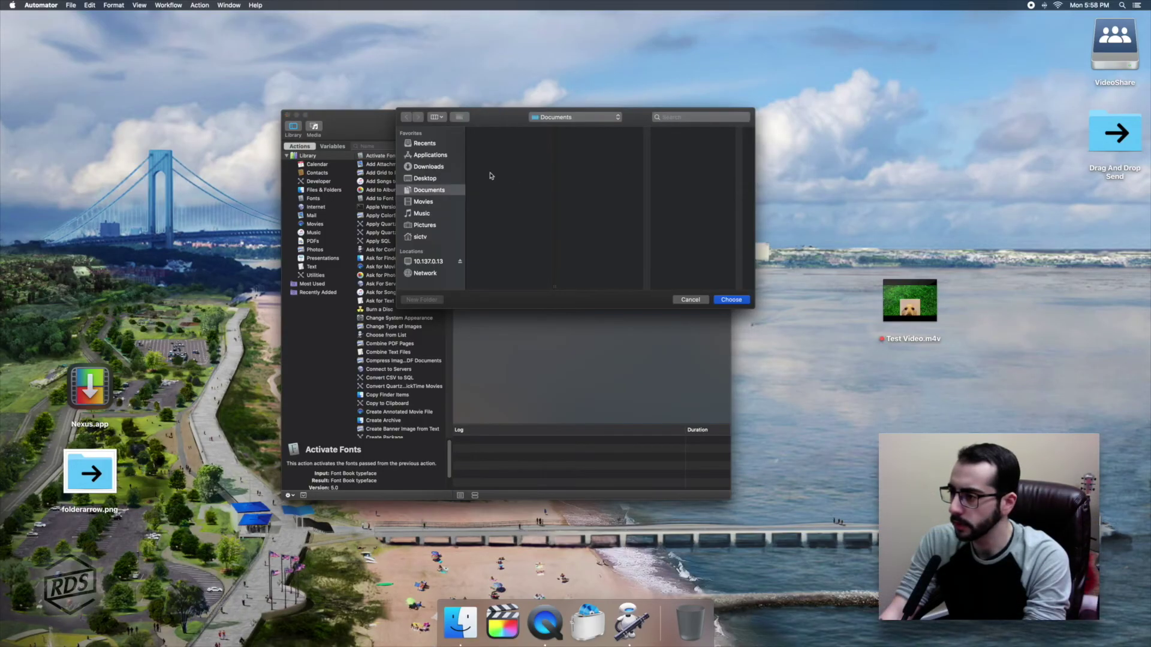
pyautogui.click(426, 176)
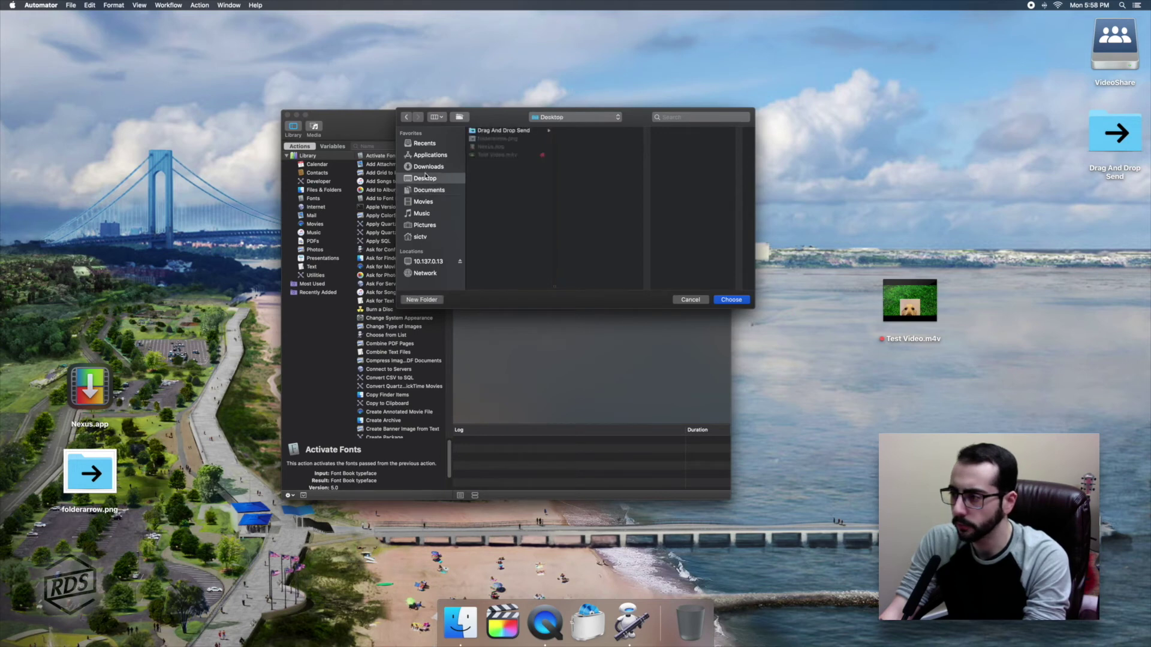
pyautogui.click(497, 132)
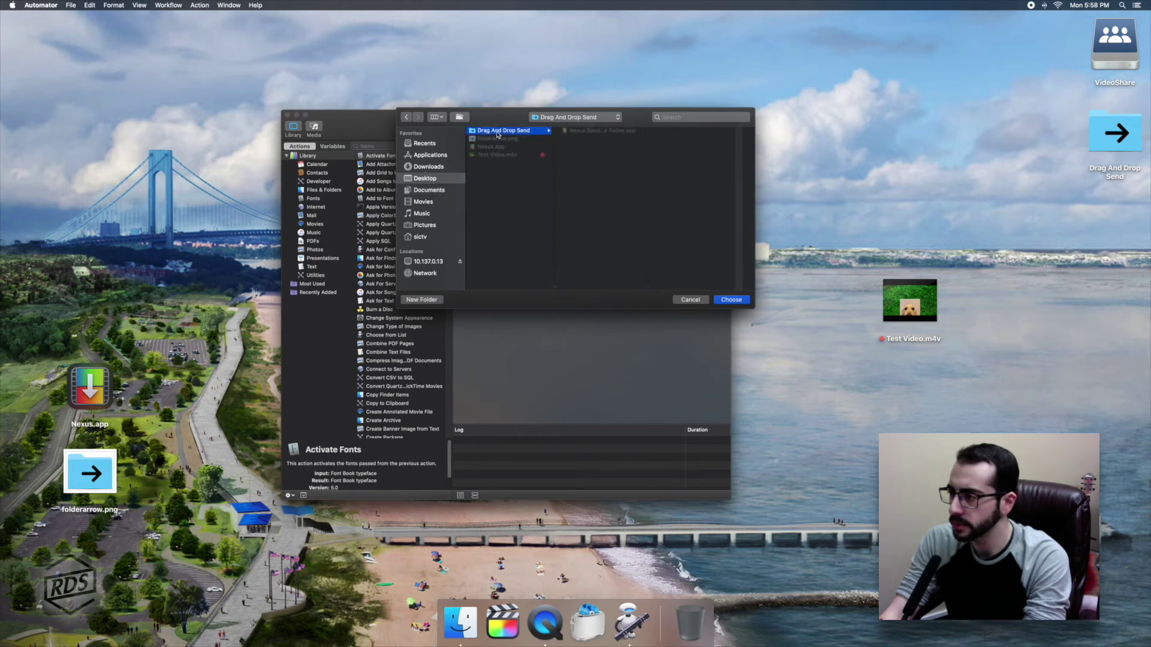
pyautogui.click(736, 302)
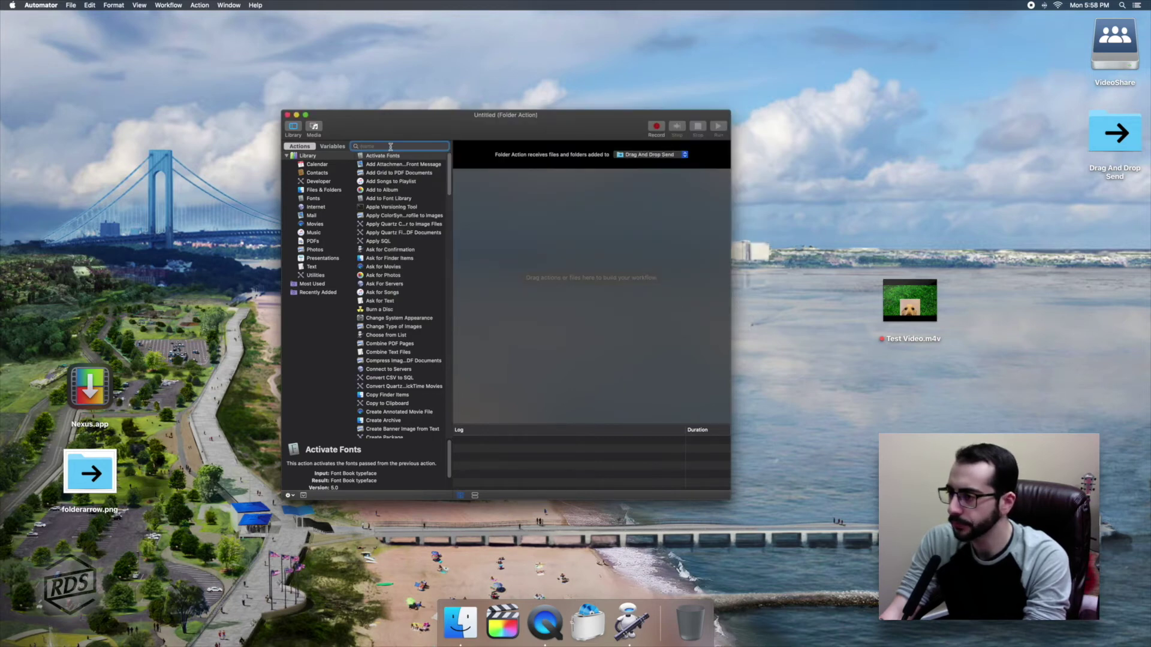
# Search 'open' and drag Open Finder Items into the workflow.
pyautogui.write('open')
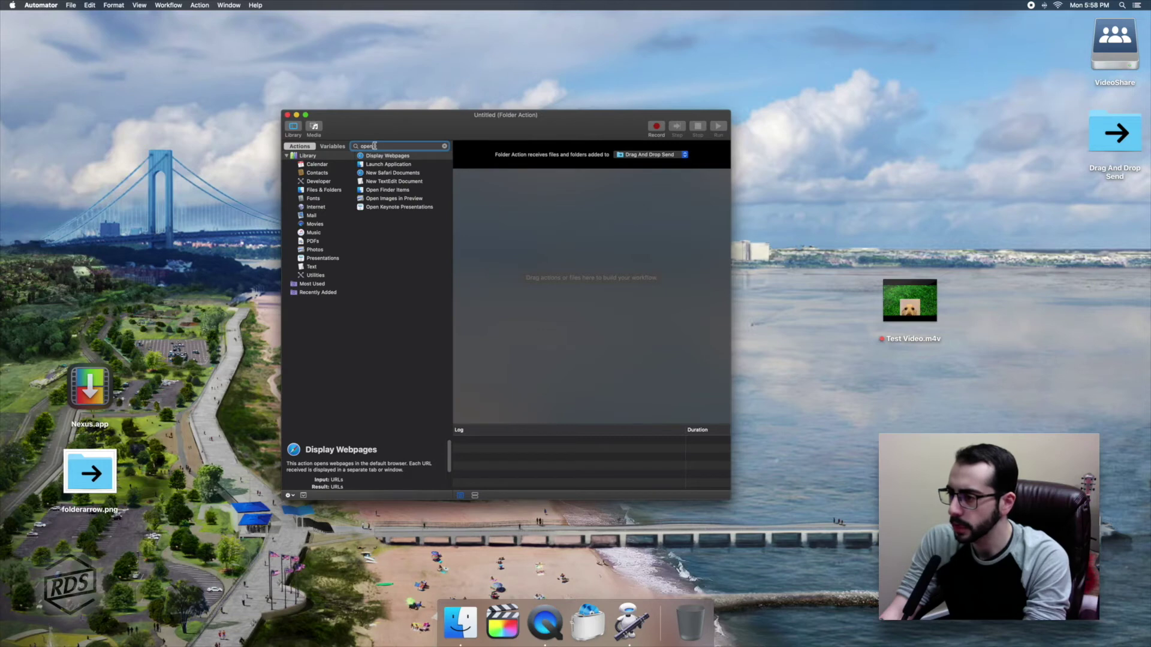
pyautogui.click(386, 191)
pyautogui.moveTo(376, 192); pyautogui.dragTo(540, 207)
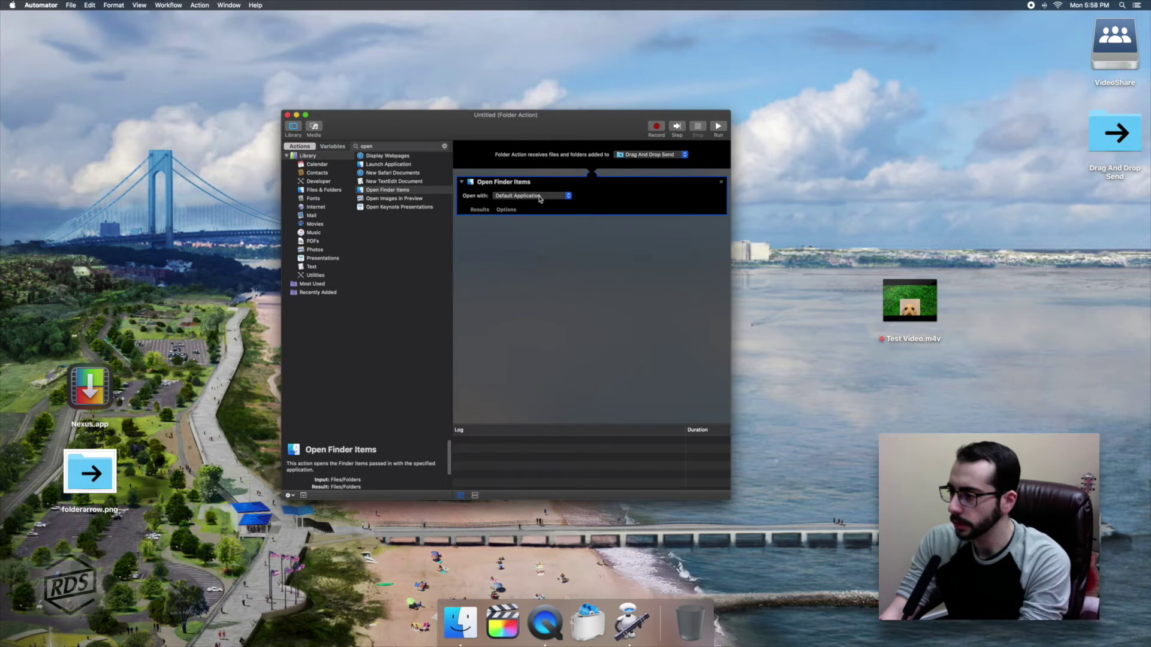
# Set Open with to Desktop/Drag And Drop Send/Nexus Send to Network Folder.app.
pyautogui.click(540, 197)
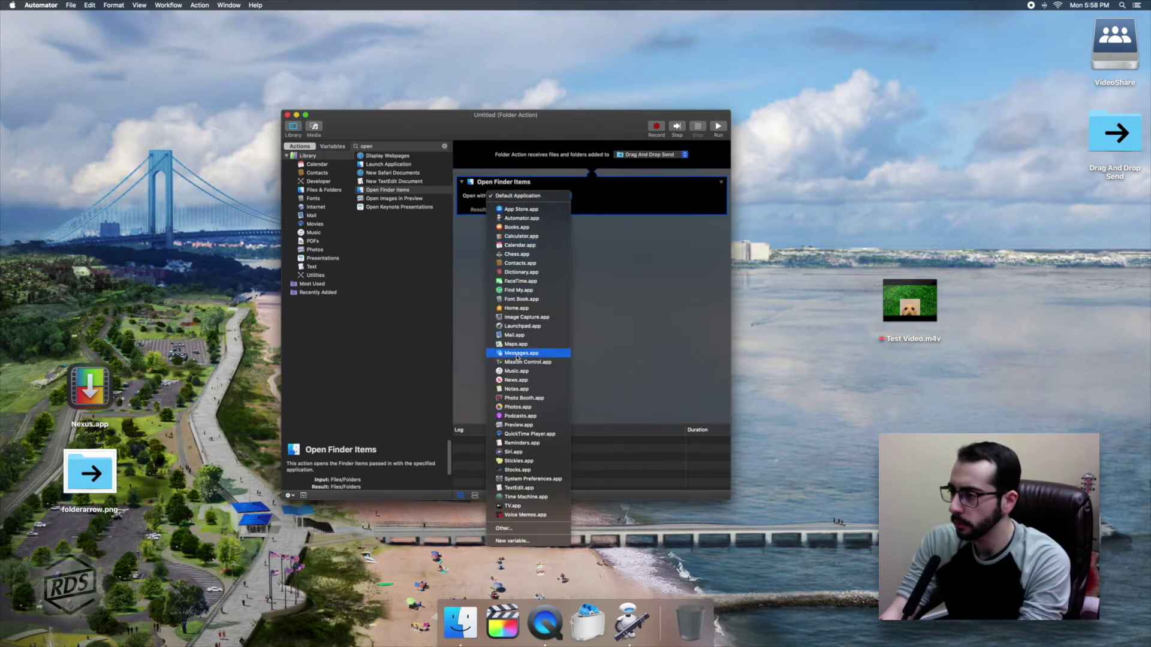
pyautogui.click(513, 529)
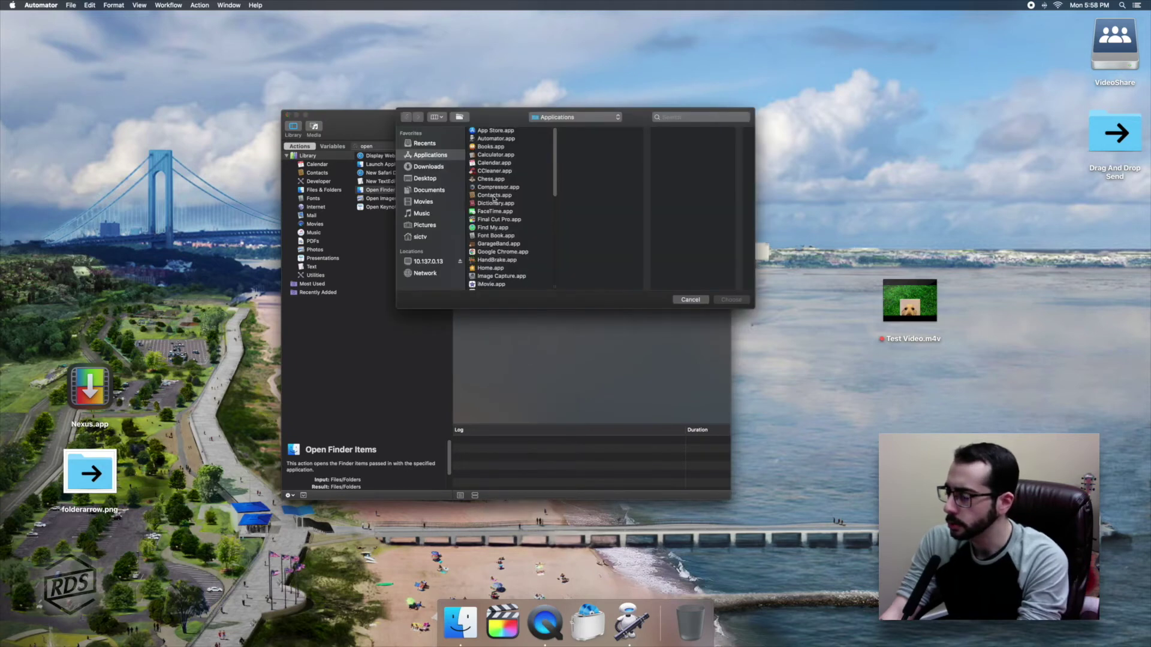
pyautogui.click(427, 178)
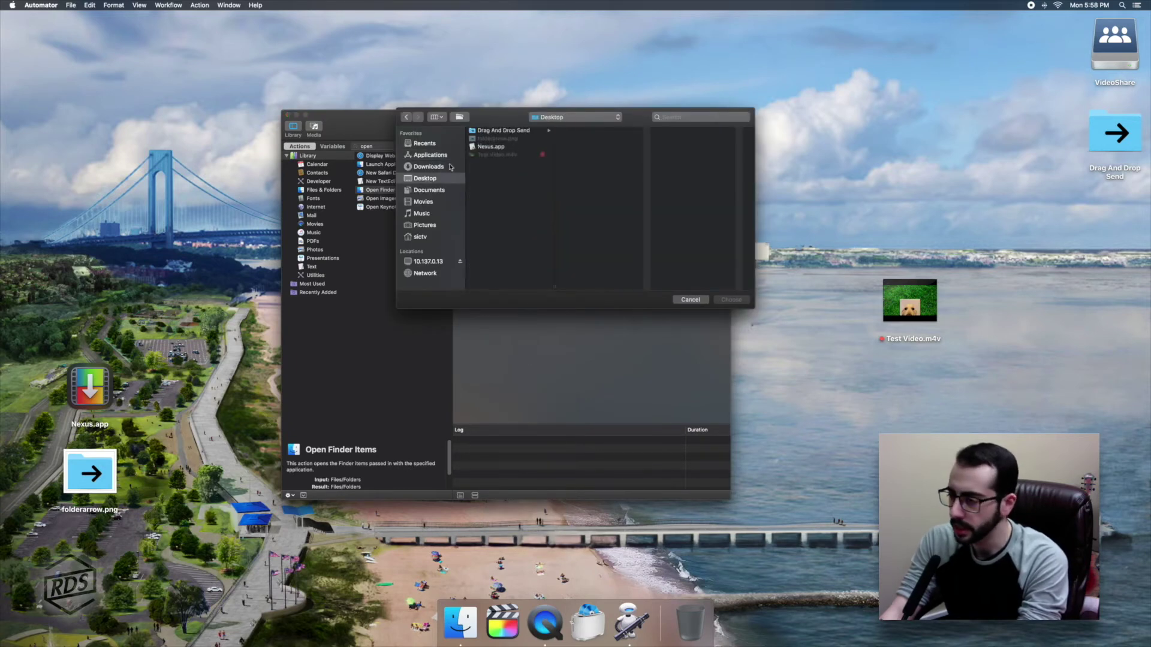
pyautogui.click(501, 131)
pyautogui.click(611, 131)
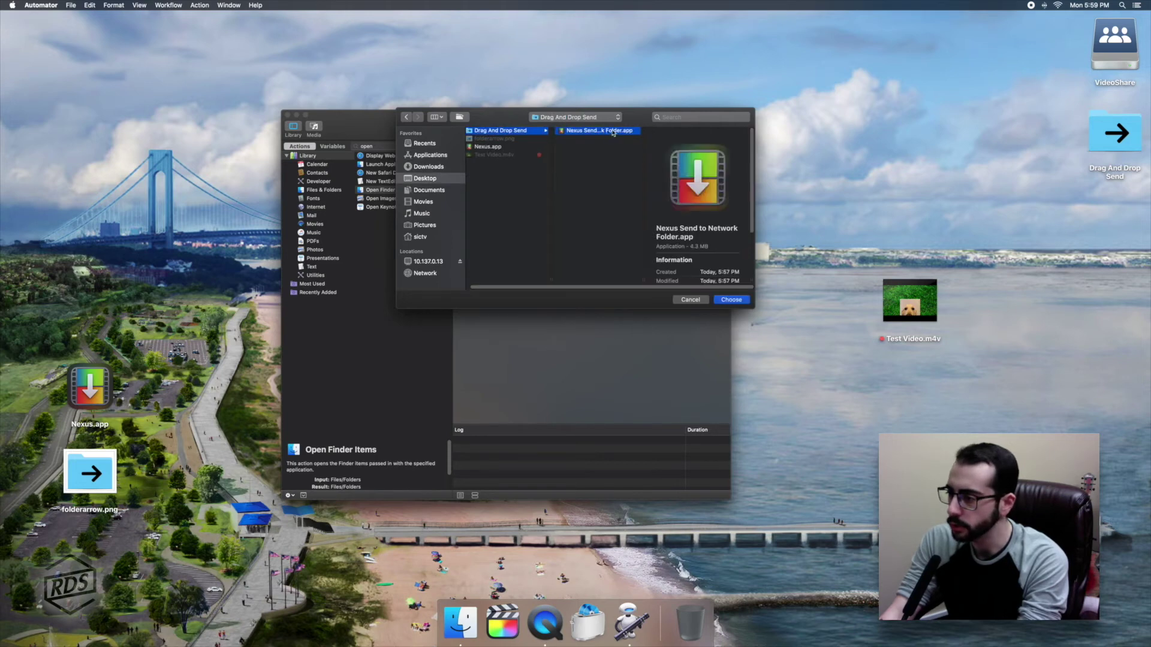
pyautogui.click(732, 302)
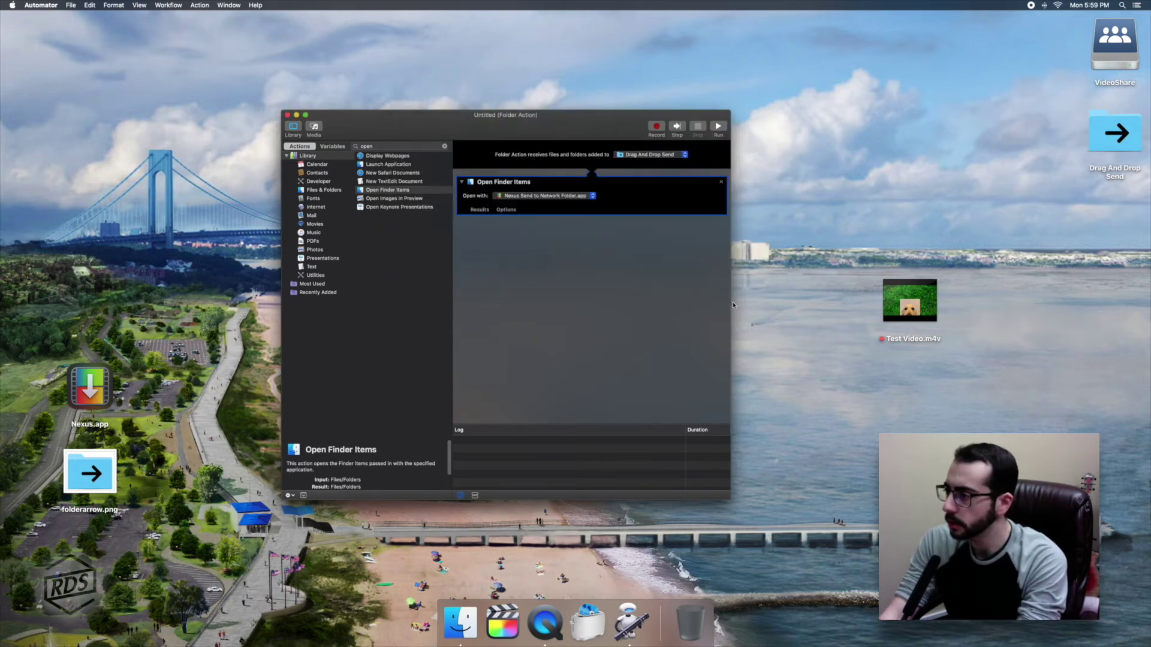
pyautogui.moveTo(582, 121); pyautogui.dragTo(618, 134)
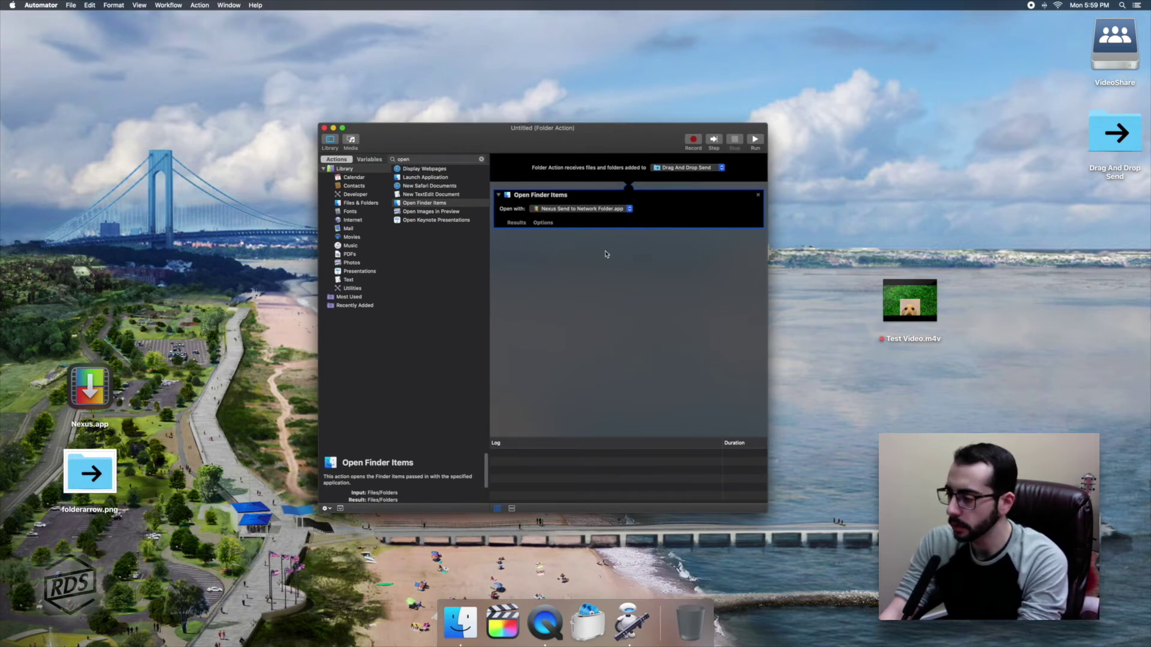
pyautogui.moveTo(582, 144); pyautogui.dragTo(281, 47)
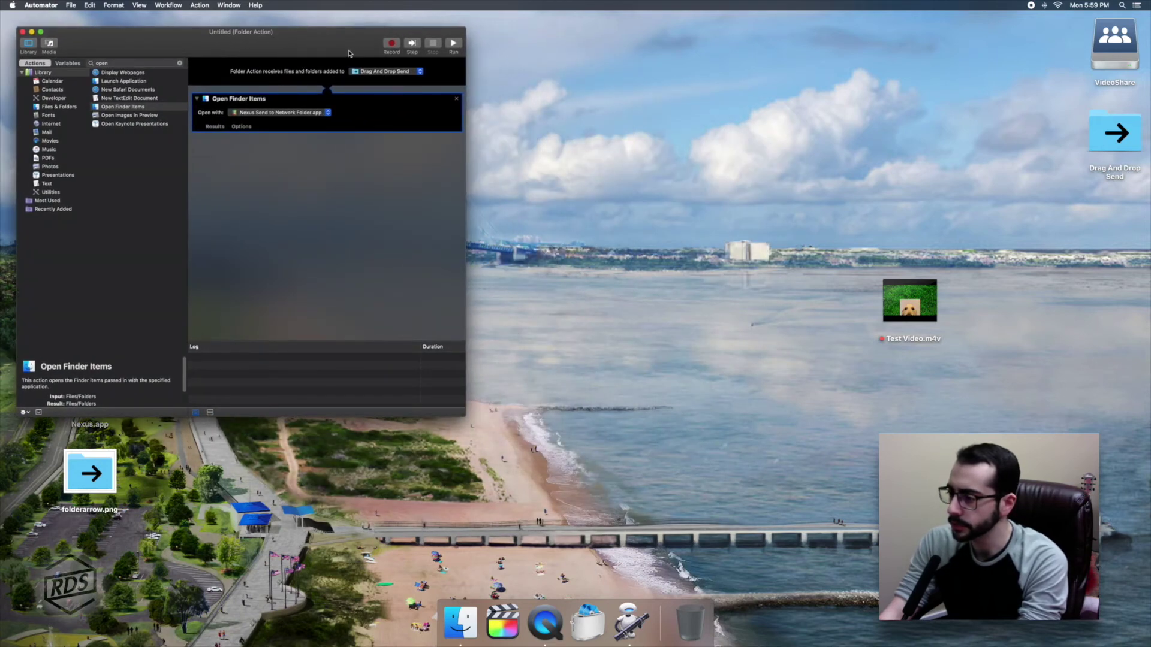
# Launch Folder Actions Setup via Spotlight and tick Enable Folder Actions.
pyautogui.press('super+space')
pyautogui.write('folde')
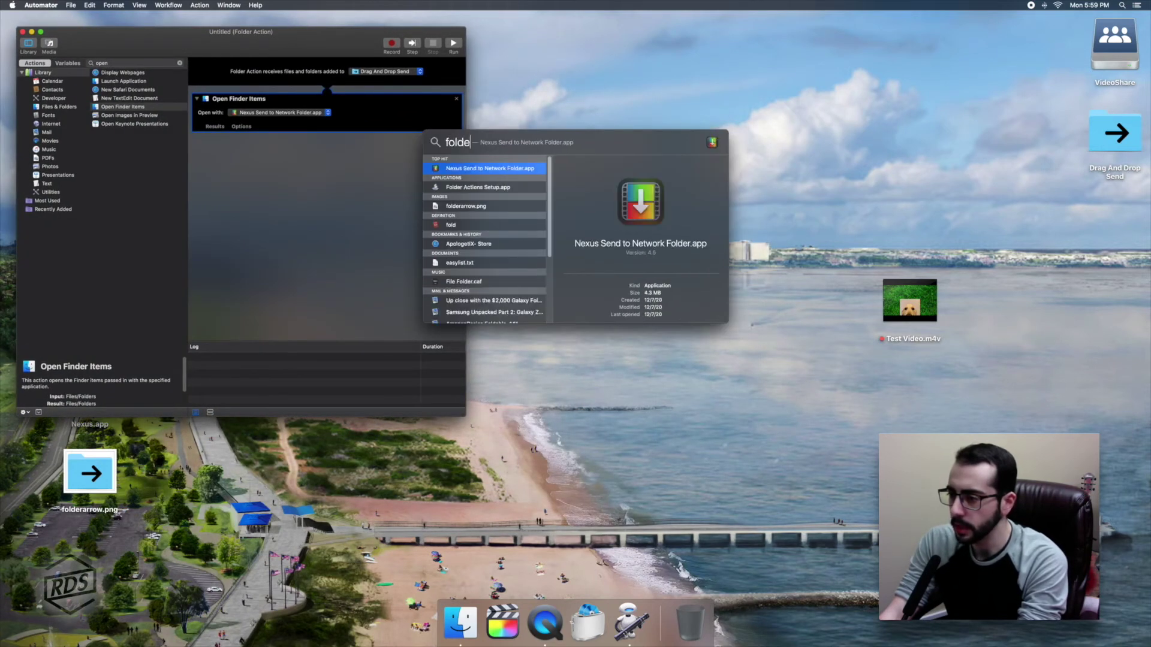
pyautogui.write('r')
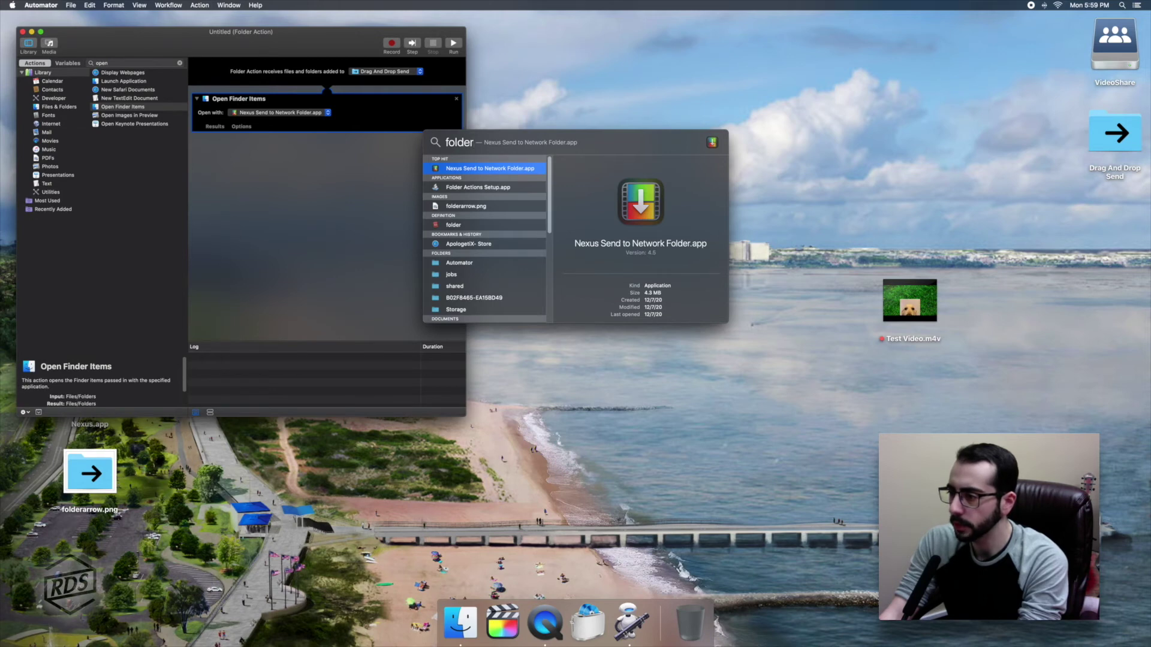
pyautogui.click(478, 189)
pyautogui.press('Return')
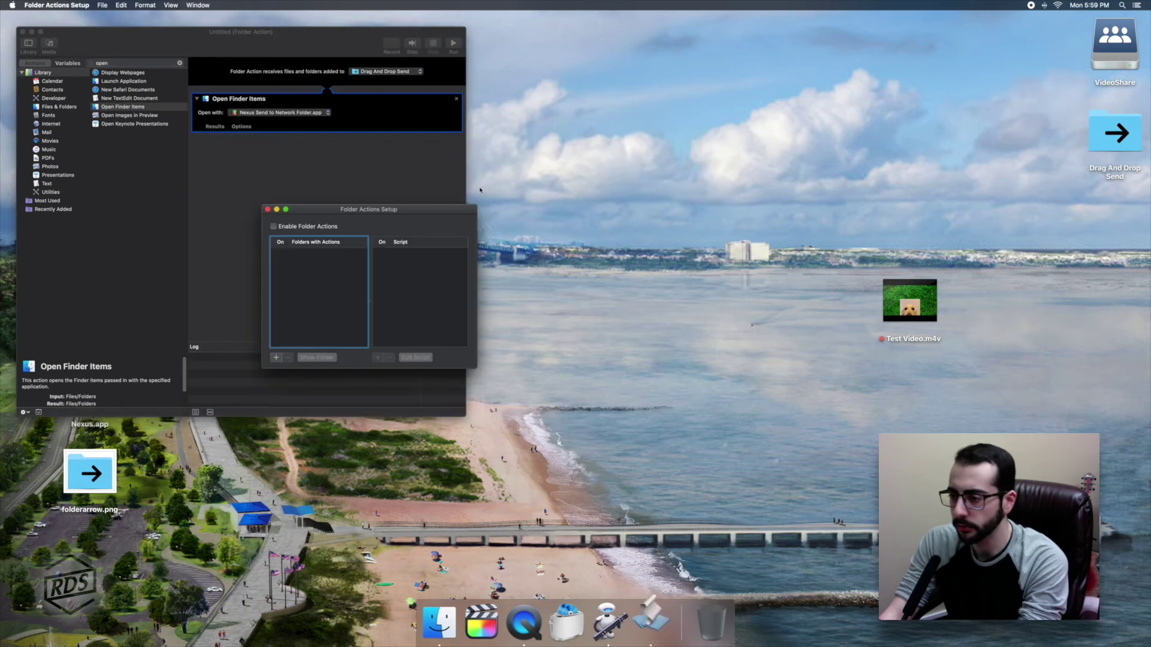
pyautogui.click(273, 226)
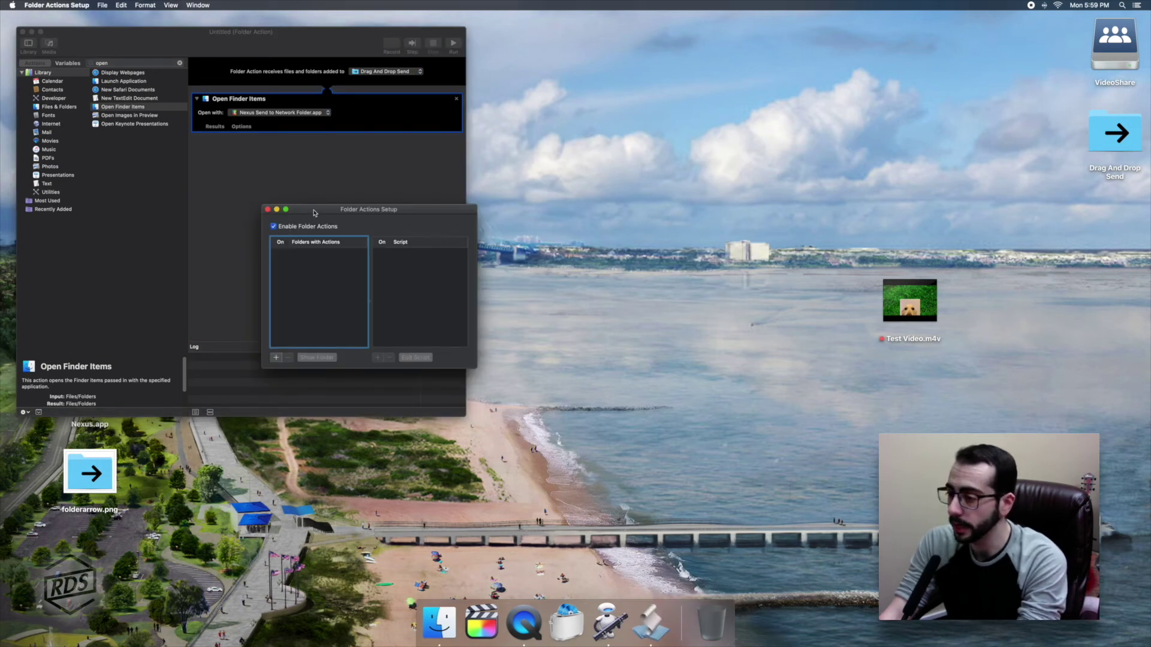
pyautogui.moveTo(312, 212); pyautogui.dragTo(183, 451)
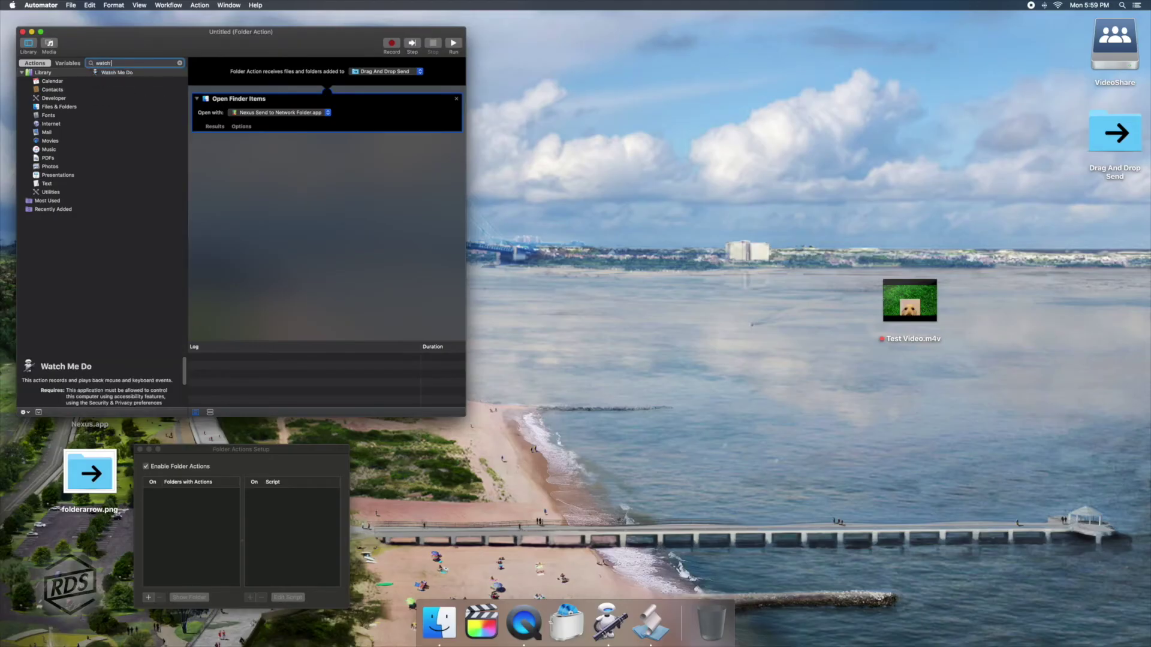
# Search 'watch' and place Watch Me Do below Open Finder Items.
pyautogui.write('a')
pyautogui.press('BackSpace')
pyautogui.press('BackSpace')
pyautogui.moveTo(115, 73); pyautogui.dragTo(301, 181)
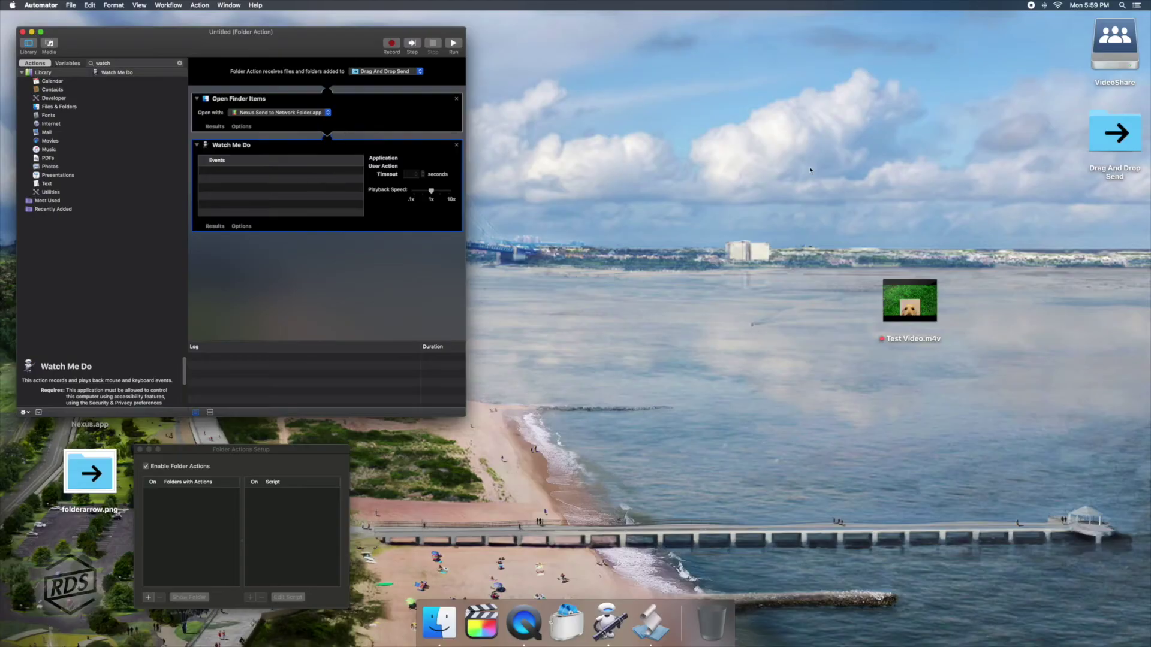
# Drop Test Video.m4v into Drag And Drop Send and allow Compressor Desktop access.
pyautogui.moveTo(909, 300); pyautogui.dragTo(1086, 150)
pyautogui.doubleClick(1115, 134)
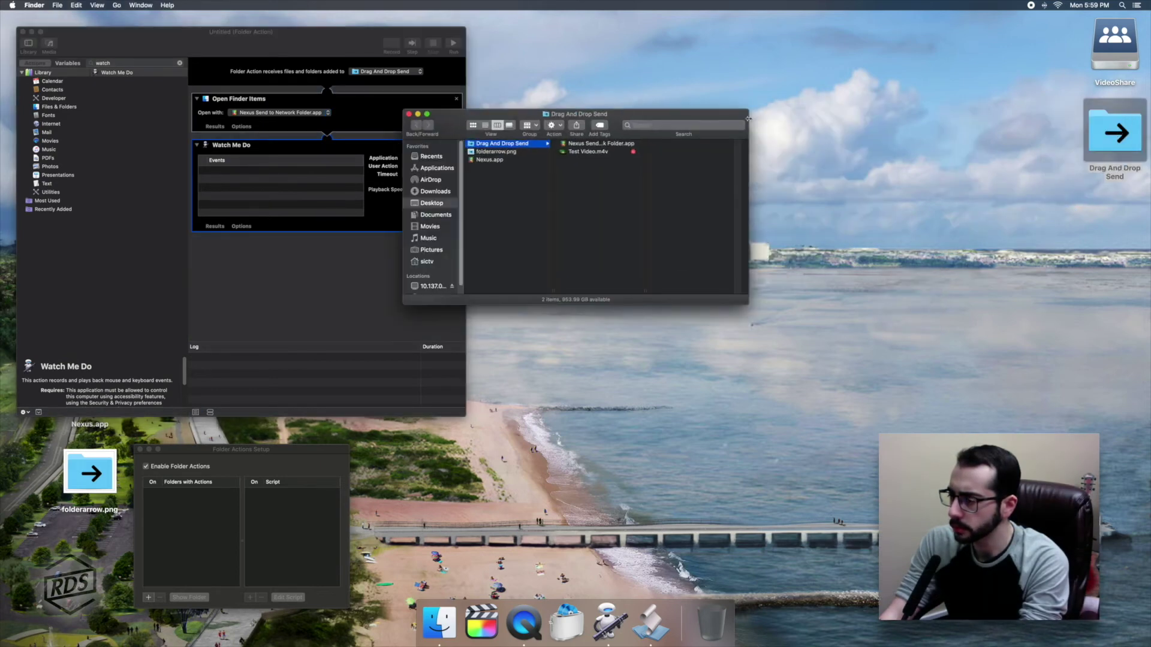
pyautogui.moveTo(703, 113); pyautogui.dragTo(1104, 307)
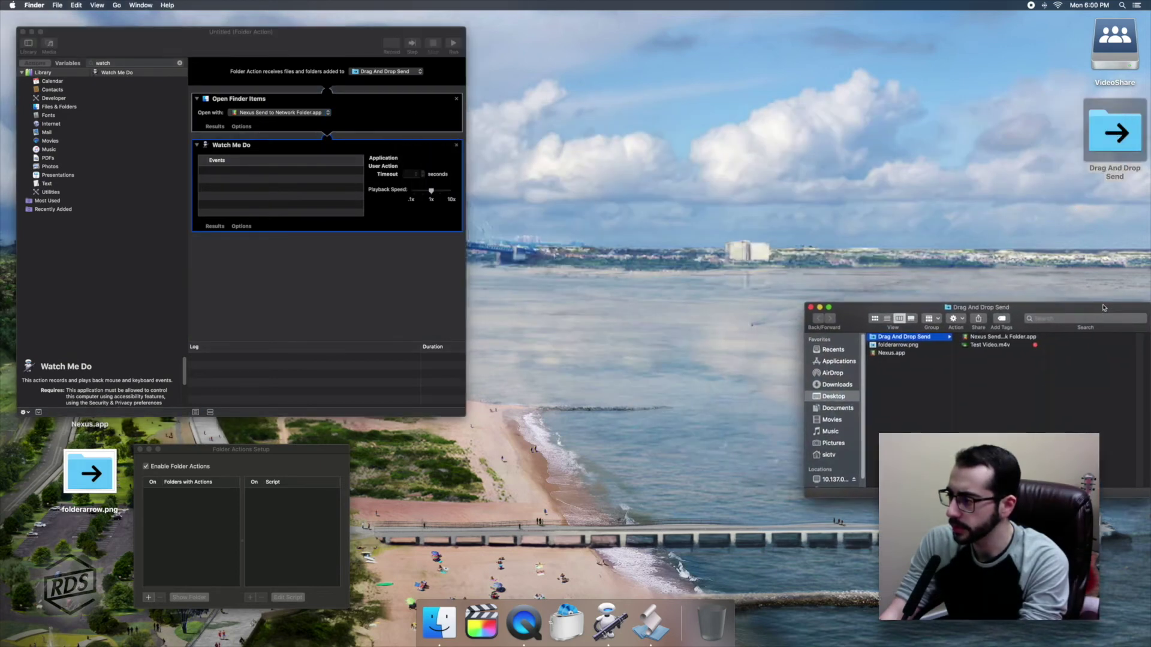
pyautogui.click(975, 346)
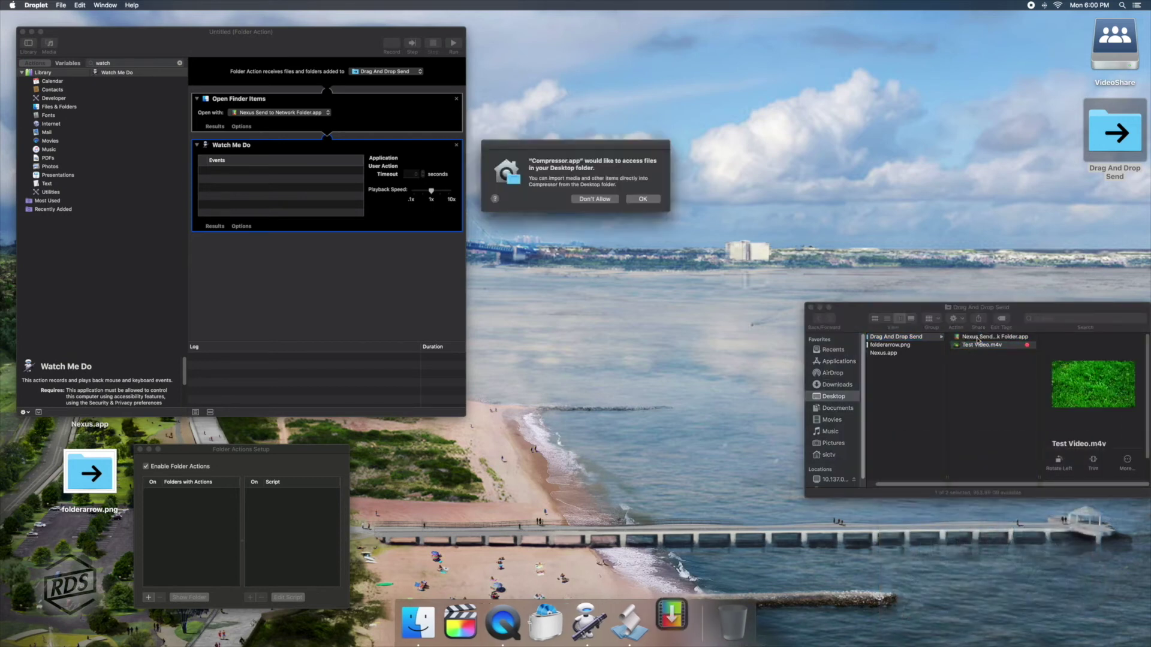
pyautogui.click(654, 204)
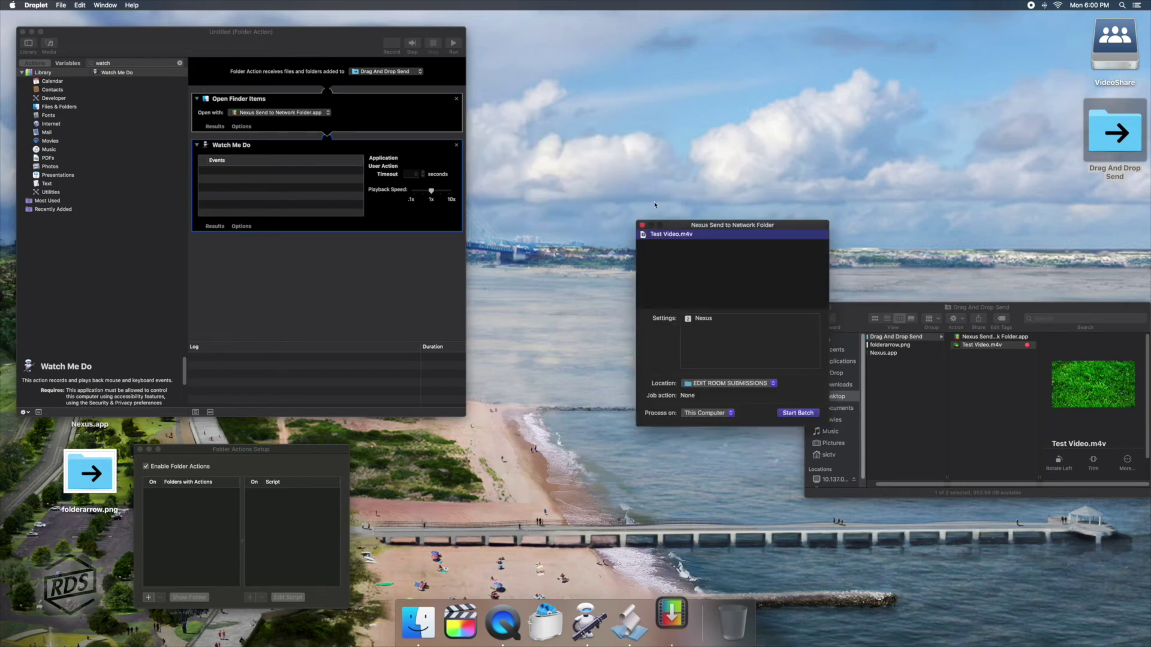
pyautogui.moveTo(698, 225); pyautogui.dragTo(604, 185)
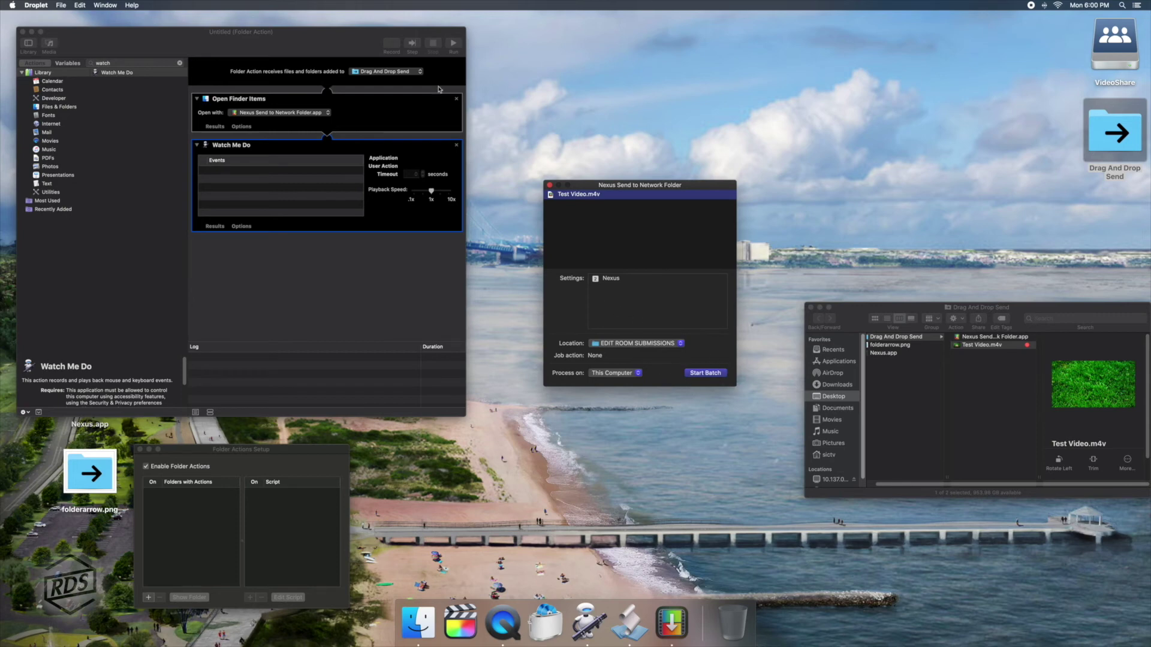
# Start recording, then unlock Privacy > Accessibility to allow Automator control.
pyautogui.click(391, 44)
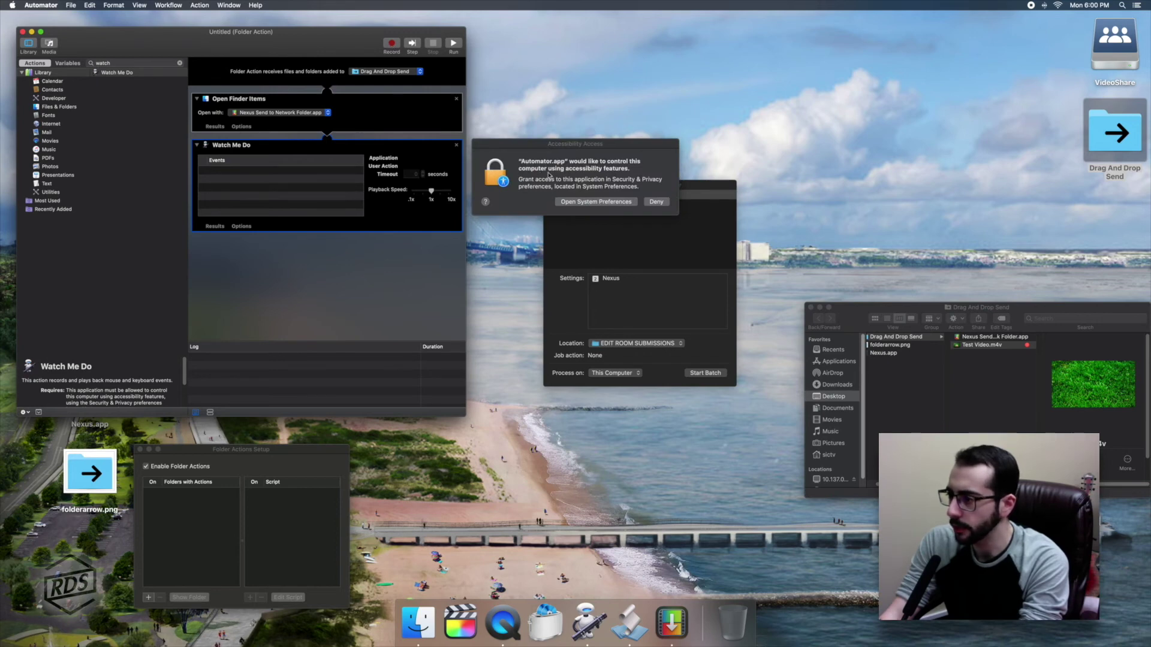
pyautogui.click(575, 200)
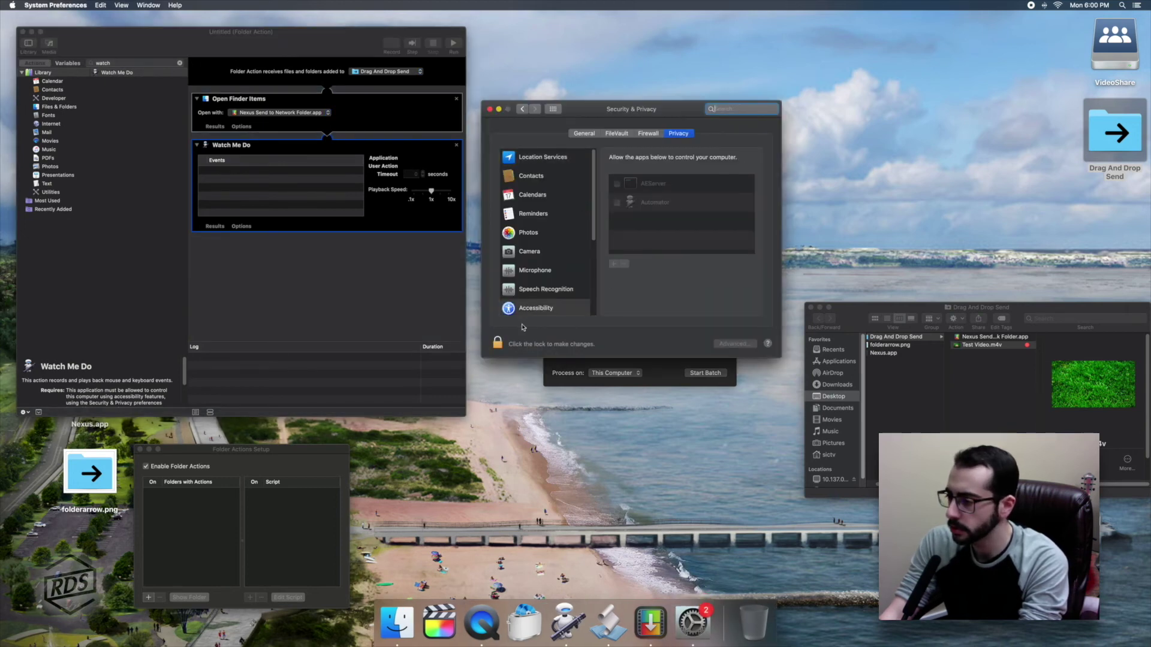
pyautogui.click(498, 344)
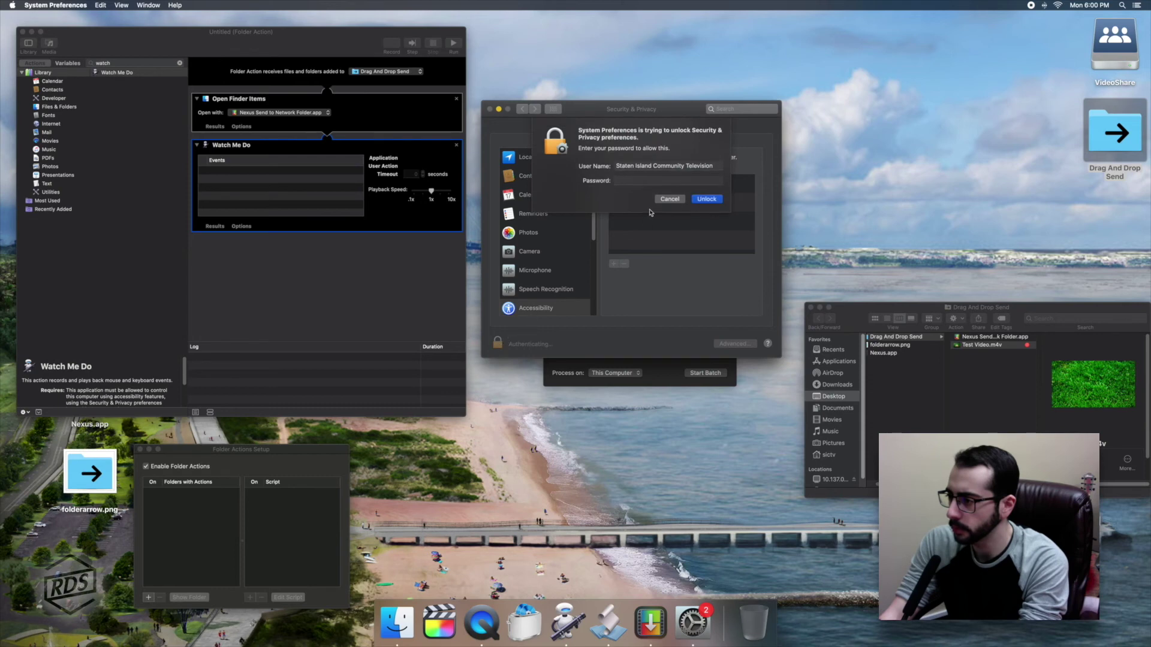
pyautogui.press('Return')
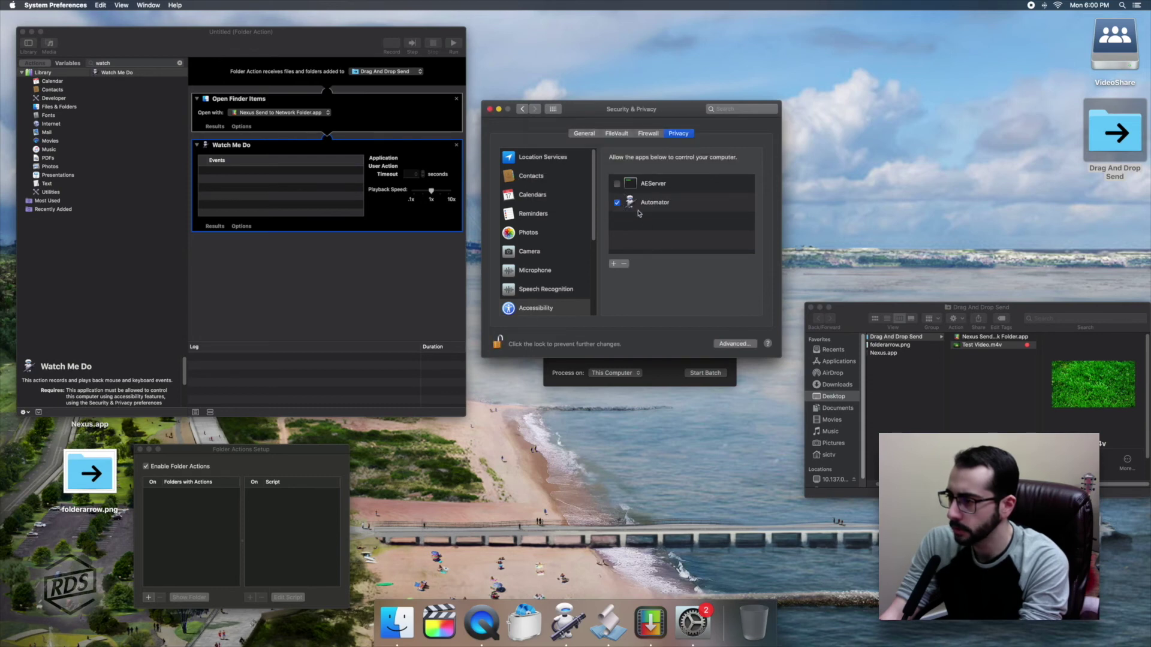
# Lock privacy settings and record a click on the droplet's Start Batch button.
pyautogui.click(498, 345)
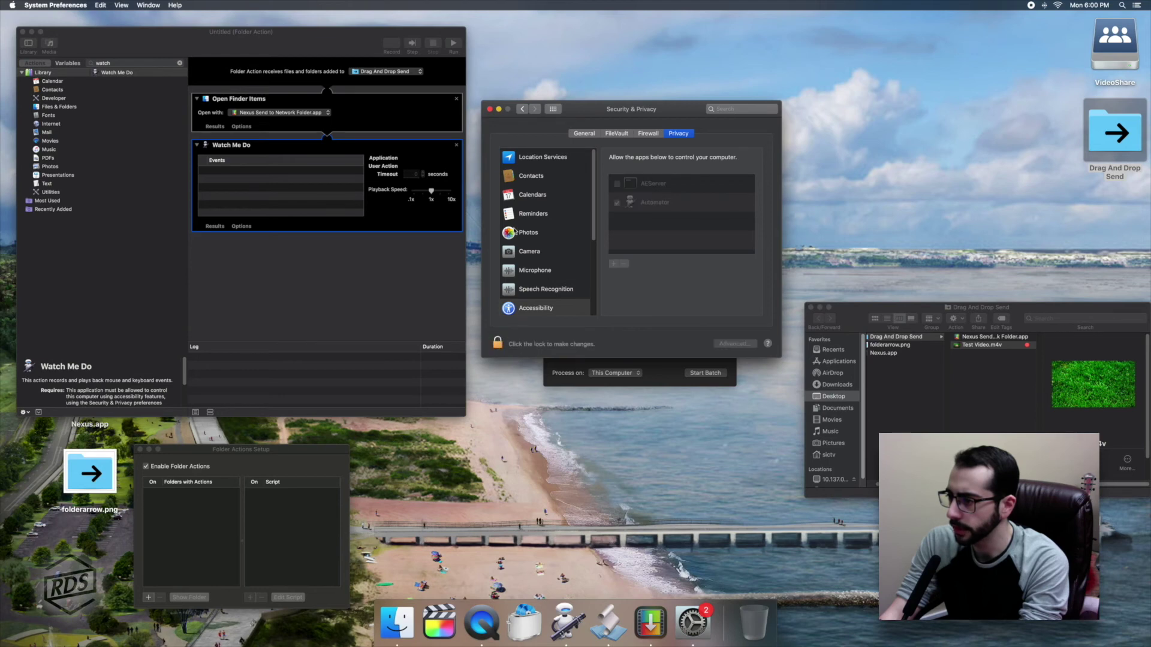
pyautogui.click(491, 109)
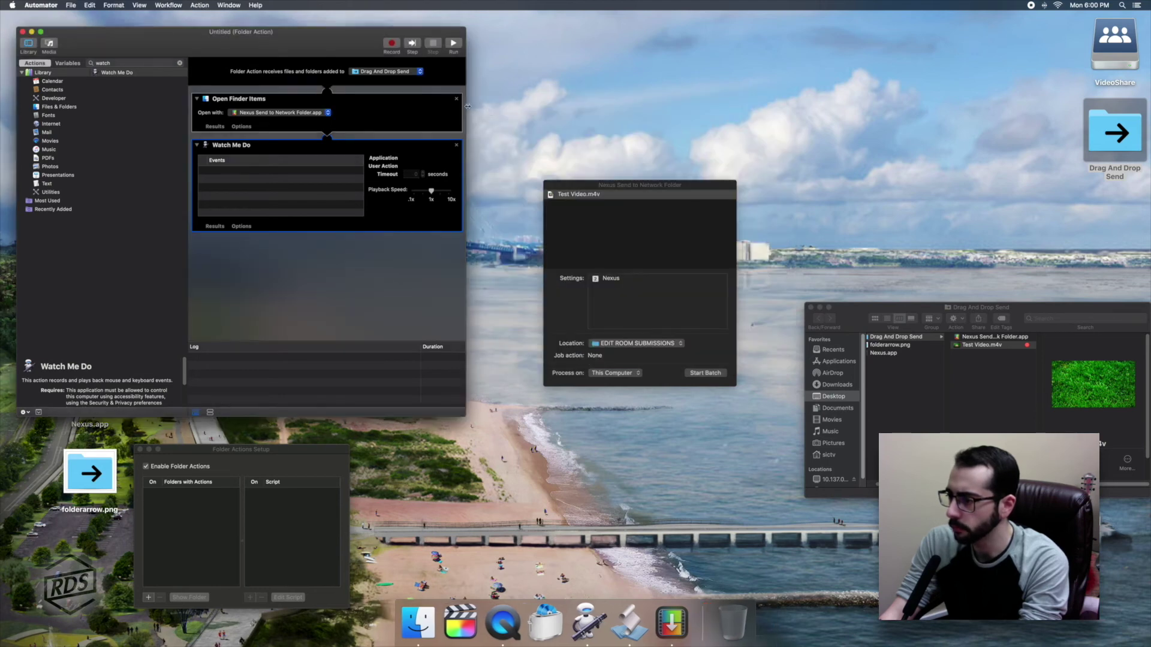
pyautogui.click(392, 44)
pyautogui.click(705, 376)
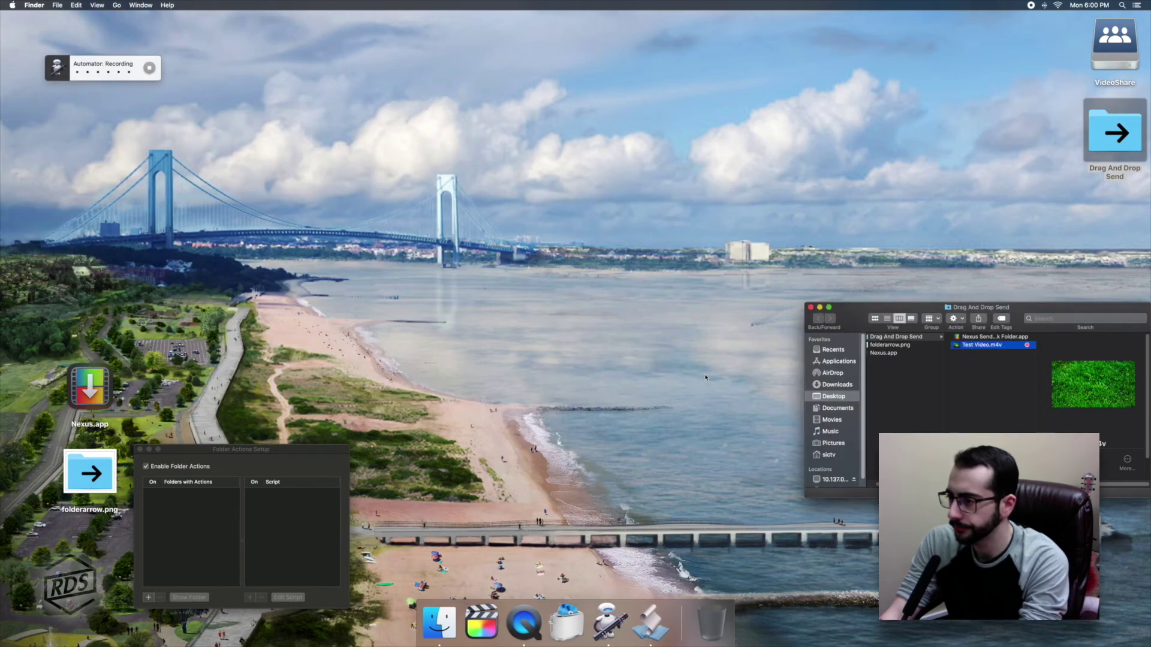
pyautogui.click(149, 68)
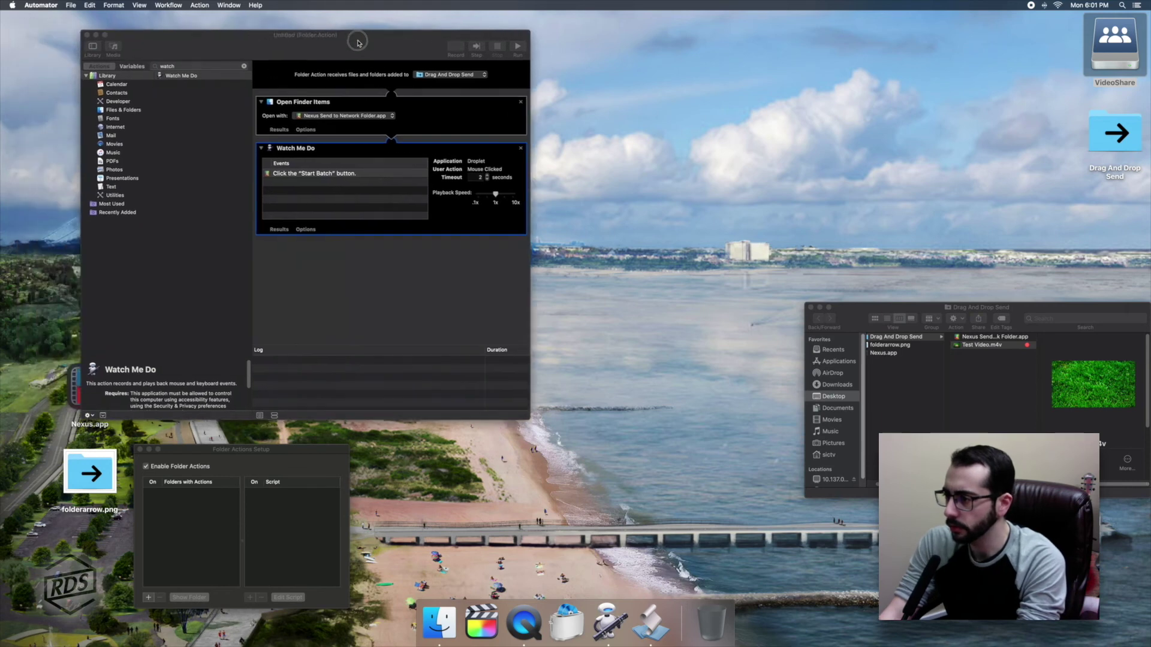
pyautogui.moveTo(357, 42); pyautogui.dragTo(594, 67)
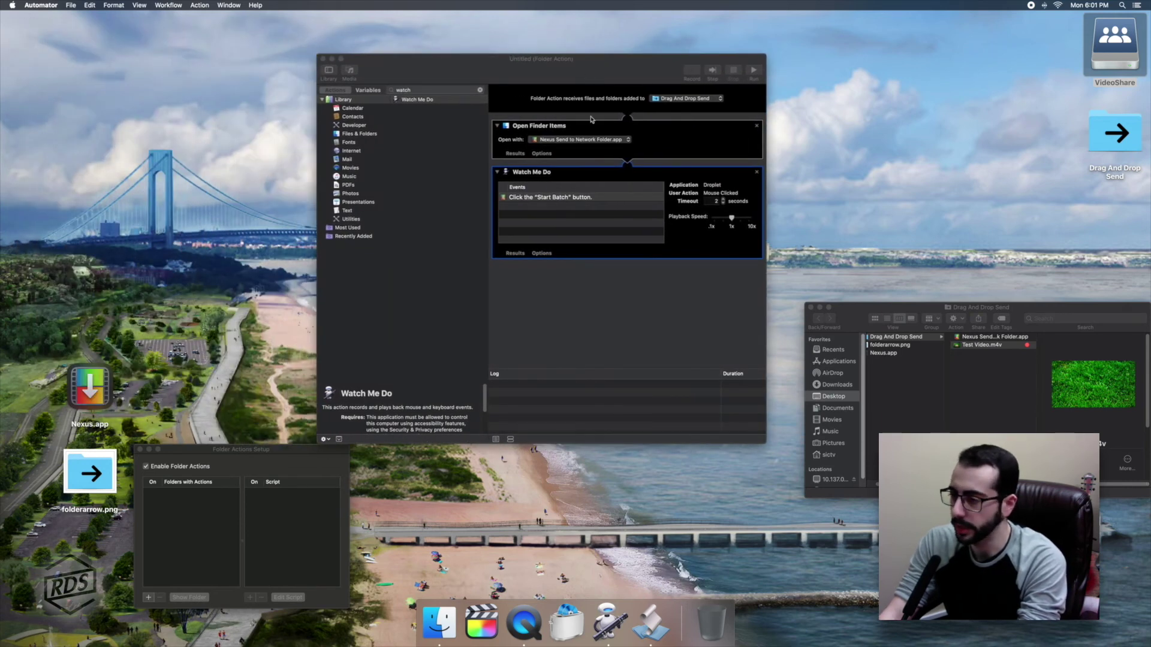
pyautogui.moveTo(455, 60); pyautogui.dragTo(453, 60)
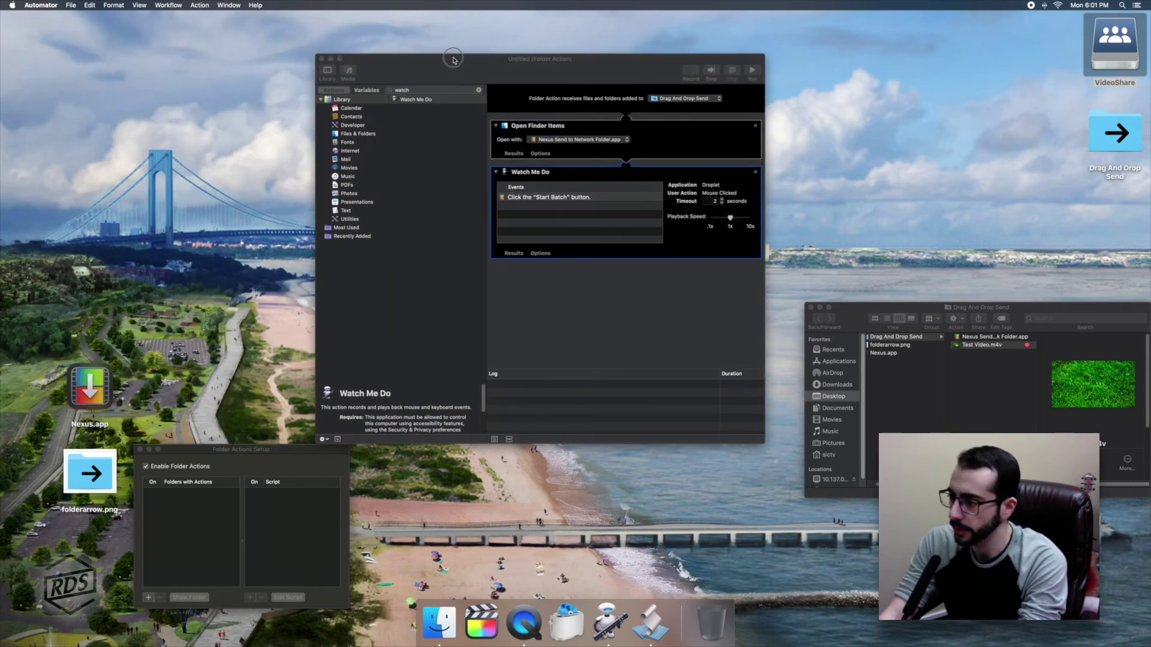
# Save the workflow as 'Edit Room 1 Folder Action', allow Desktop access, and close it.
pyautogui.click(70, 6)
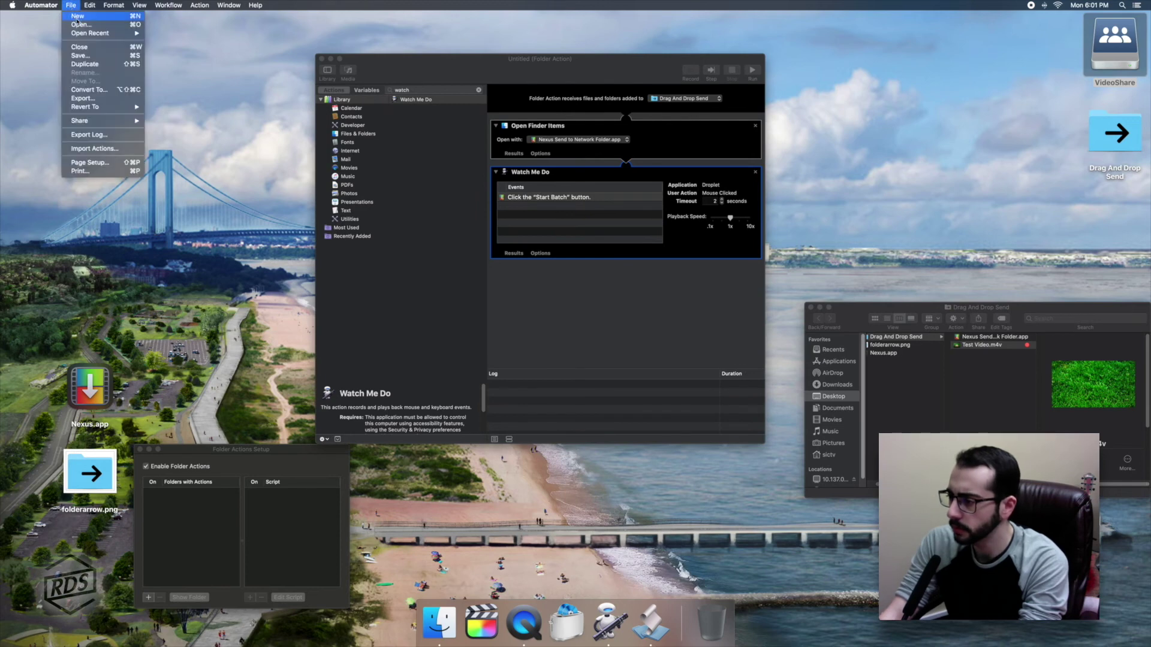
pyautogui.click(80, 55)
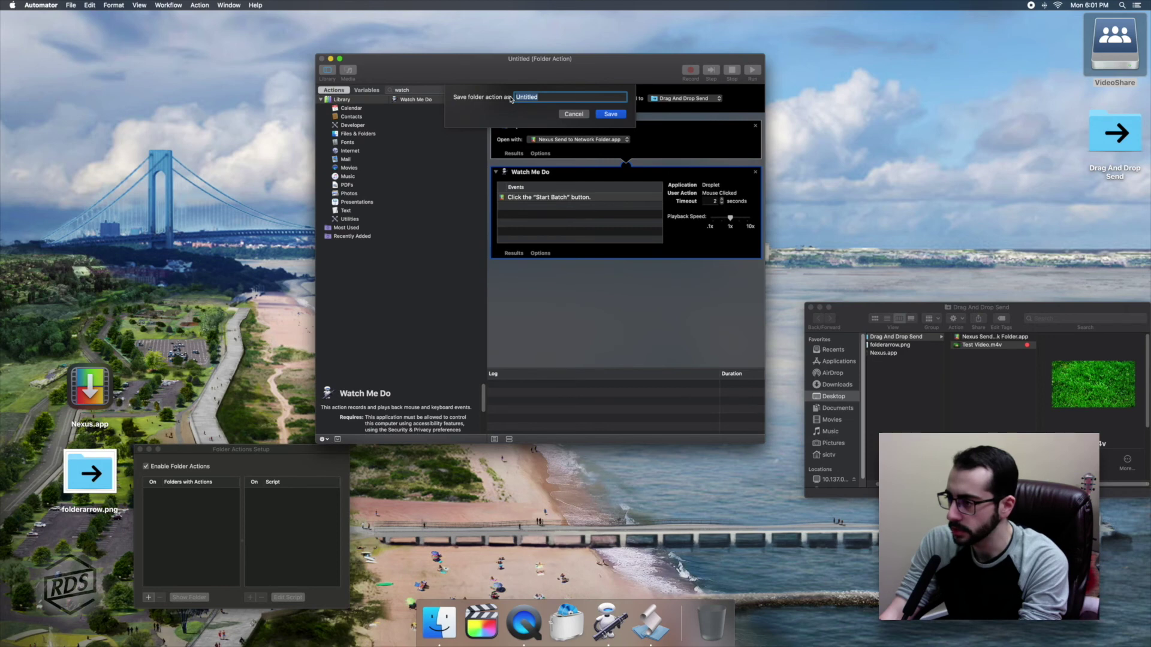
pyautogui.write('Edit Ro')
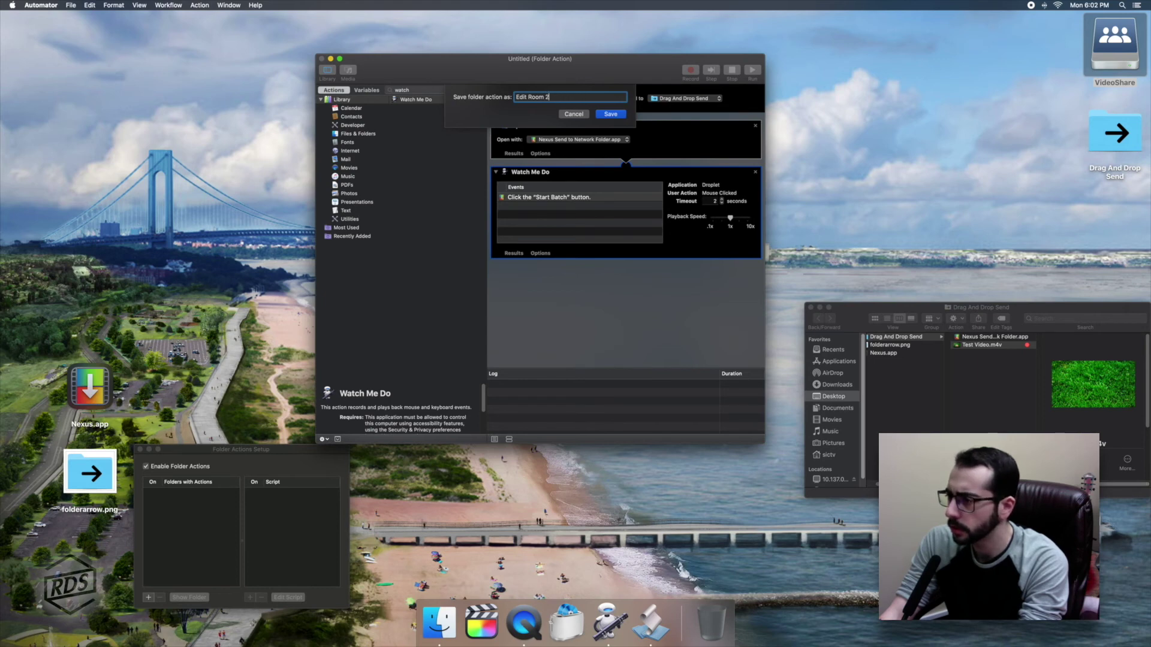
pyautogui.write('om 1 Folder Action')
pyautogui.press('Return')
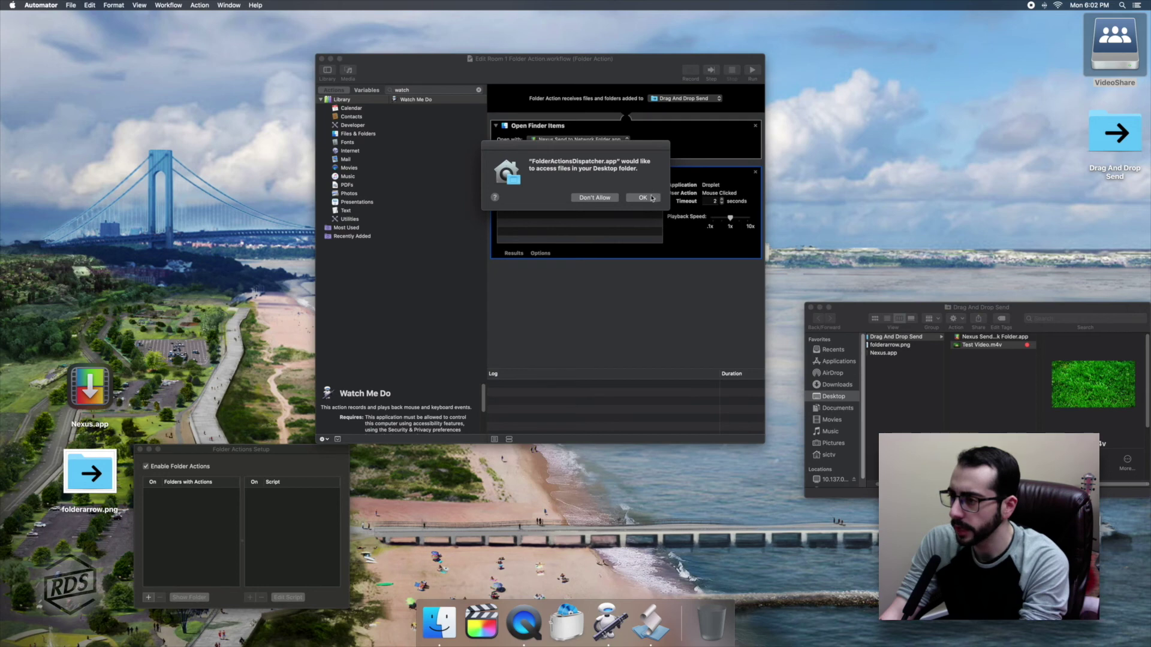
pyautogui.click(652, 199)
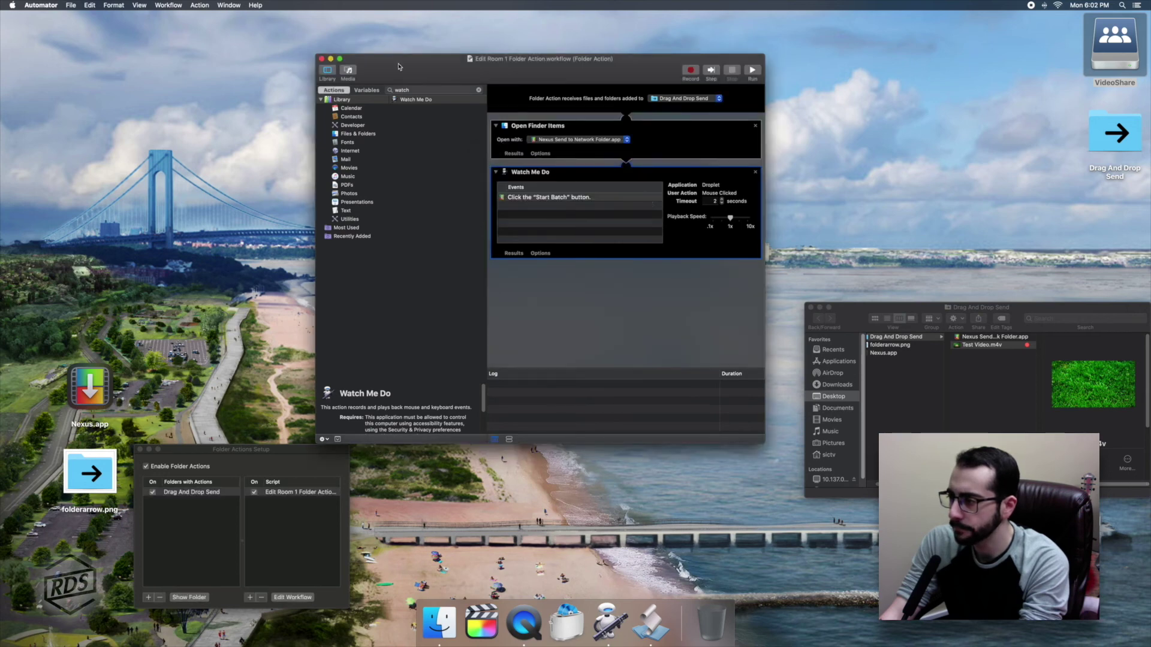
pyautogui.click(321, 59)
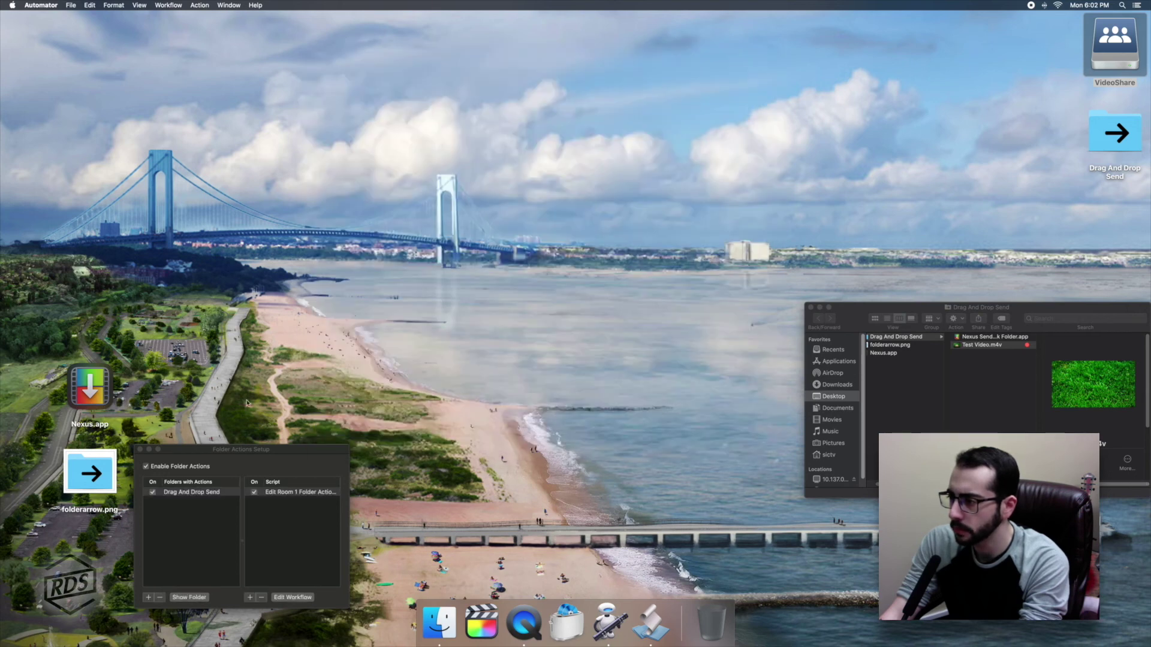
pyautogui.moveTo(238, 449); pyautogui.dragTo(319, 132)
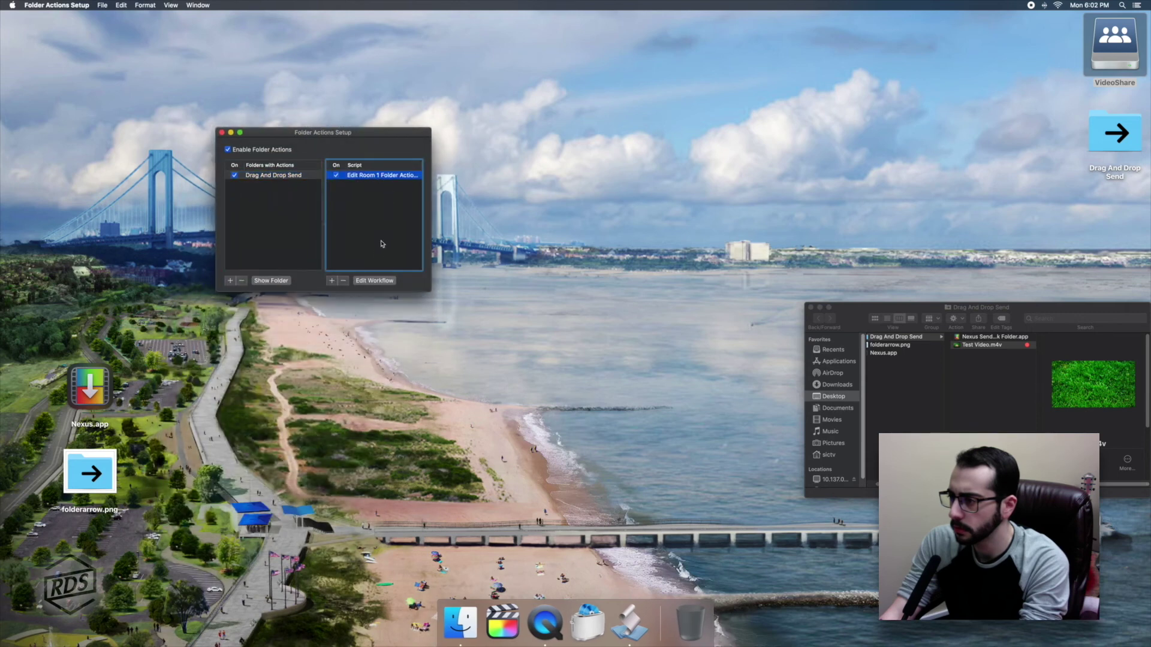
# Quit Folder Actions Setup, close the folder window, and launch System Preferences.
pyautogui.press('super+q')
pyautogui.click(809, 308)
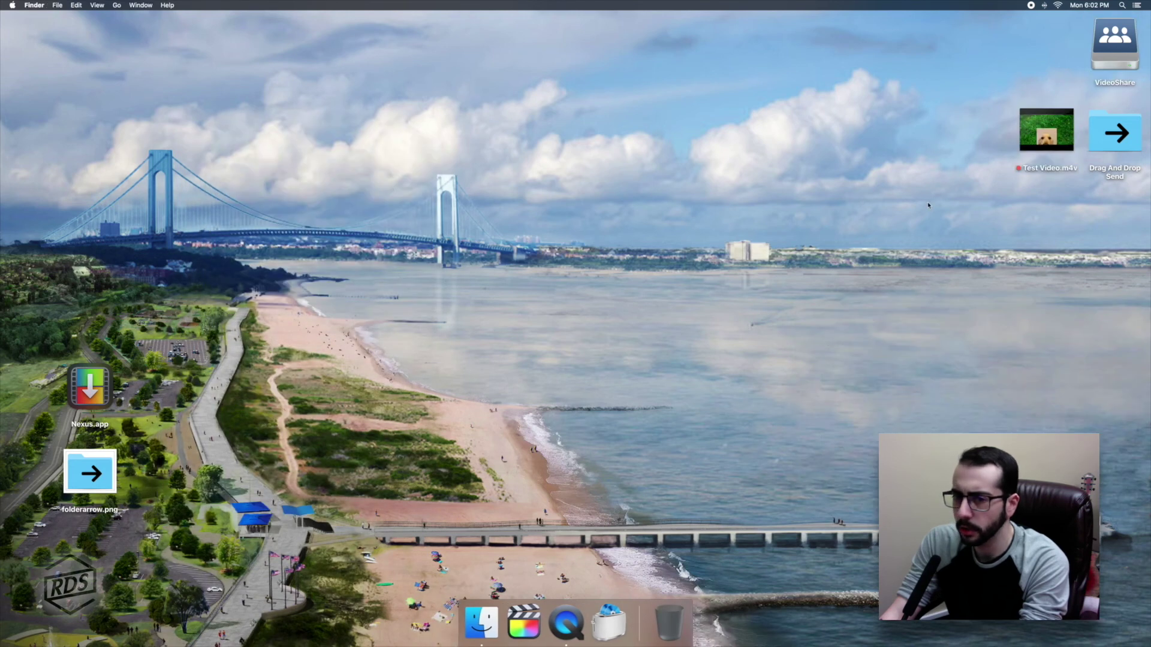
pyautogui.click(1121, 5)
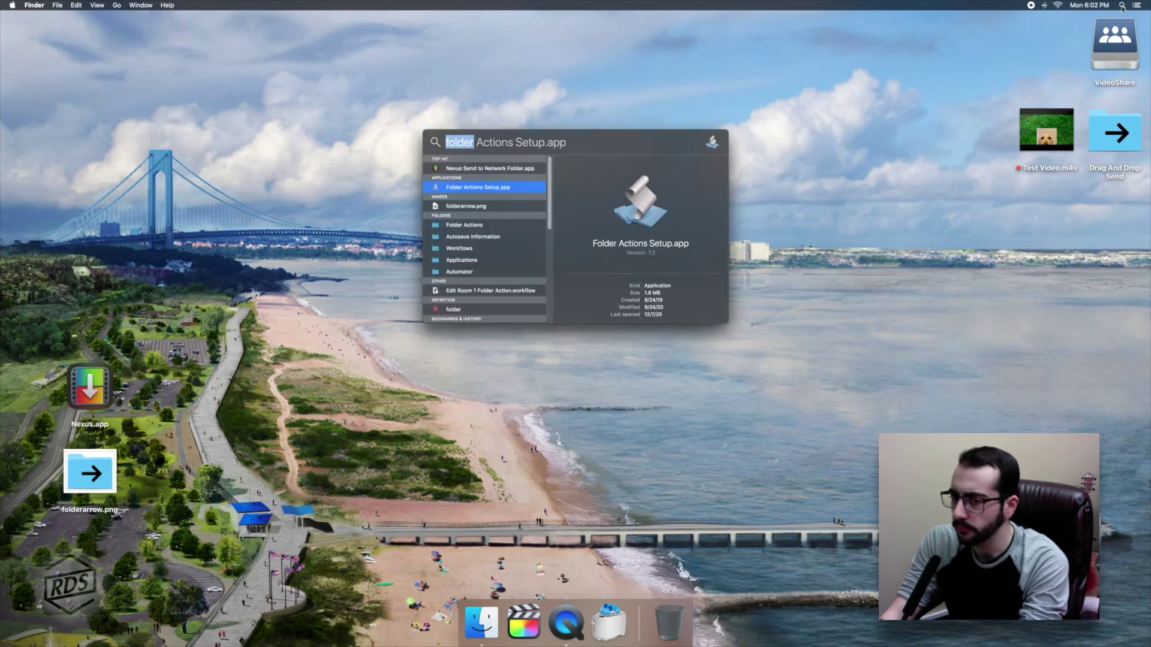
pyautogui.write('prefer')
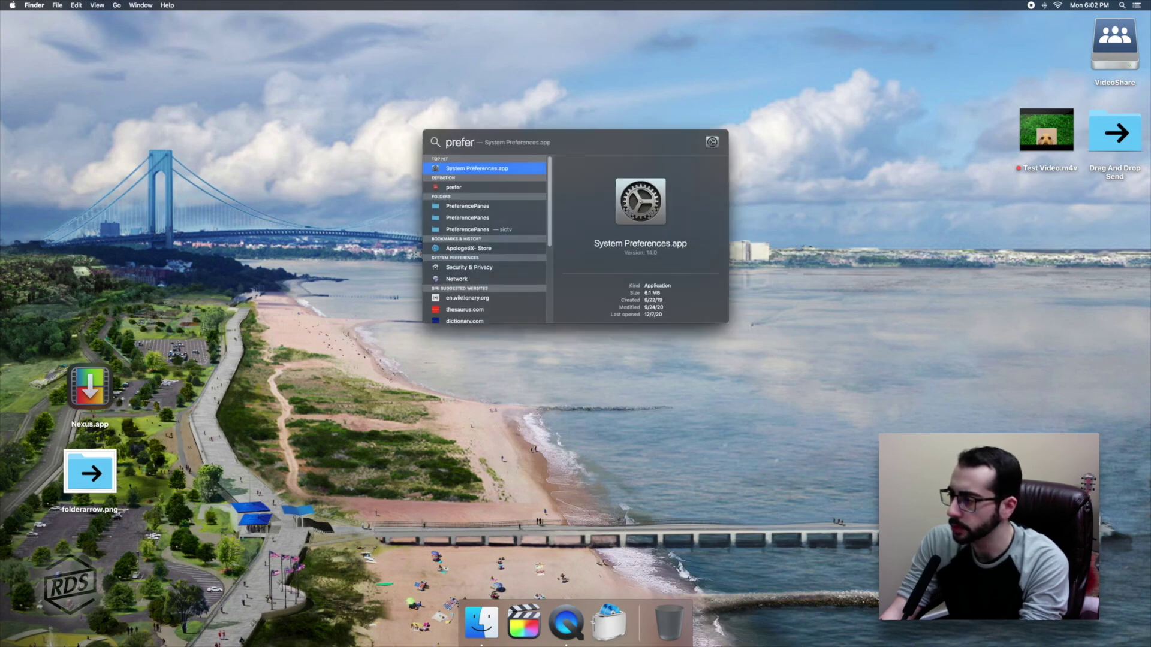
pyautogui.press('Return')
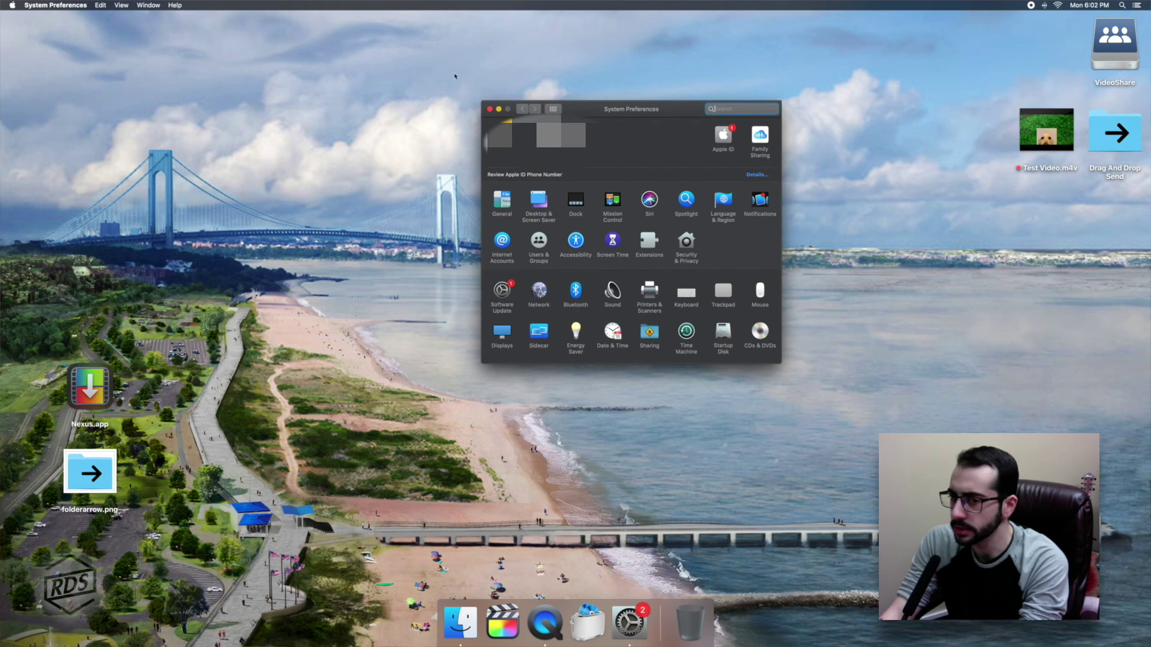
pyautogui.moveTo(600, 108); pyautogui.dragTo(171, 63)
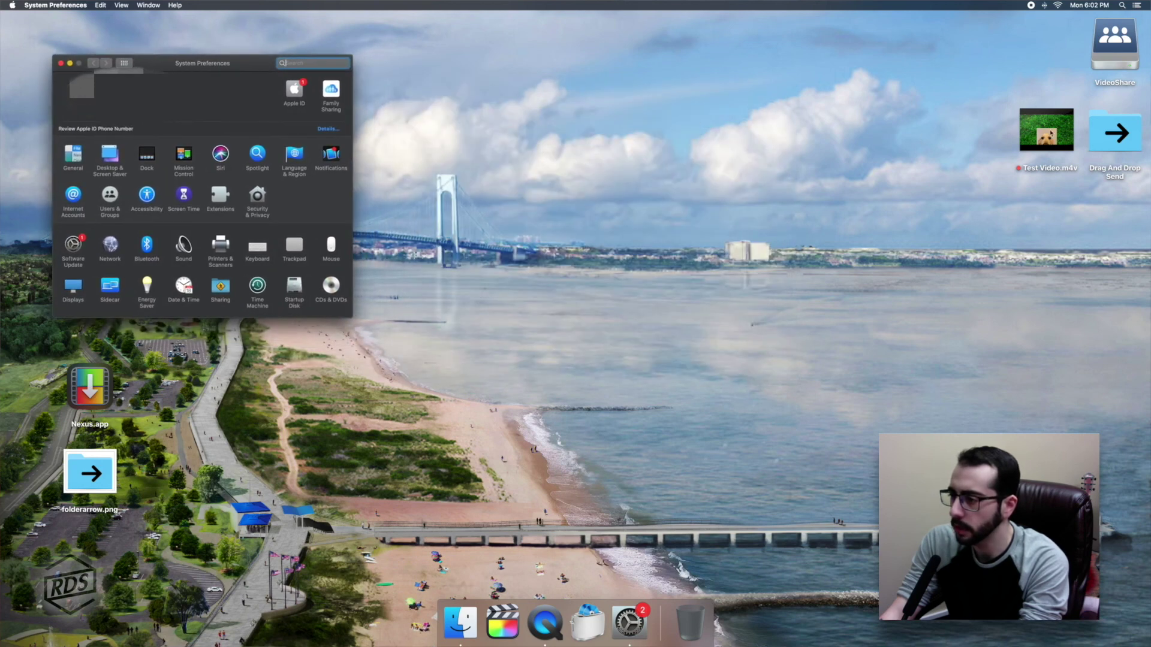
# Drop Test Video.m4v into Drag And Drop Send, then quit the Nexus droplet.
pyautogui.moveTo(1048, 131)
pyautogui.moveTo(1031, 131); pyautogui.dragTo(1115, 135)
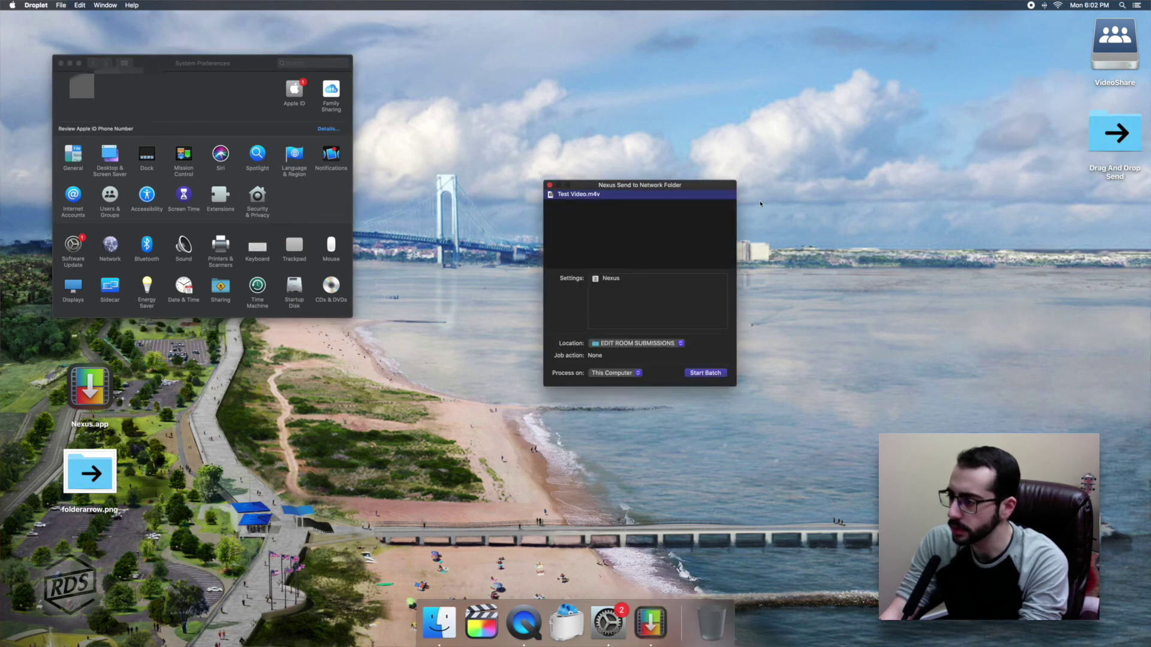
pyautogui.press('super+q')
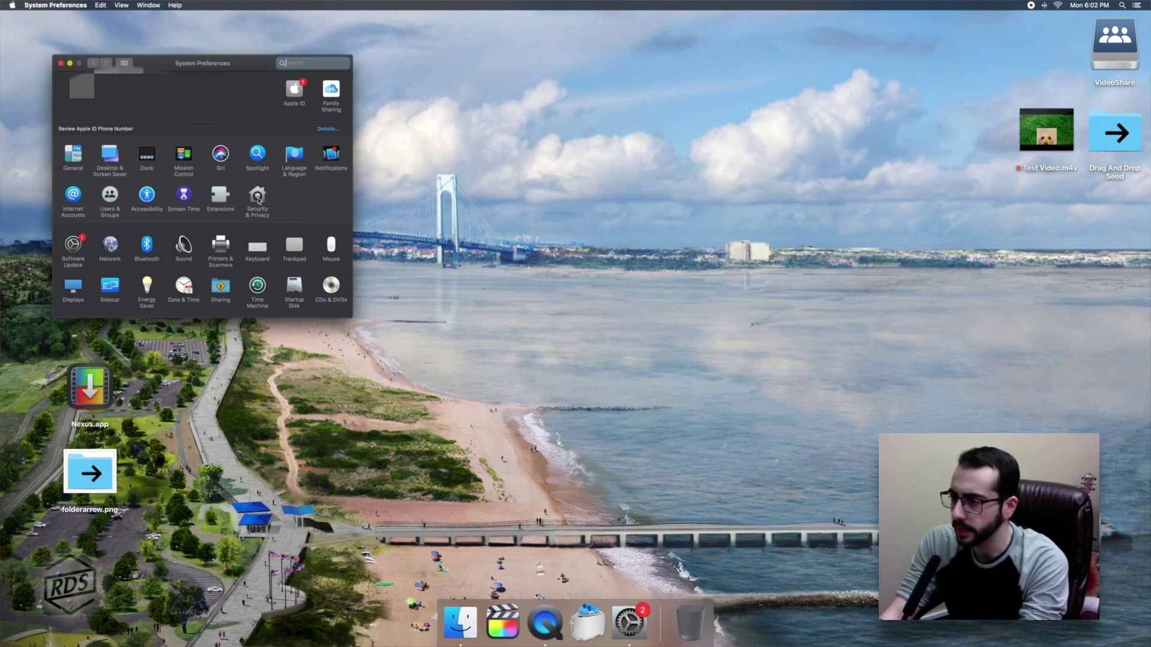
# Unlock the Security & Privacy privacy settings with the admin password.
pyautogui.click(257, 197)
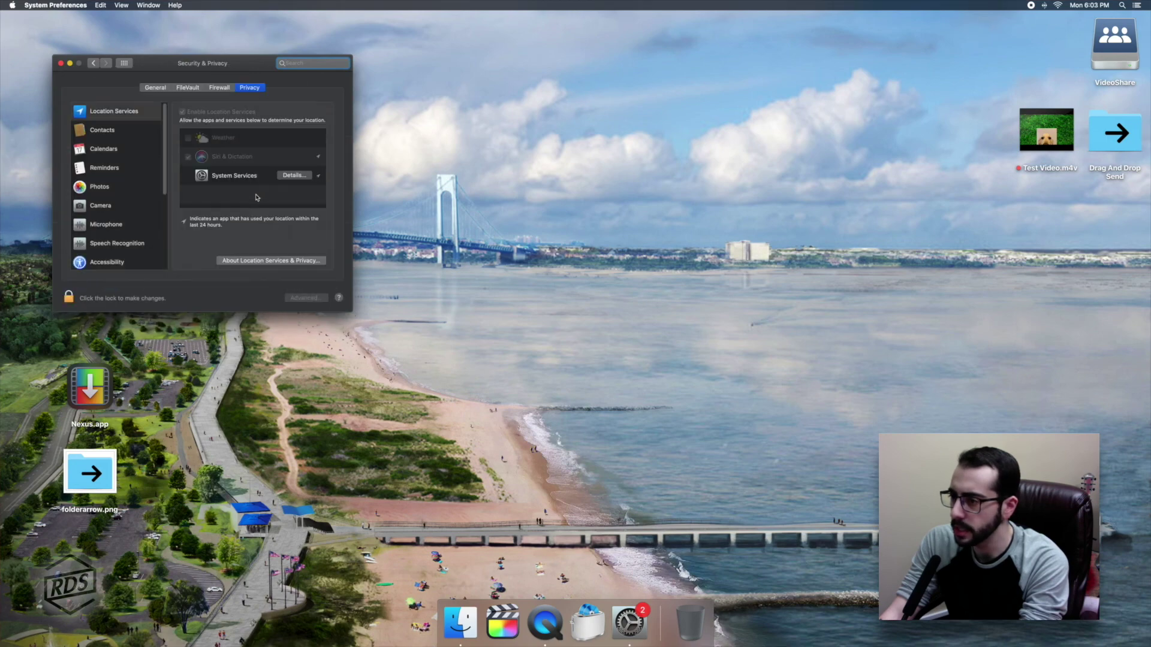
pyautogui.click(92, 63)
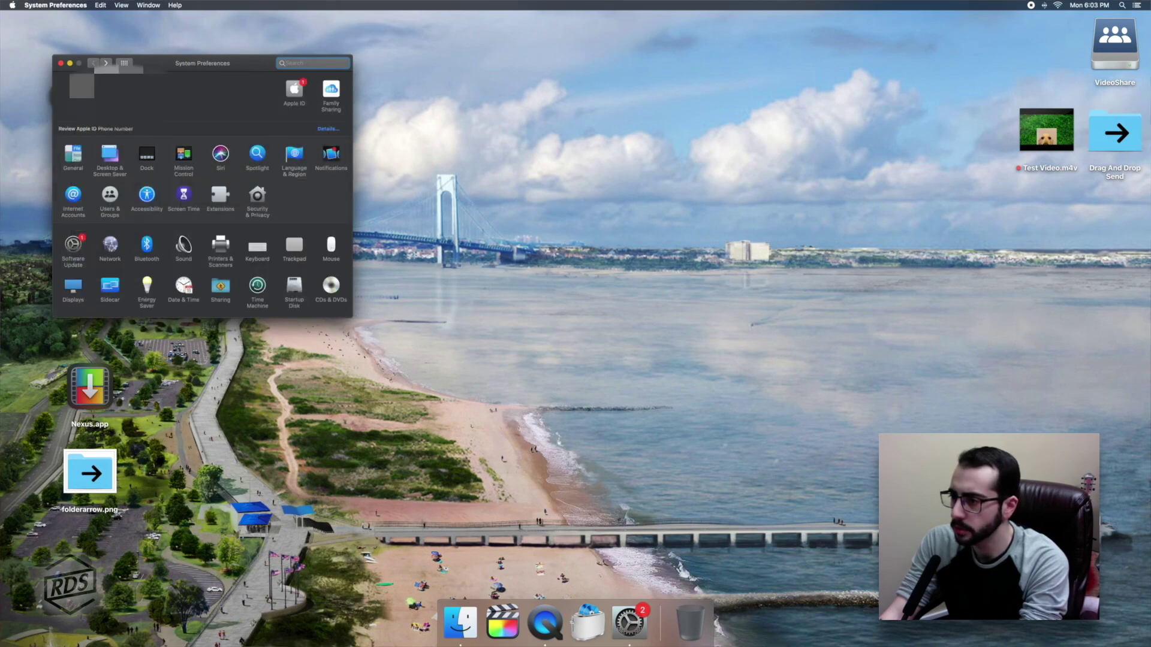
pyautogui.click(263, 193)
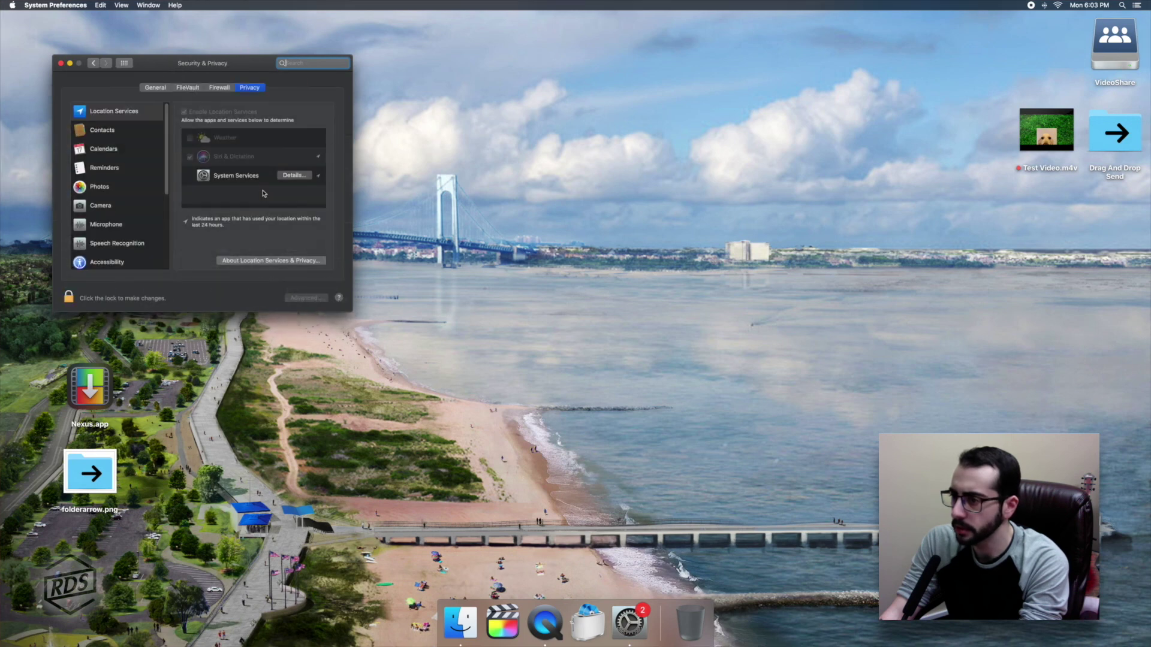
pyautogui.click(69, 297)
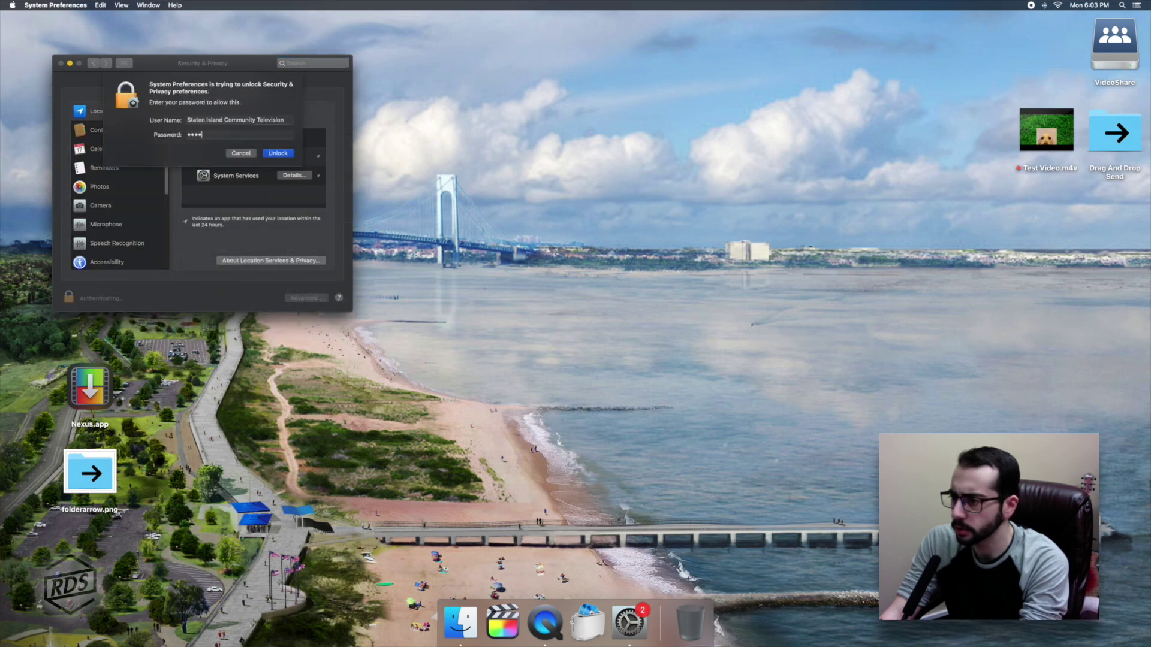
pyautogui.press('Return')
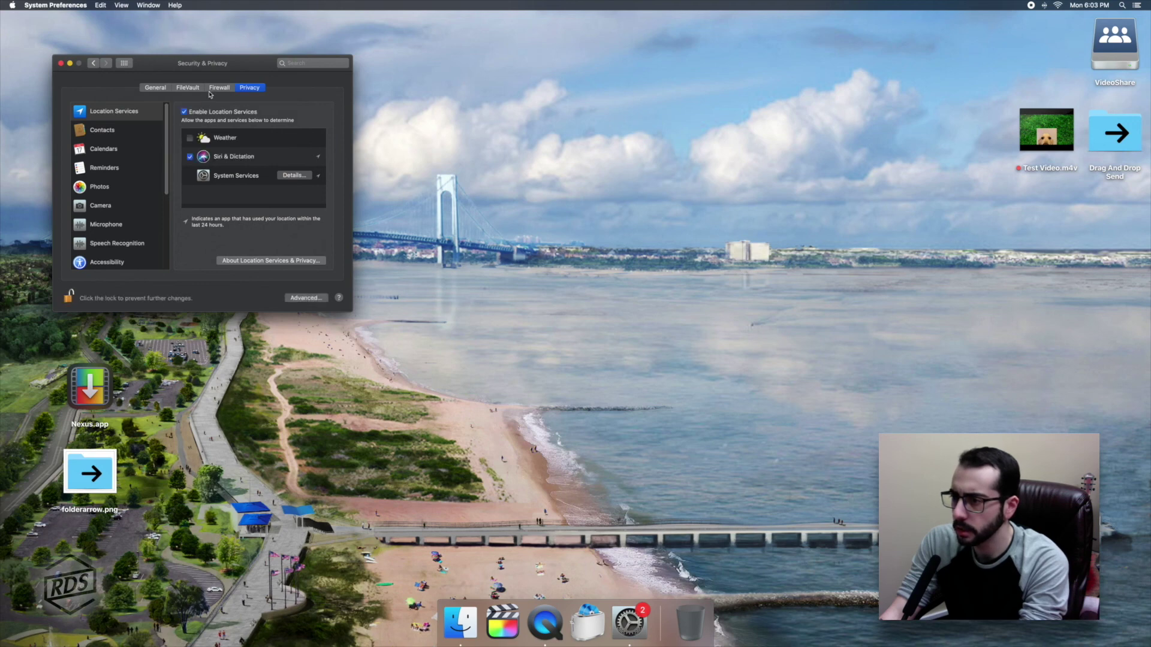
# Grant FolderActionsDispatcher.app Accessibility control, then relock the settings and close System Preferences.
pyautogui.scroll(-5, 119, 130)
pyautogui.click(119, 131)
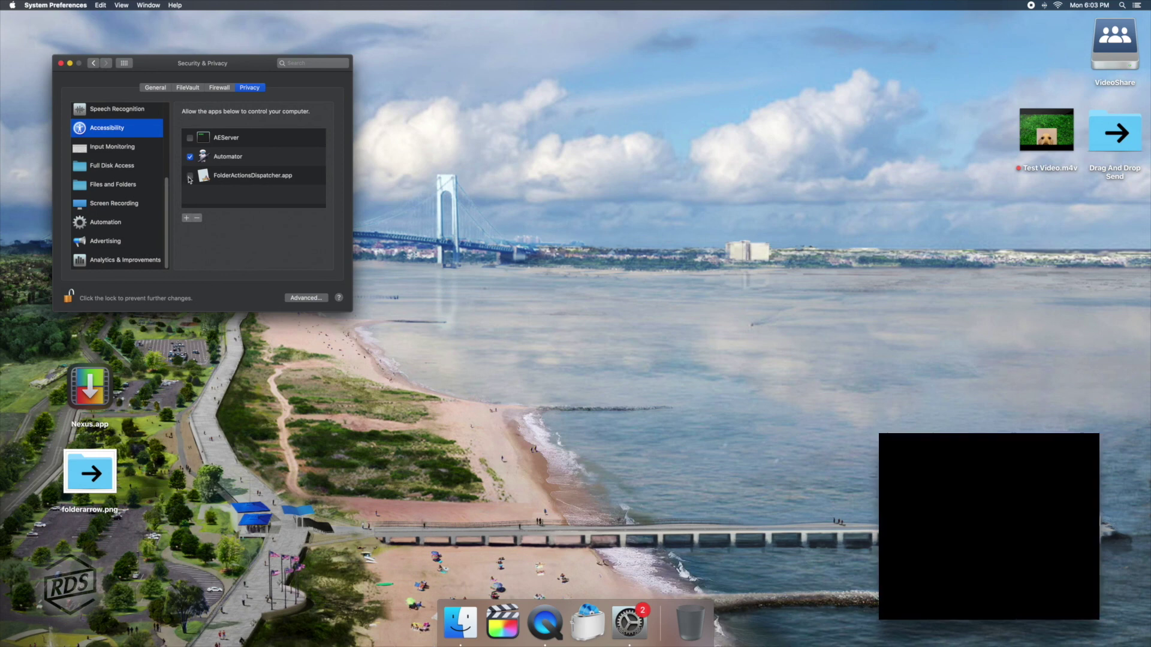
pyautogui.click(190, 176)
pyautogui.click(68, 298)
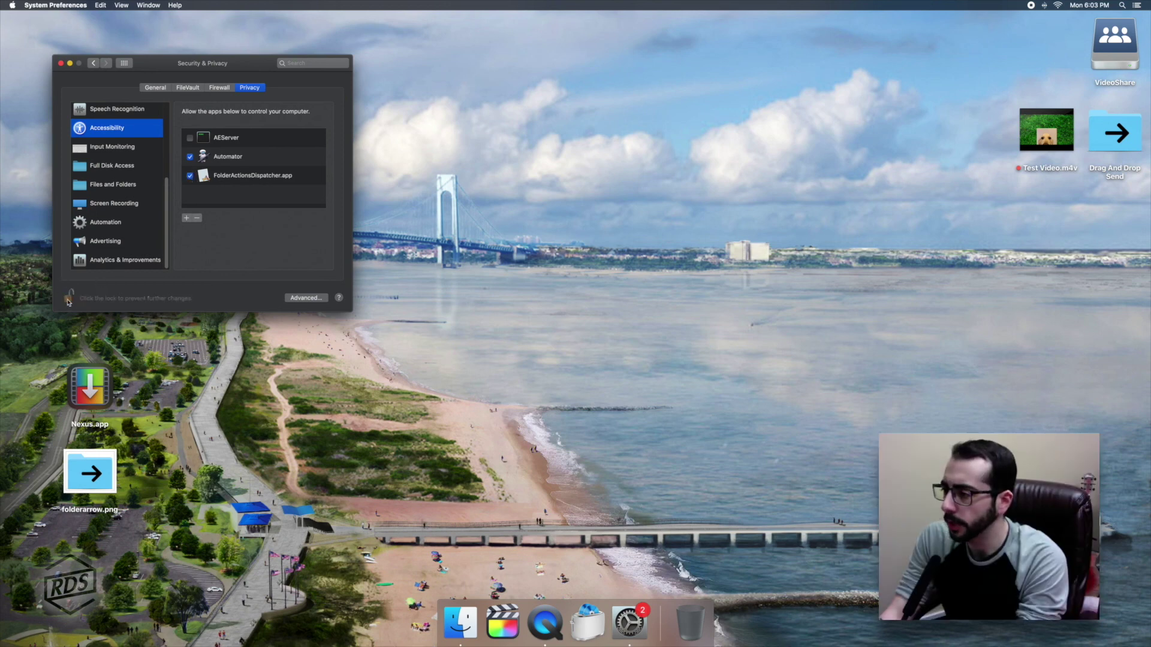
pyautogui.click(62, 63)
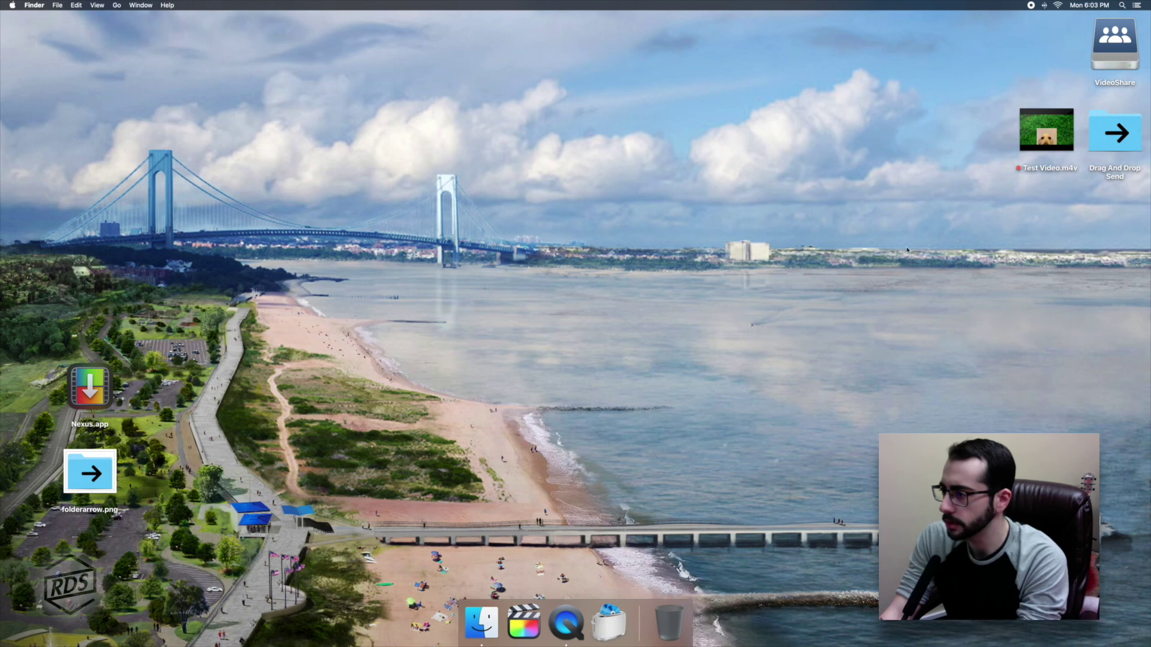
# Drop Test Video.m4v onto Drag And Drop Send and check that Test Video.mpeg reached VideoShare's EDIT ROOM SUBMISSIONS.
pyautogui.moveTo(1046, 131); pyautogui.dragTo(1117, 136)
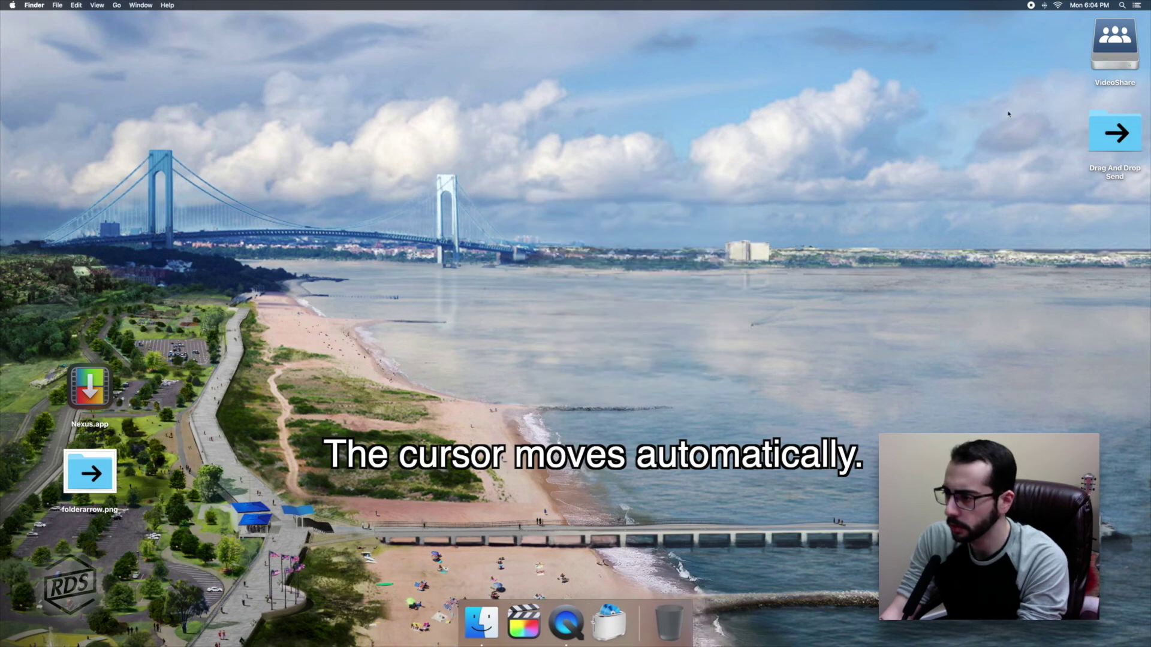
pyautogui.doubleClick(1097, 45)
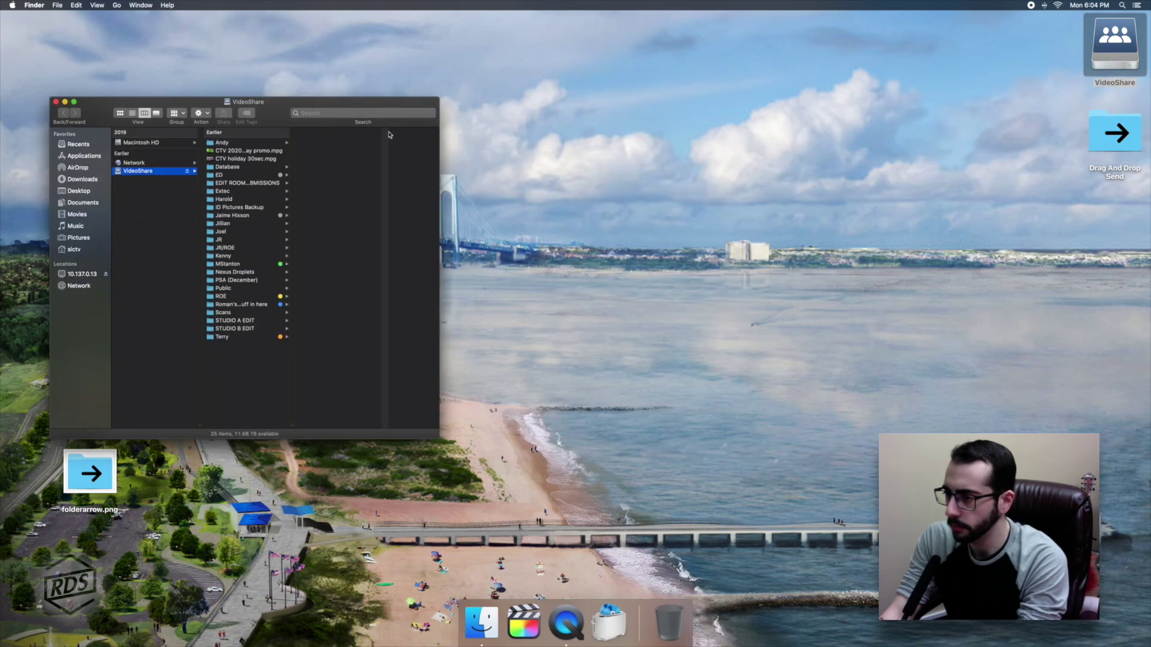
pyautogui.click(248, 183)
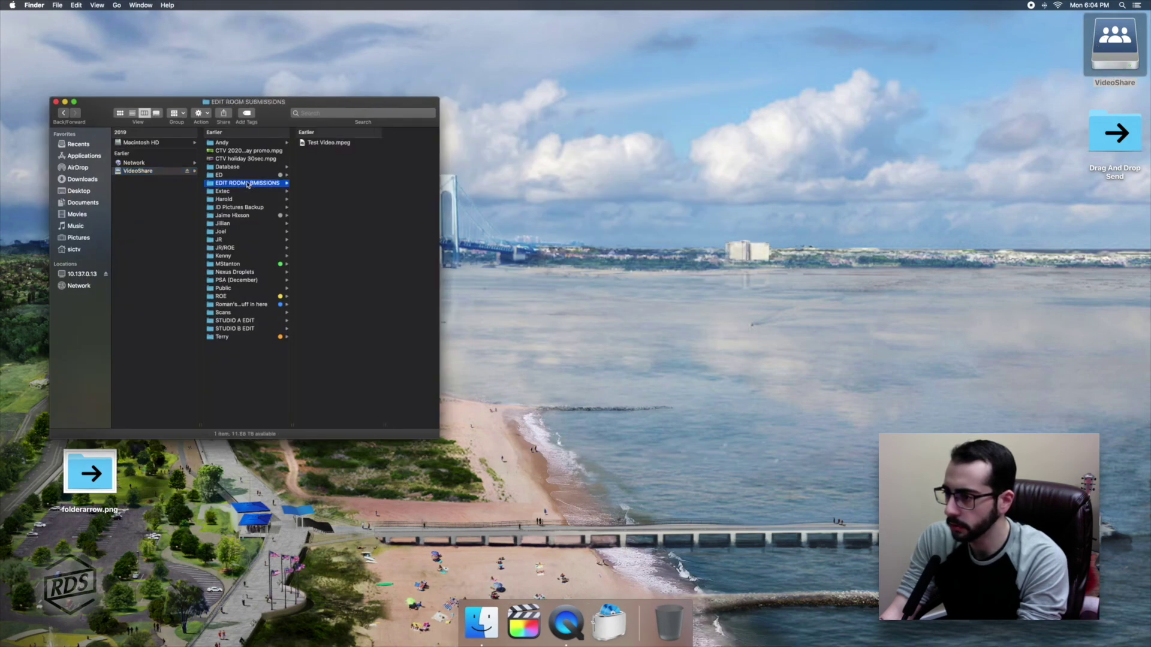
pyautogui.click(317, 144)
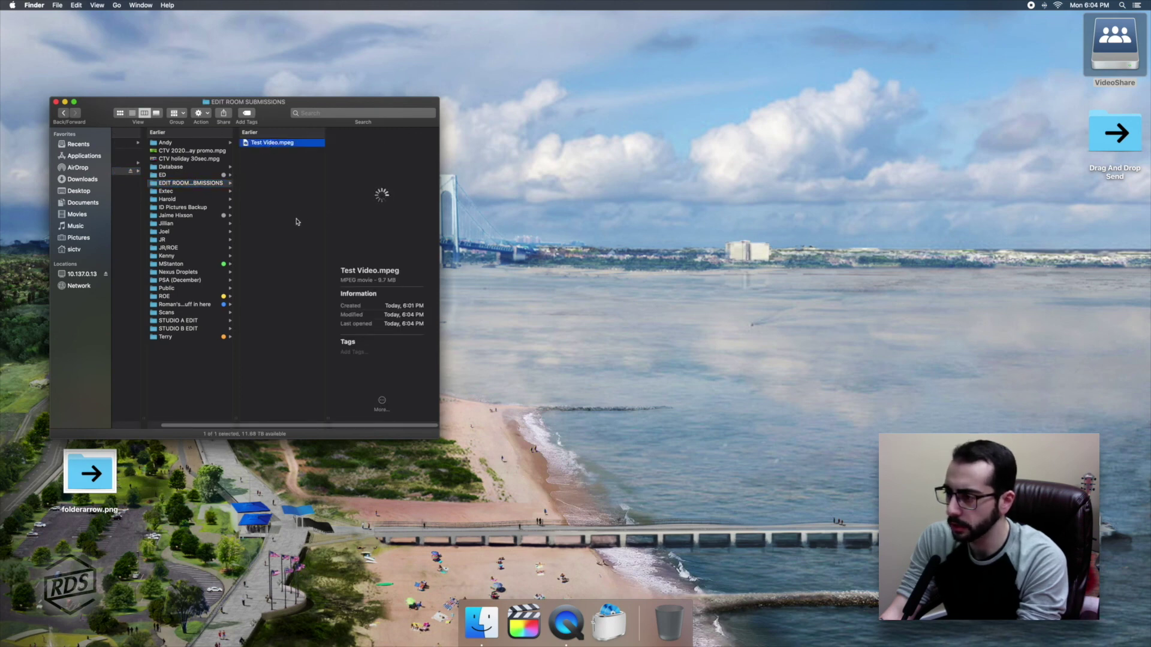
pyautogui.click(56, 102)
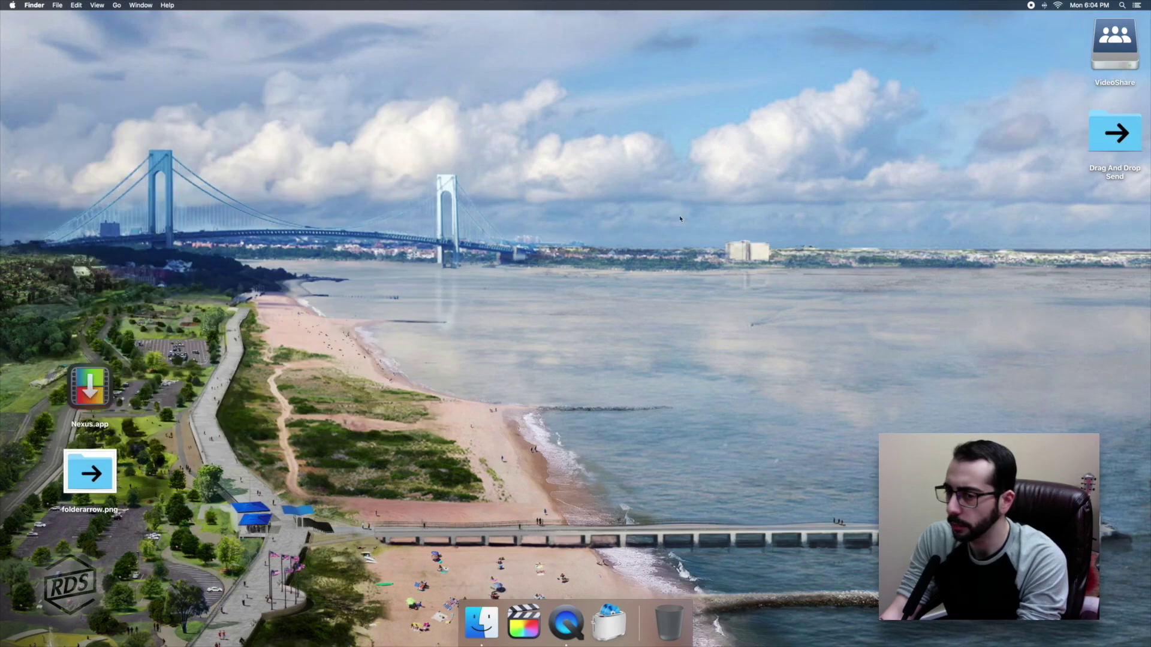